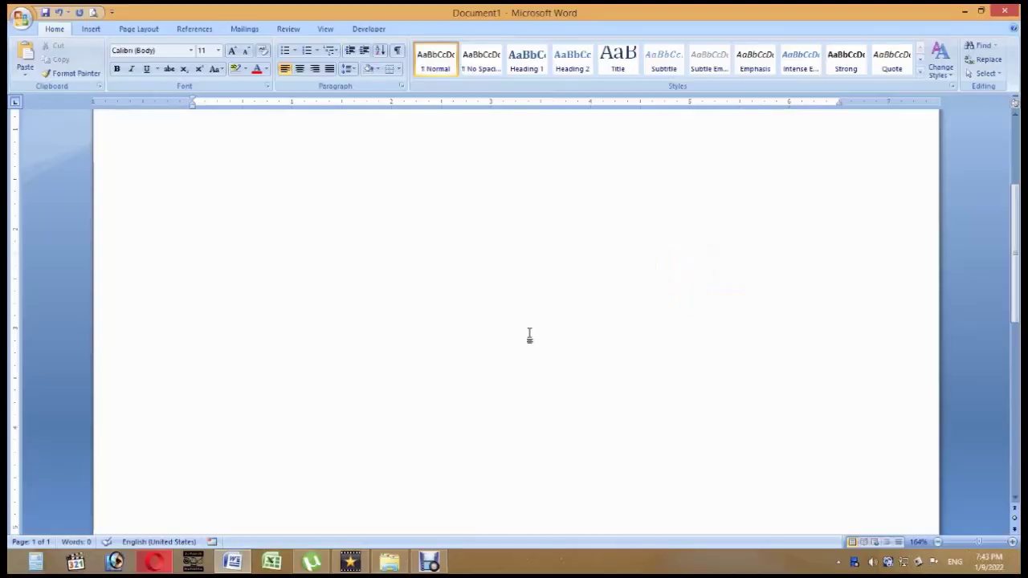
- Switch the blank Document1 ribbon to the Insert tab
click(91, 30)
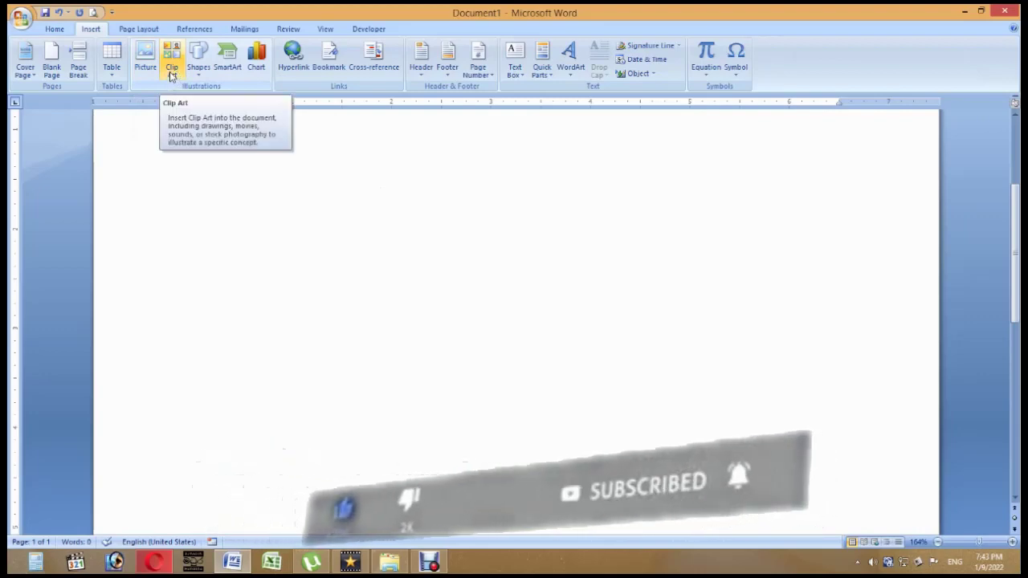
- Open the Clip Art pane and launch Clip Organizer on the empty Favorites collection
click(171, 71)
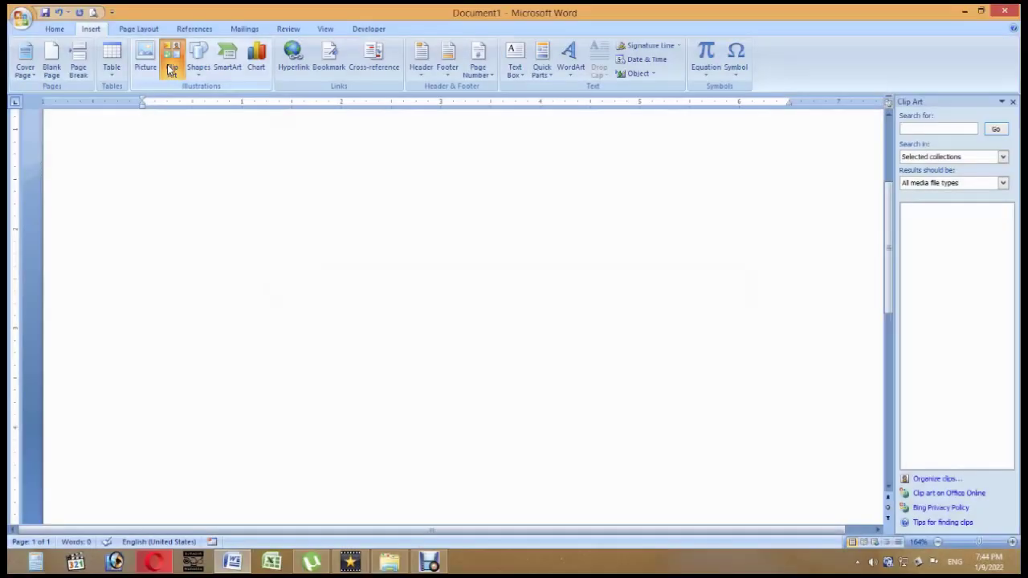
click(172, 68)
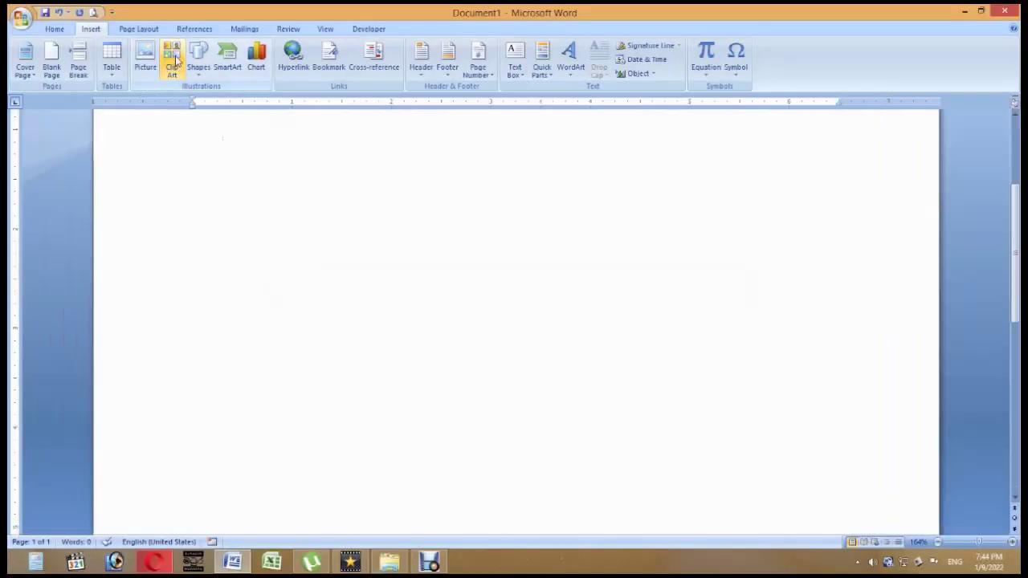
click(177, 72)
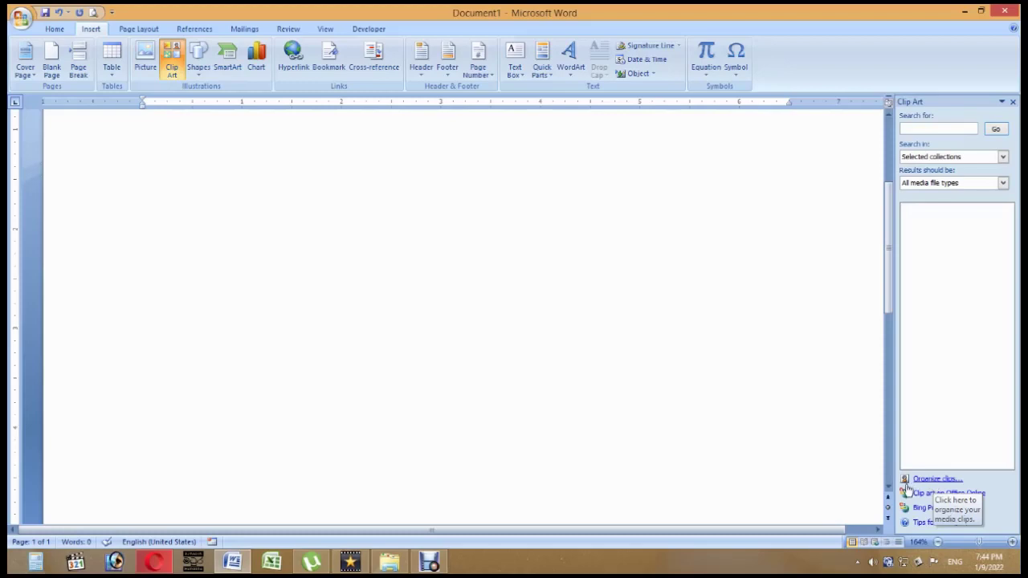
click(929, 479)
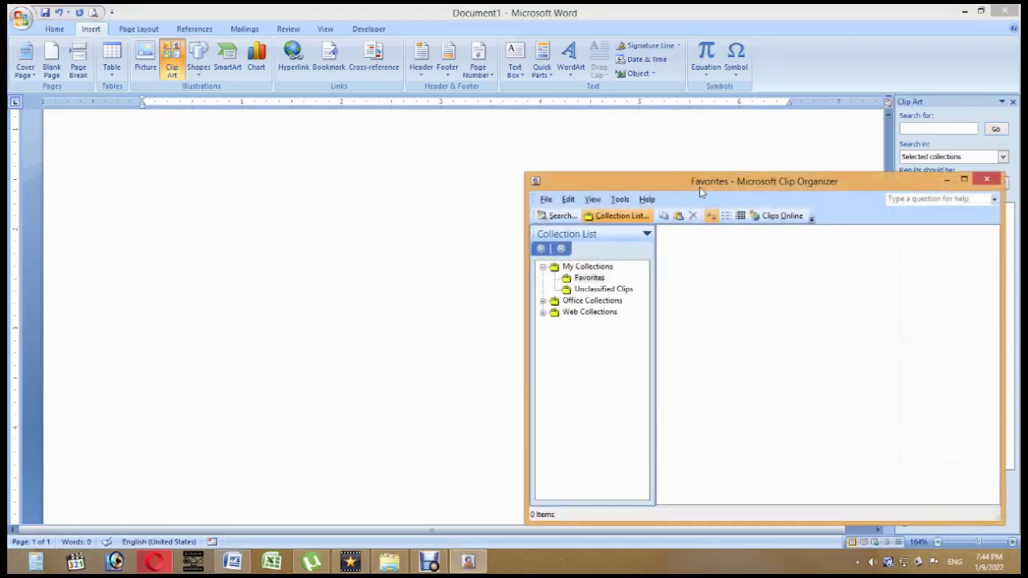
- Move Clip Organizer aside, check Favorites and Unclassified Clips, and expand Office Collections
drag(700, 187, 552, 139)
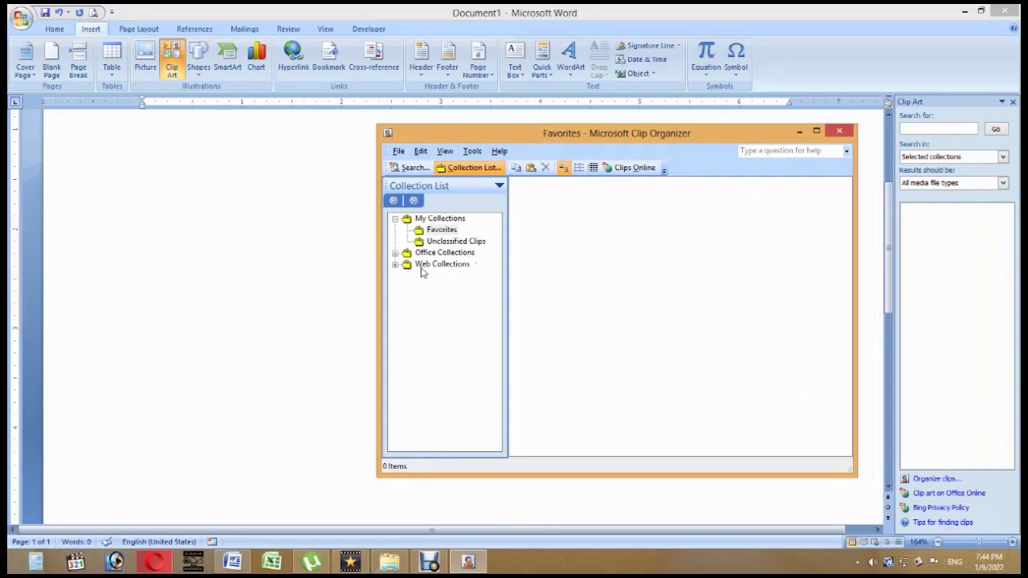
click(440, 219)
click(443, 230)
click(444, 233)
click(449, 241)
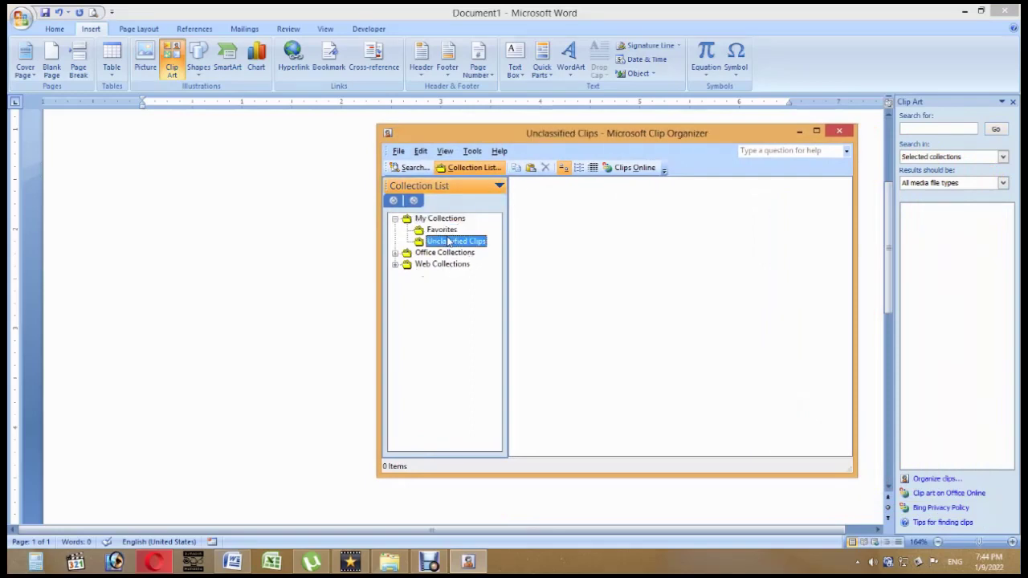
double_click(448, 254)
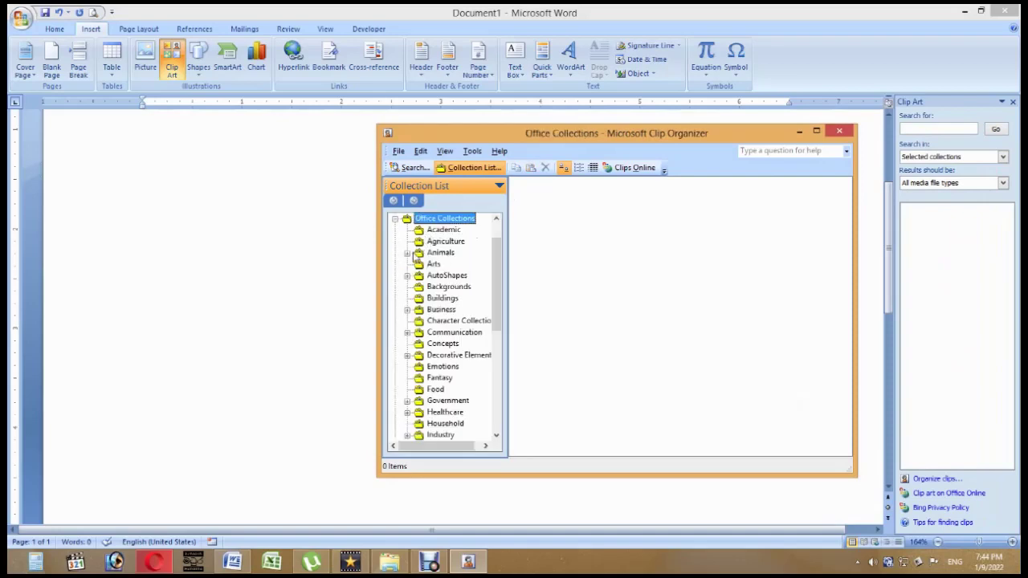
mouse_move(497, 265)
mouse_down()
mouse_move(494, 398)
mouse_move(517, 236)
mouse_up()
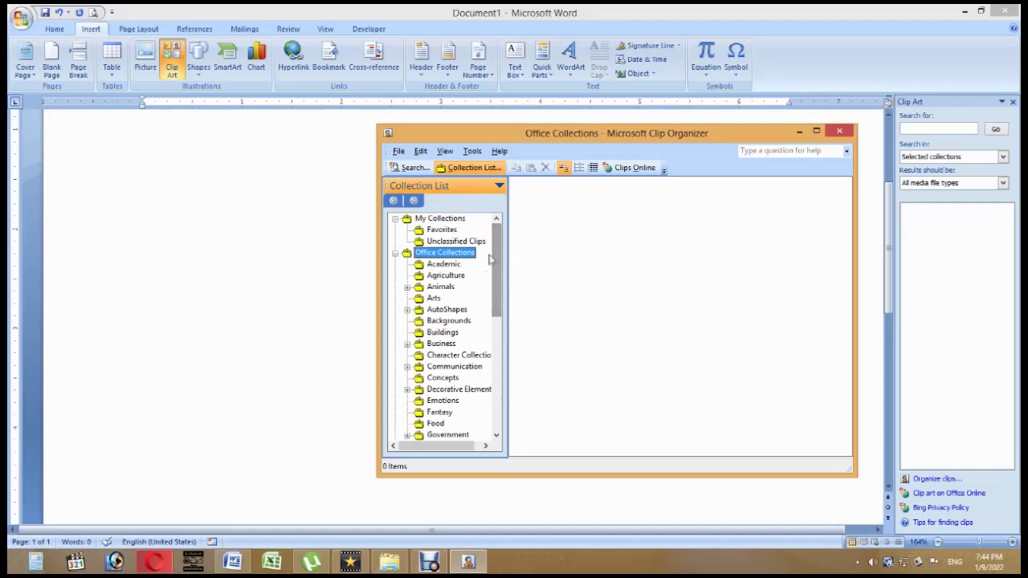
- Browse Academic, Agriculture and Animals to the Wild collection and open the tiger clip's options
click(441, 231)
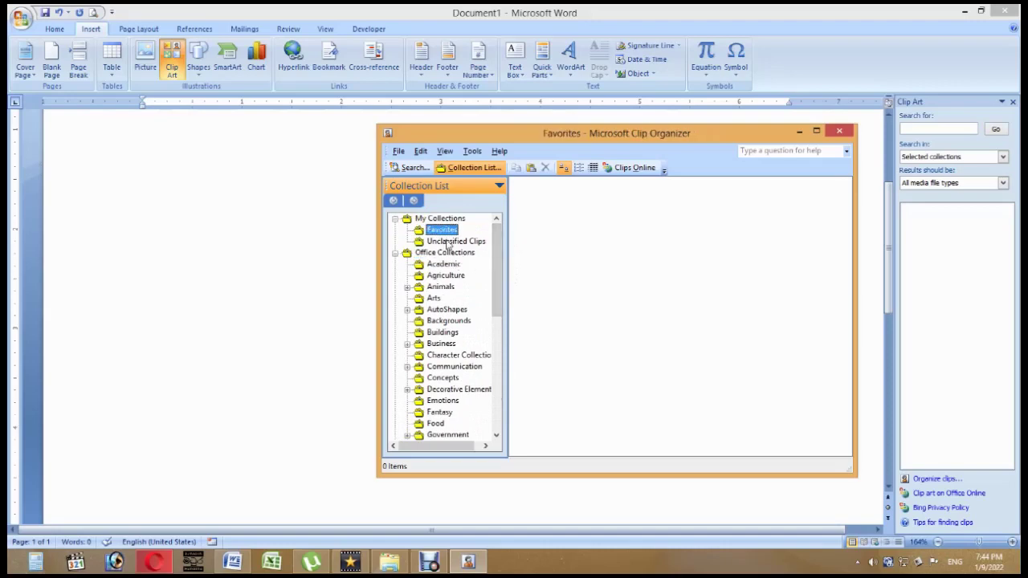
click(448, 242)
click(442, 264)
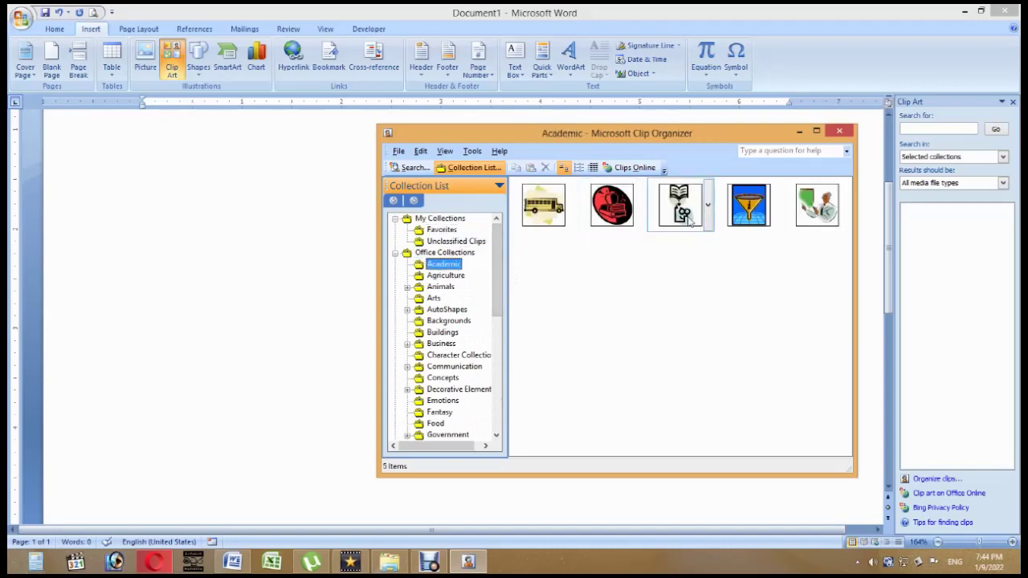
click(446, 275)
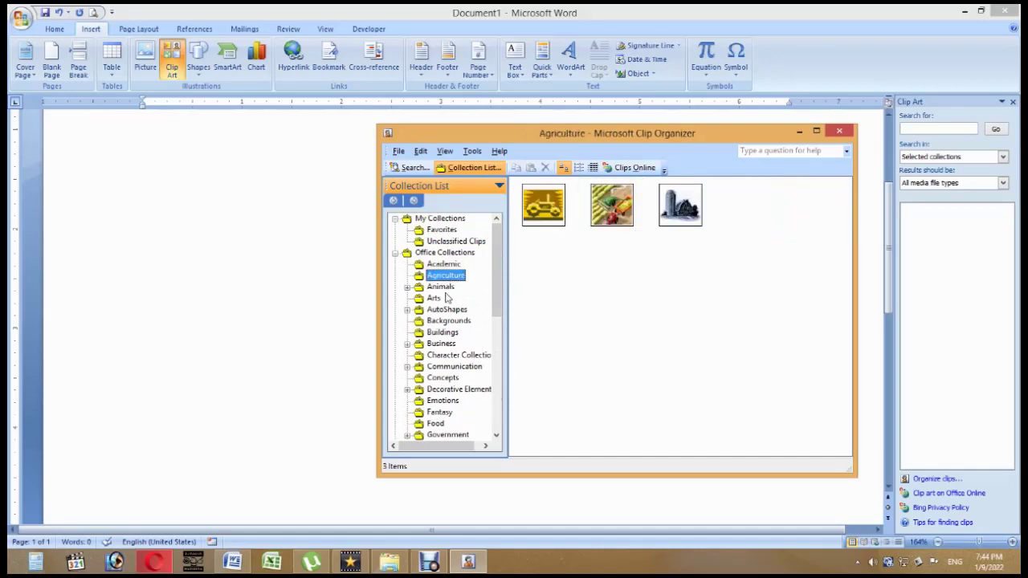
double_click(441, 287)
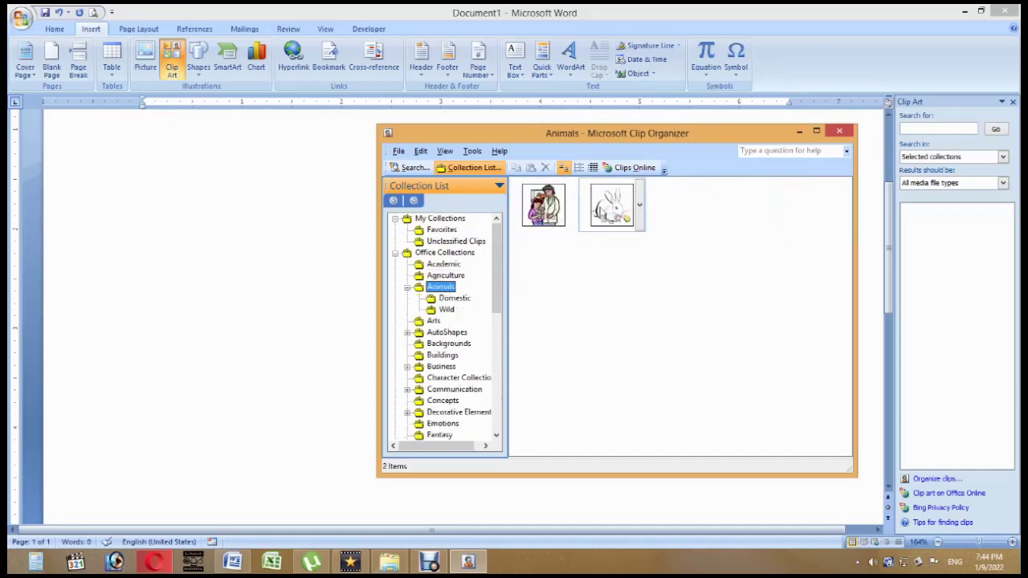
click(457, 301)
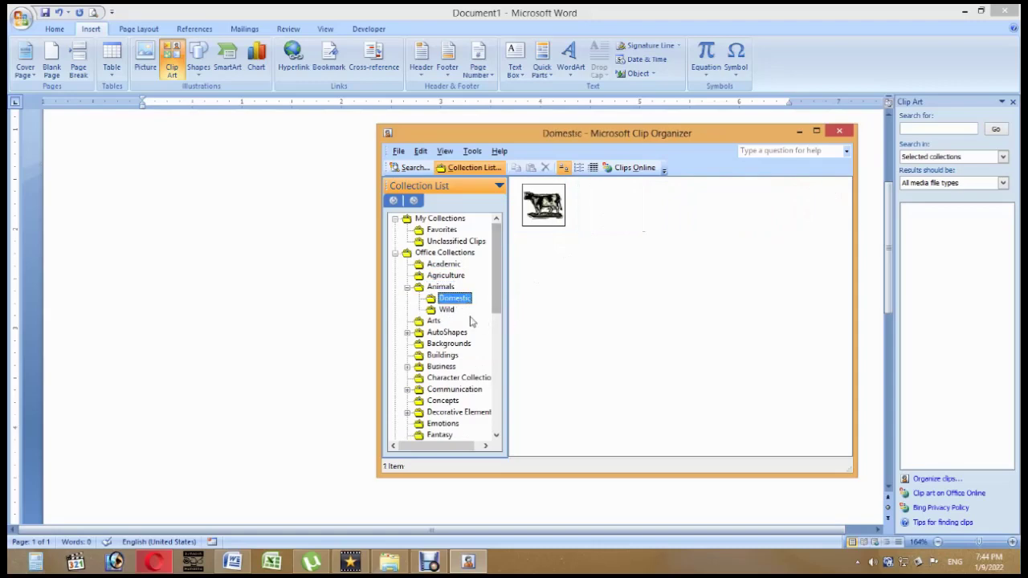
click(450, 311)
mouse_move(551, 216)
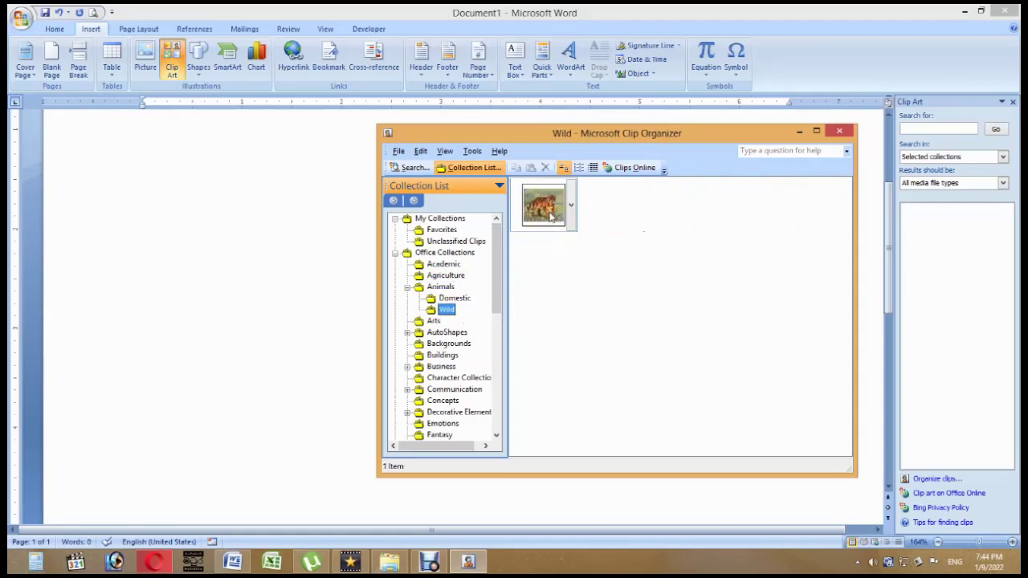
click(570, 205)
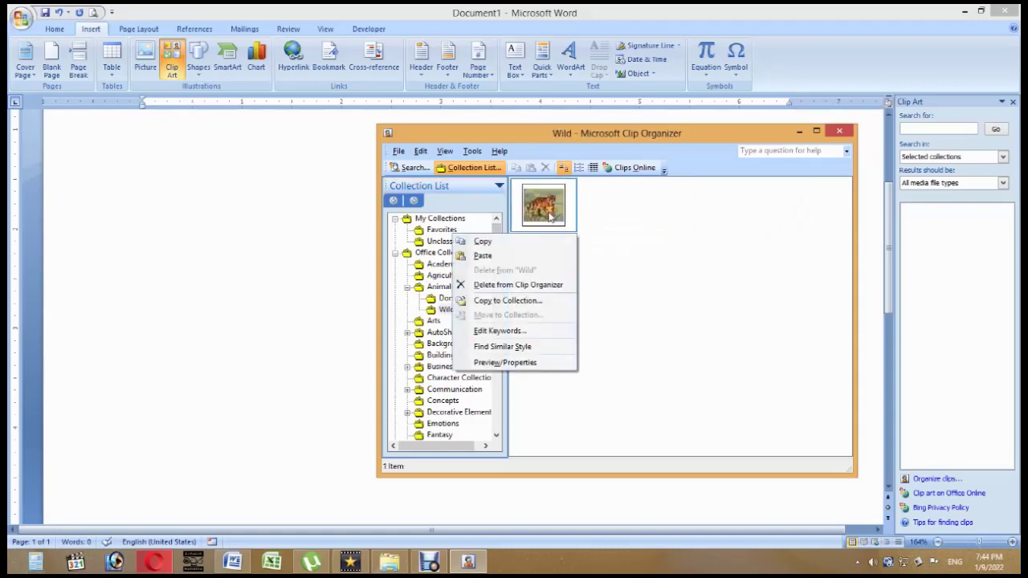
- Copy the tiger clip, minimize Clip Organizer, and paste the clip onto the Word page
click(571, 204)
click(570, 205)
click(542, 245)
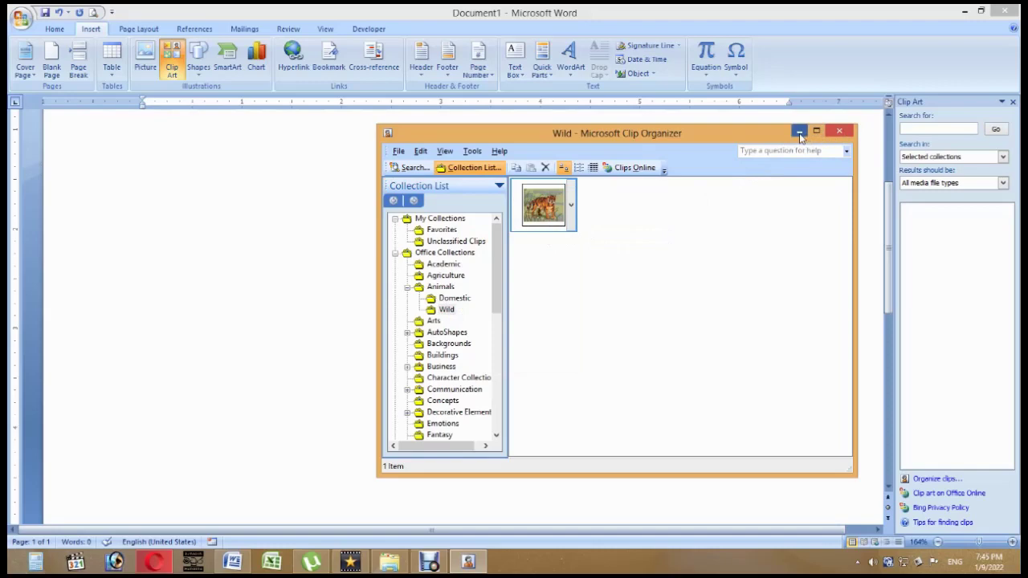
click(839, 131)
right_click(361, 217)
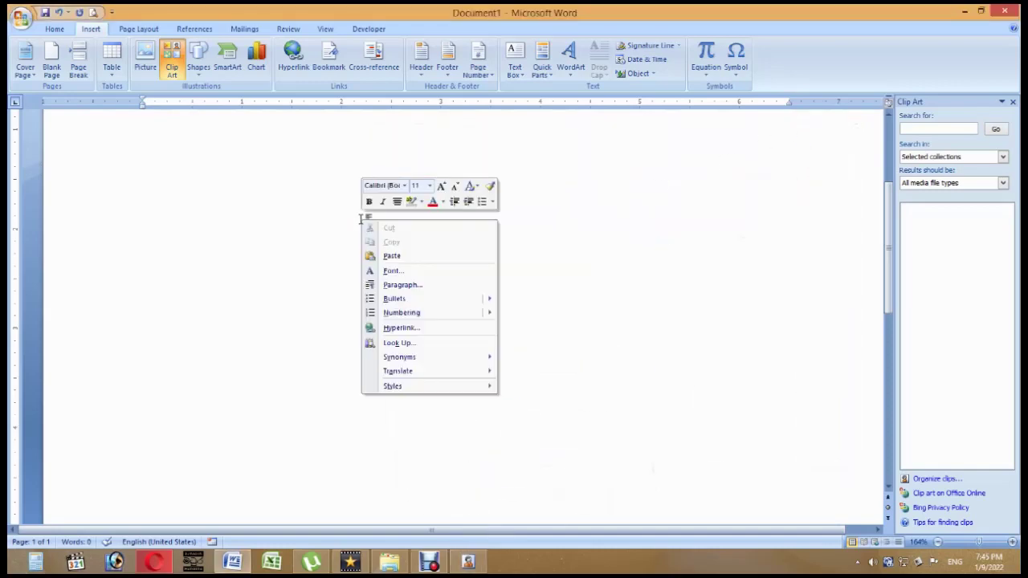
click(392, 254)
scroll(888, 241, up, 3)
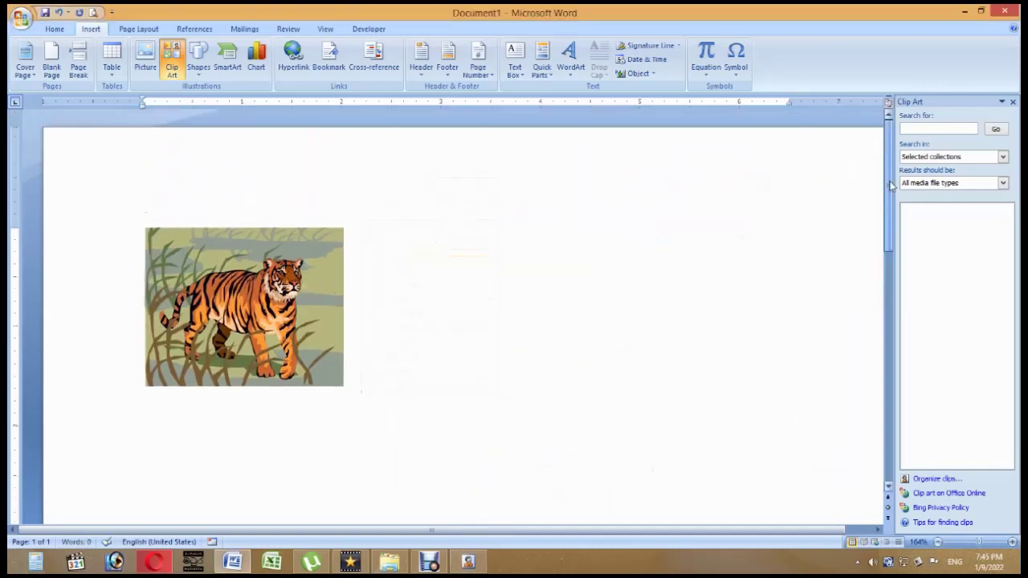
- Set the tiger picture's text wrapping to Behind Text
click(340, 289)
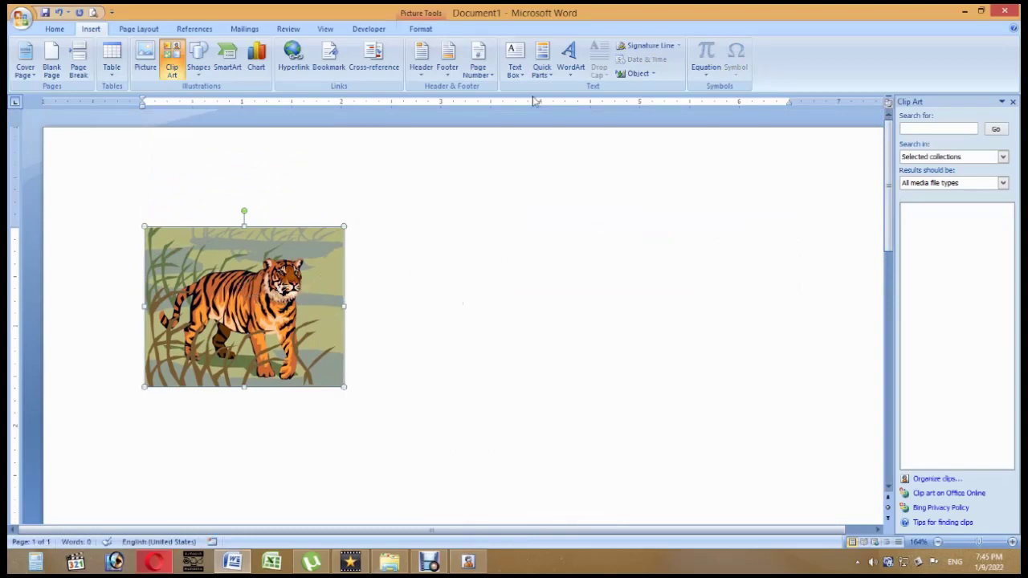
click(421, 29)
click(801, 73)
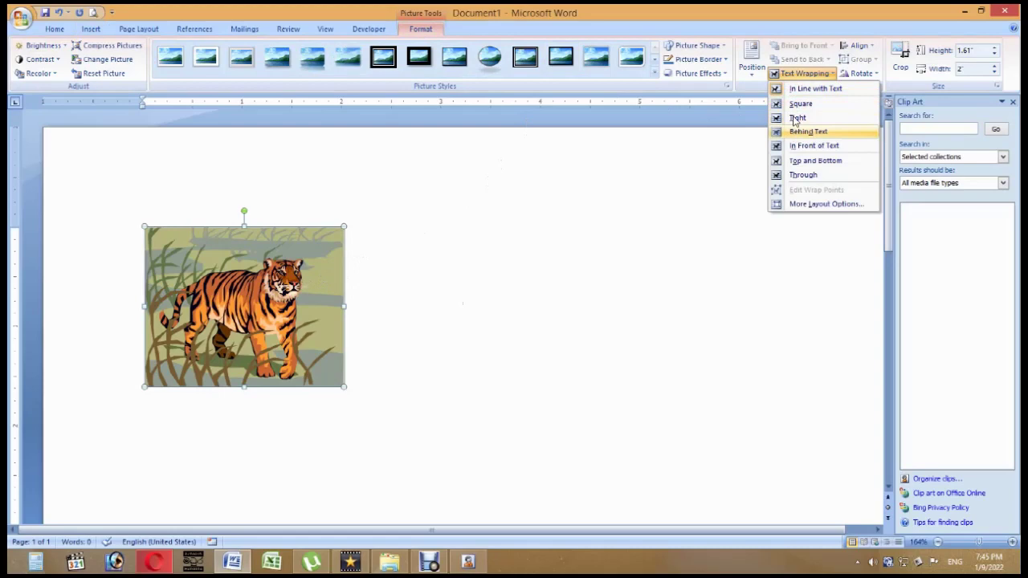
click(800, 132)
- Enlarge the tiger to 1.89 by 2.34 inches, add a rounded white frame, then delete it
drag(303, 349, 404, 339)
mouse_move(337, 340)
mouse_down()
mouse_move(658, 383)
mouse_move(397, 348)
mouse_move(458, 388)
mouse_up()
drag(416, 316, 483, 344)
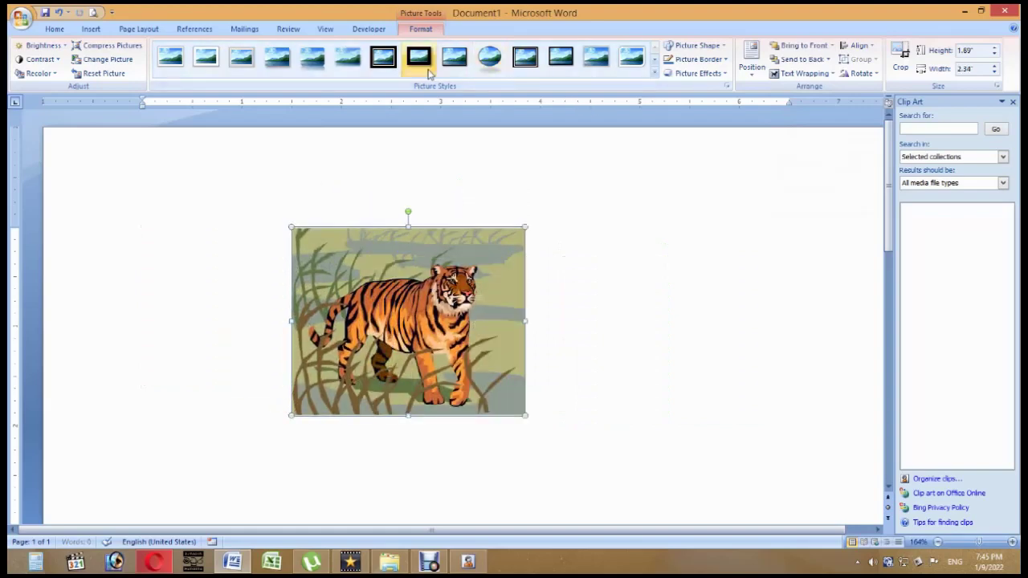
click(633, 65)
mouse_move(429, 286)
mouse_down()
mouse_move(283, 287)
mouse_move(479, 293)
mouse_up()
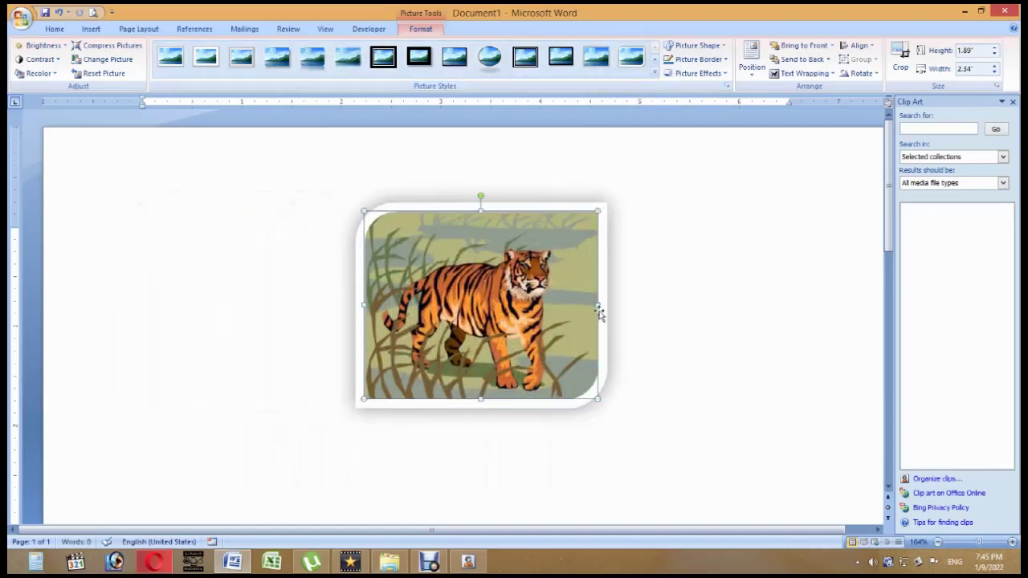
key(Delete)
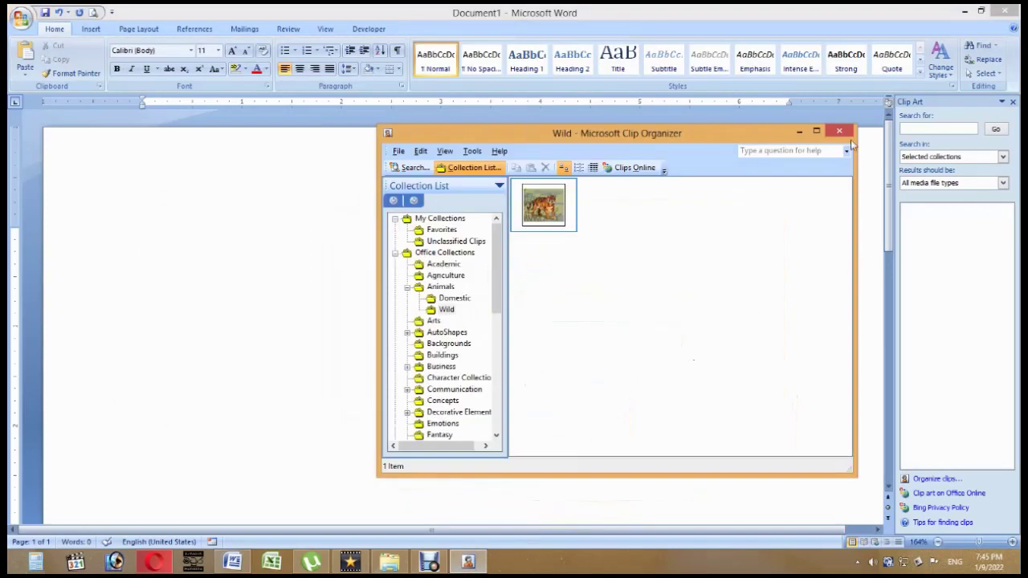
- Close Clip Organizer, answer the clipboard prompt, and close the Clip Art pane
click(839, 131)
click(490, 315)
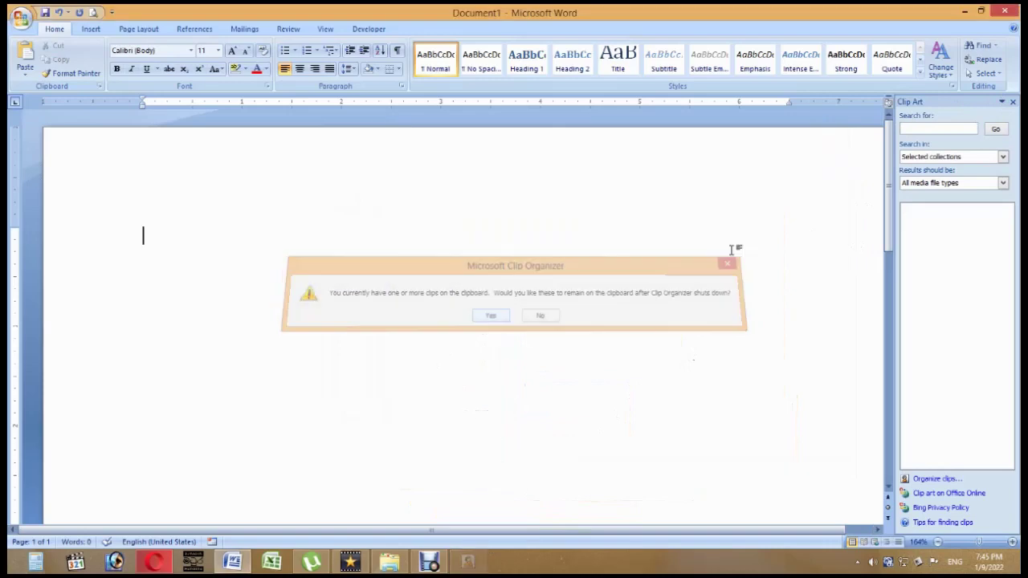
click(1012, 102)
- Relaunch Clip Organizer from Insert > Clip Art, showing the Favorites collection
click(91, 29)
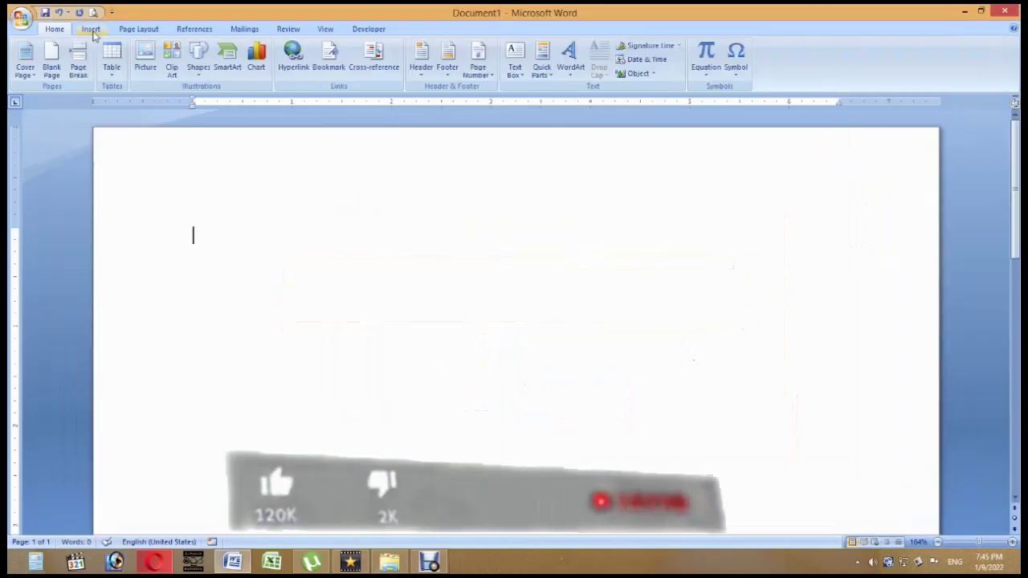
click(174, 64)
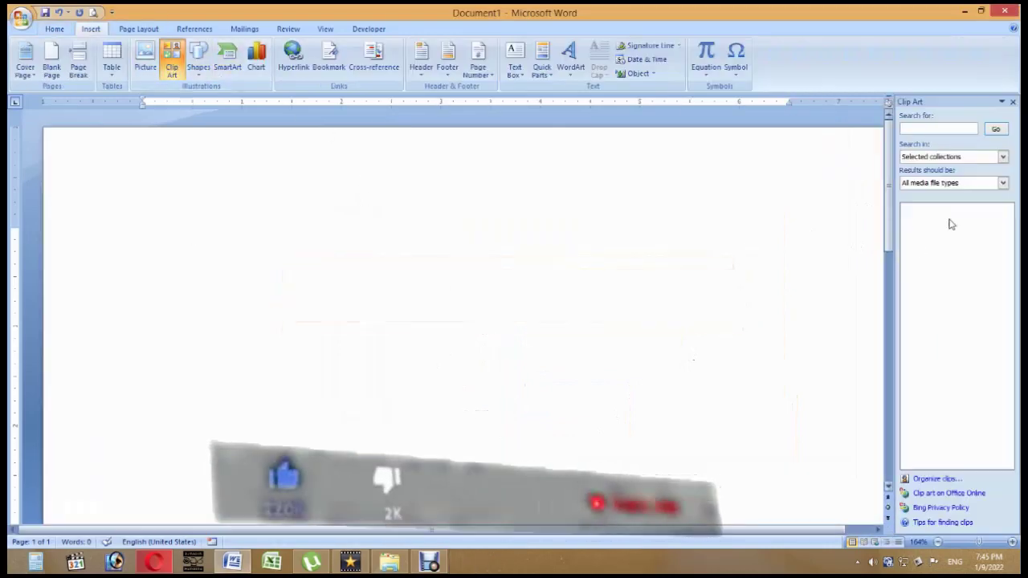
click(933, 479)
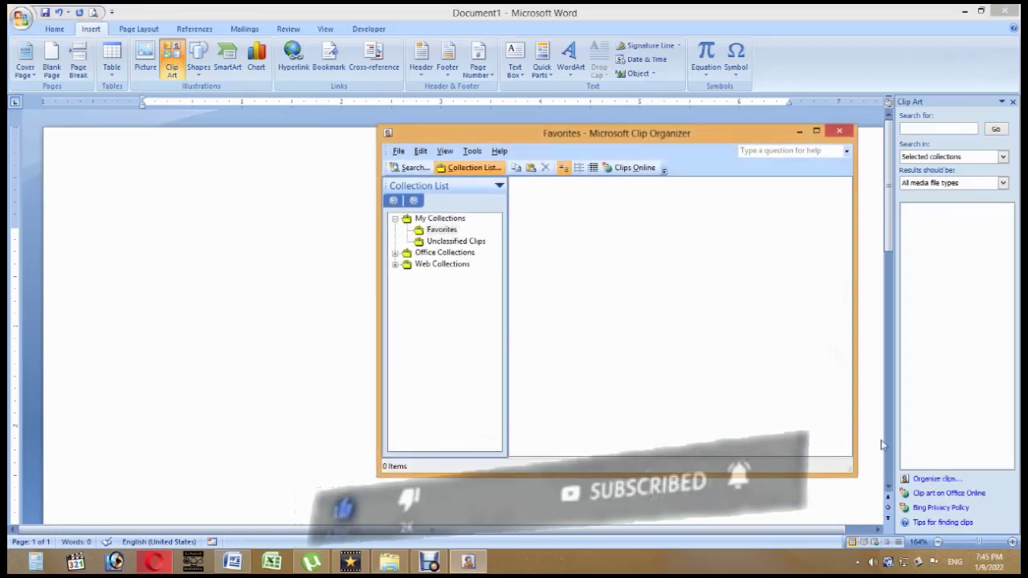
- Expand Office Collections and Web Collections, then look through the Nature clips
double_click(438, 255)
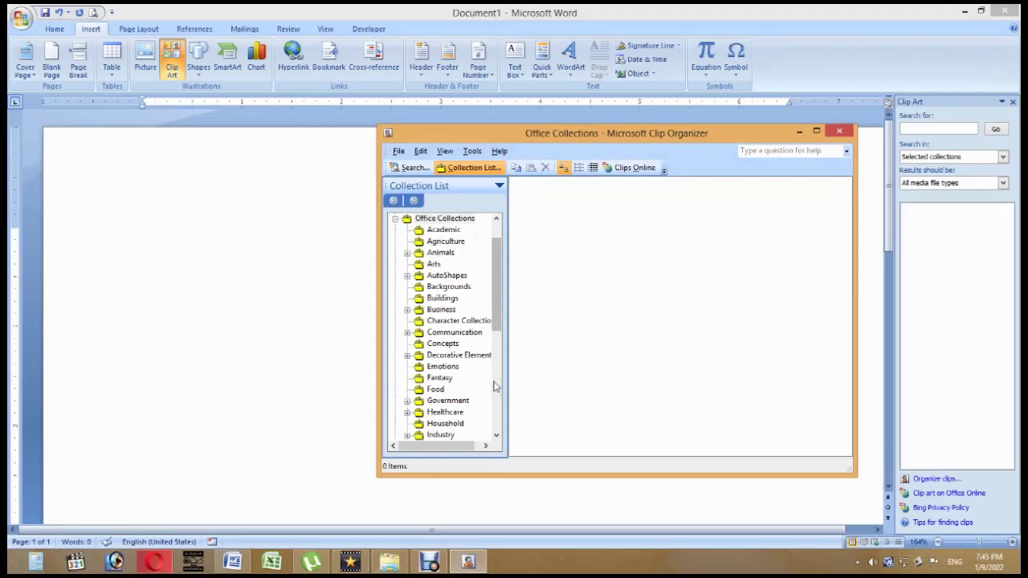
drag(497, 325, 499, 430)
double_click(450, 438)
drag(501, 408, 502, 354)
double_click(439, 311)
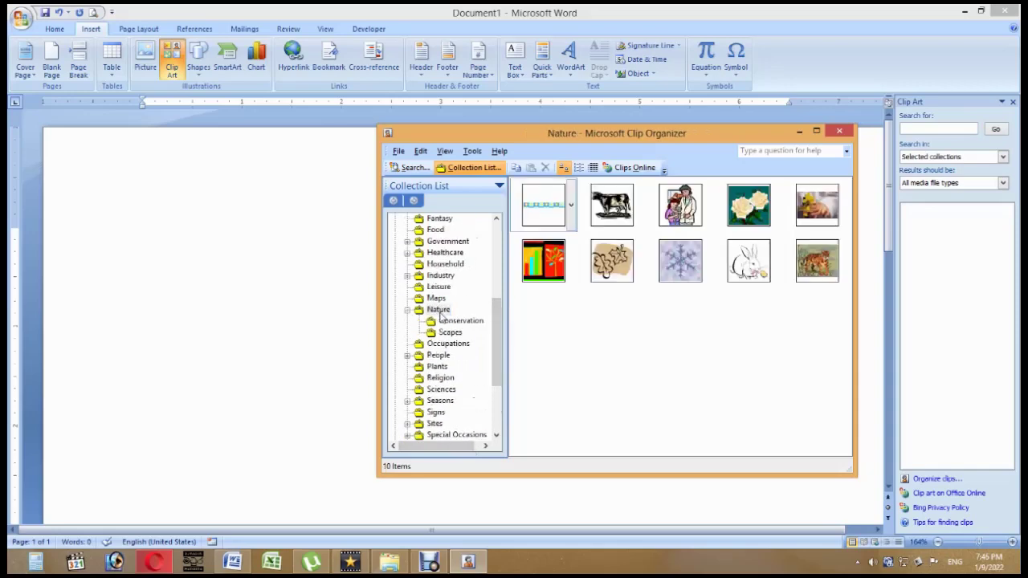
click(751, 261)
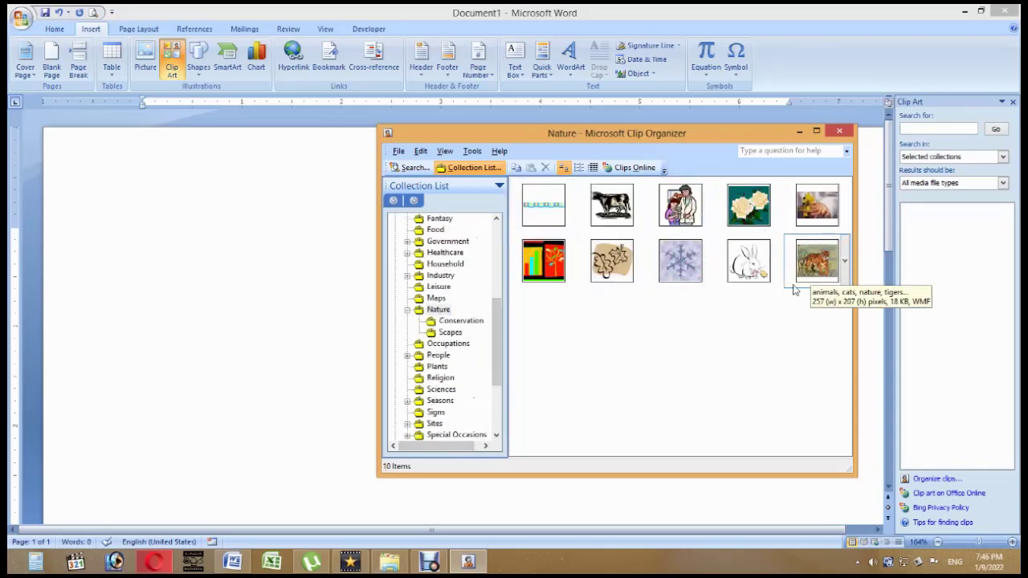
- Browse People and Plants, select Religion, and open the seated Buddha clip's options
click(440, 355)
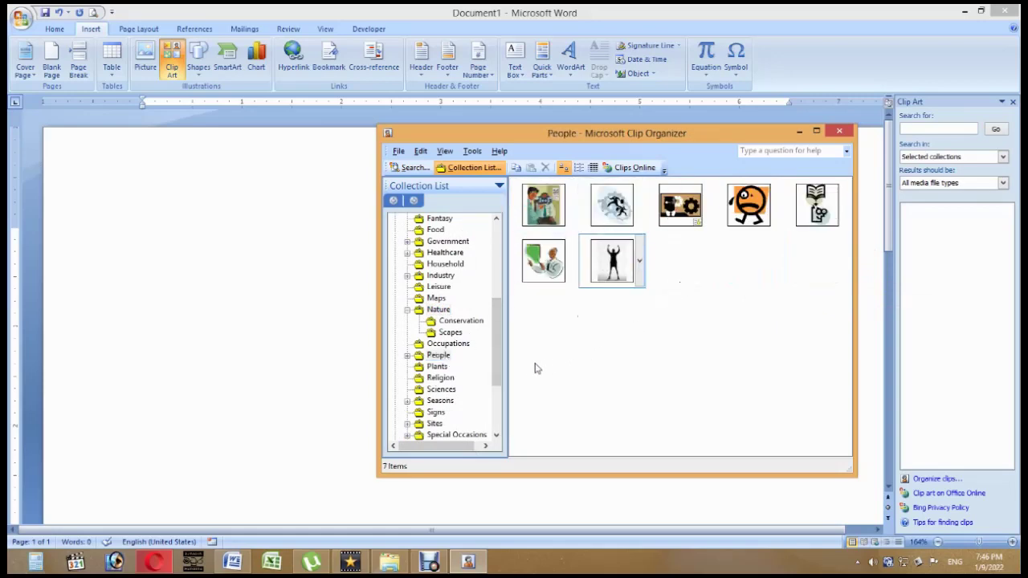
click(440, 367)
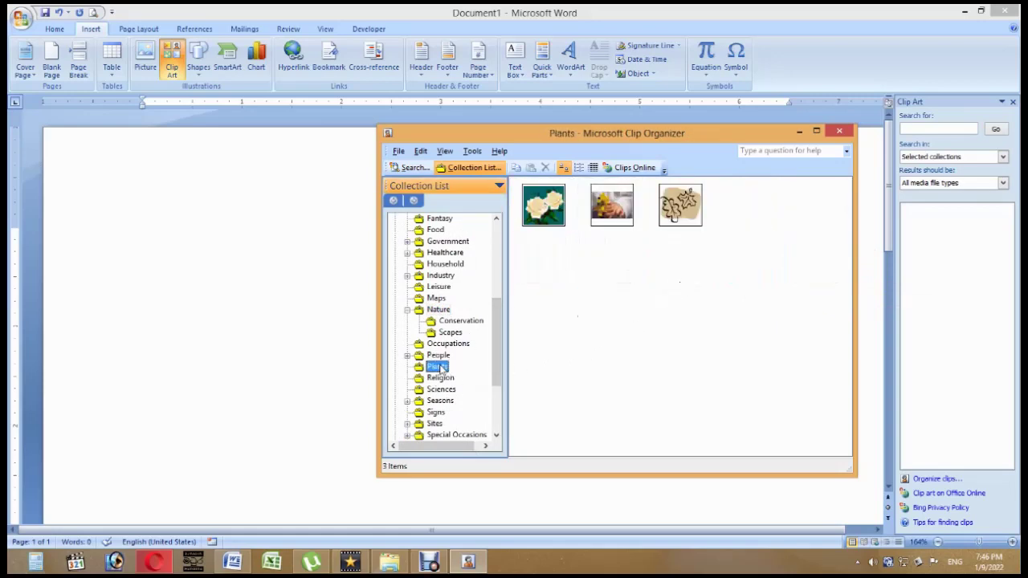
click(446, 379)
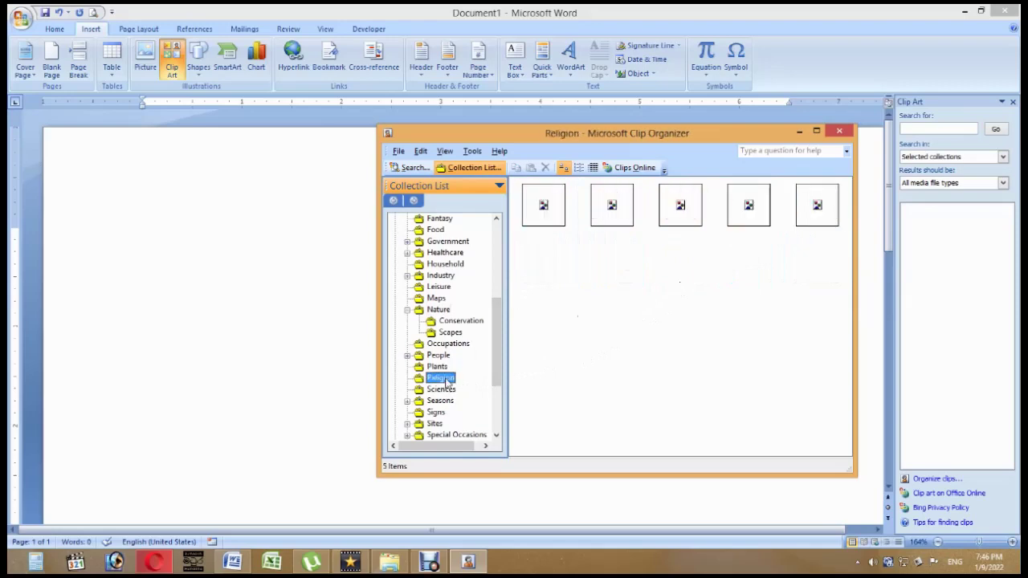
mouse_move(760, 206)
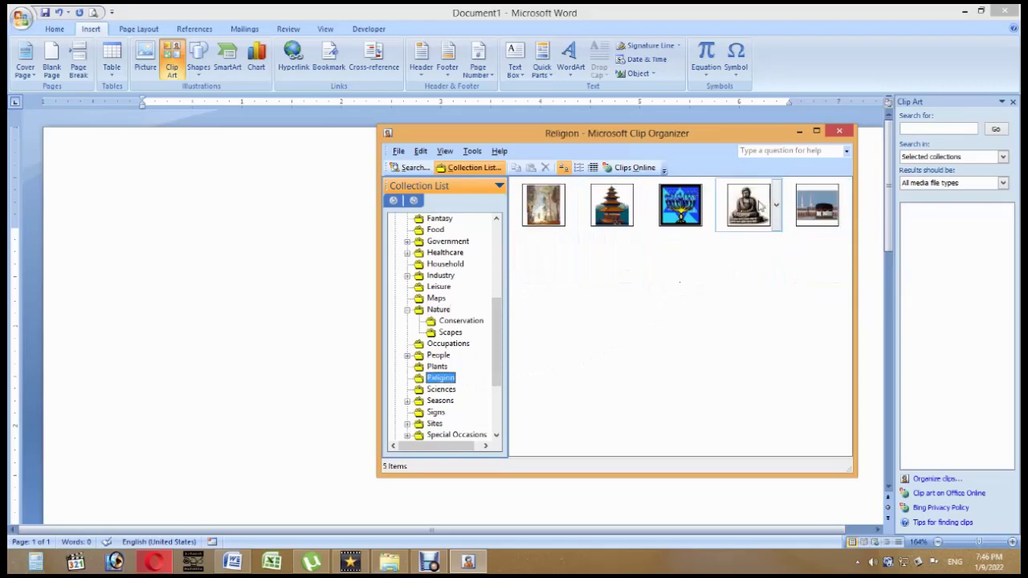
click(776, 207)
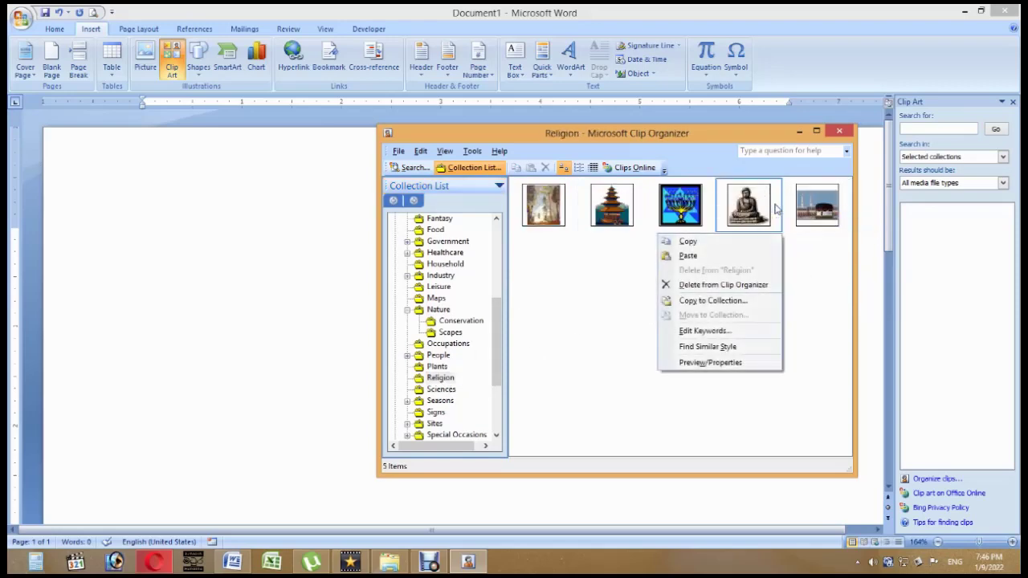
- Copy the Buddha clip, close Clip Organizer, and paste it onto the page at 1.87 by 1.97 inches
click(750, 238)
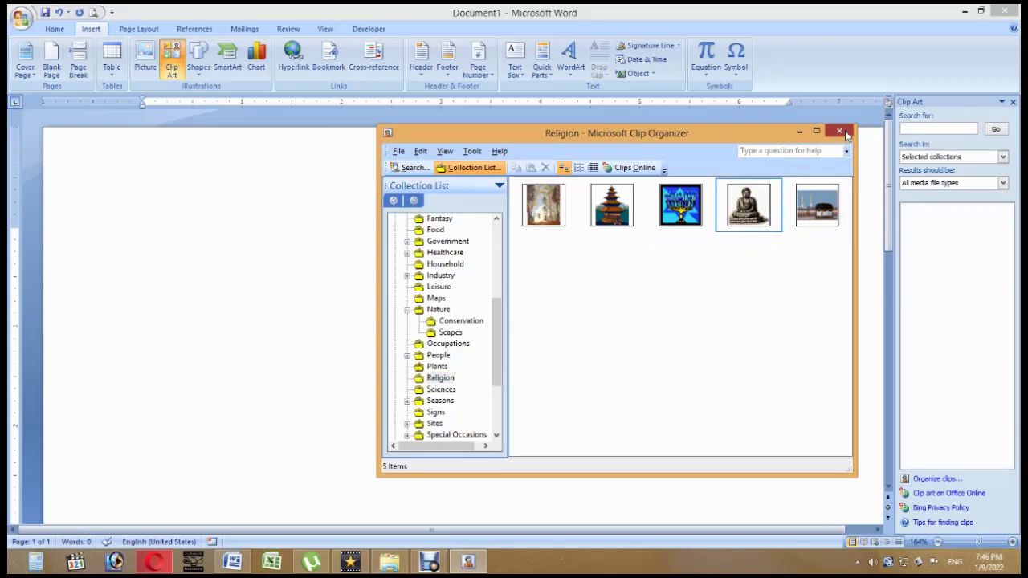
click(846, 135)
right_click(299, 270)
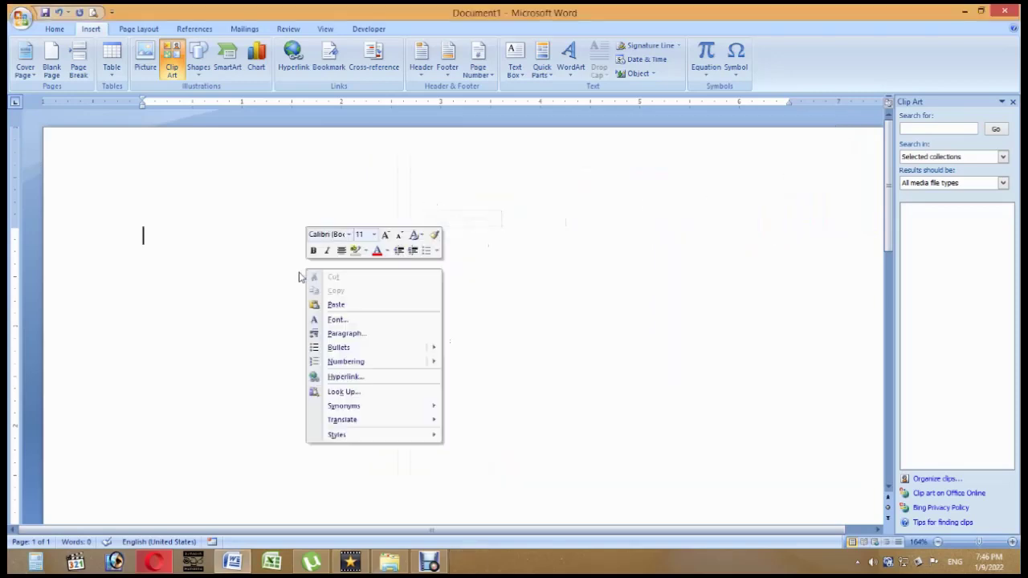
click(331, 301)
click(286, 370)
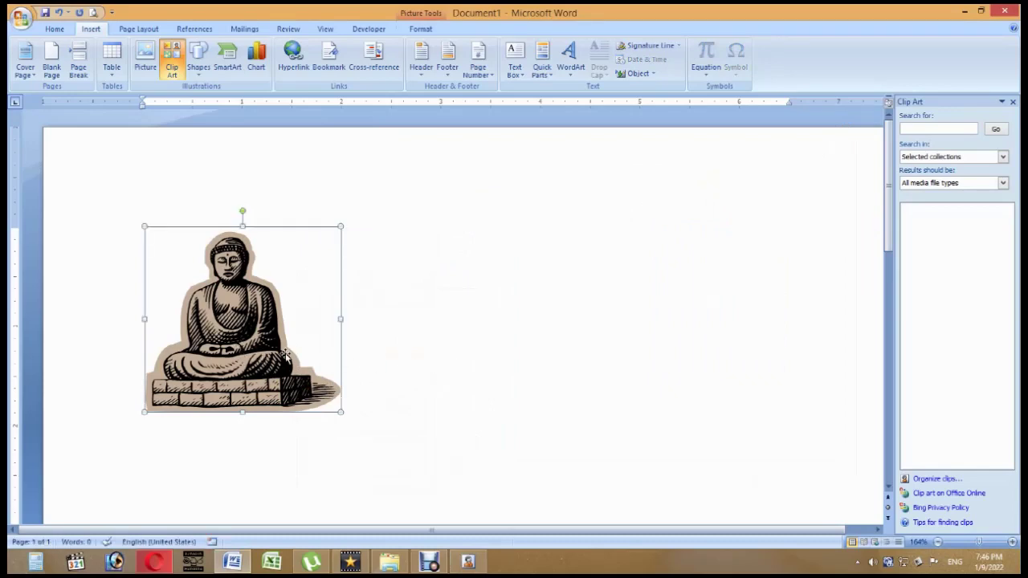
click(426, 30)
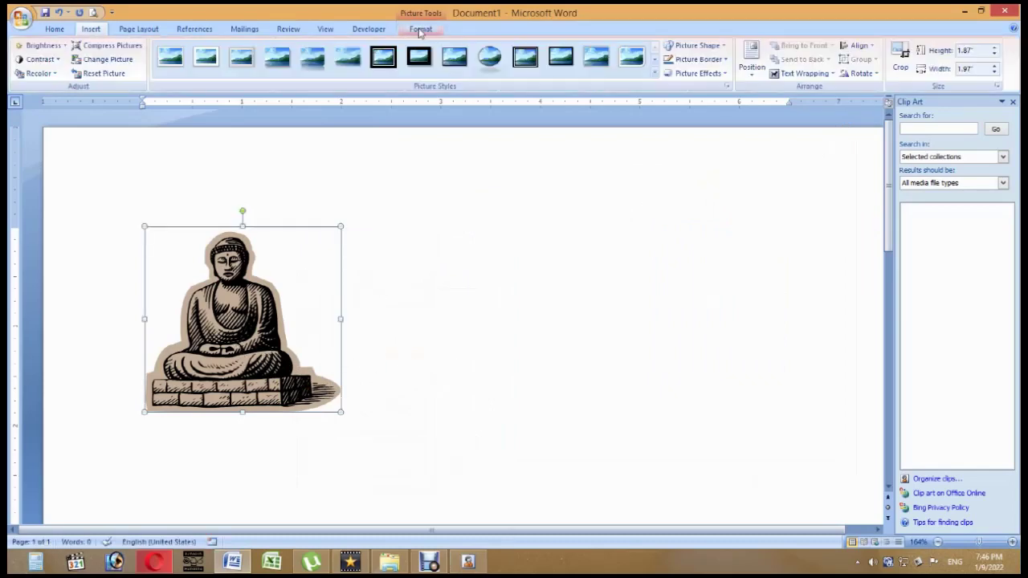
- Put the Buddha picture behind text, centre it, and shrink it to 1.62 by 1.71 inches
click(803, 73)
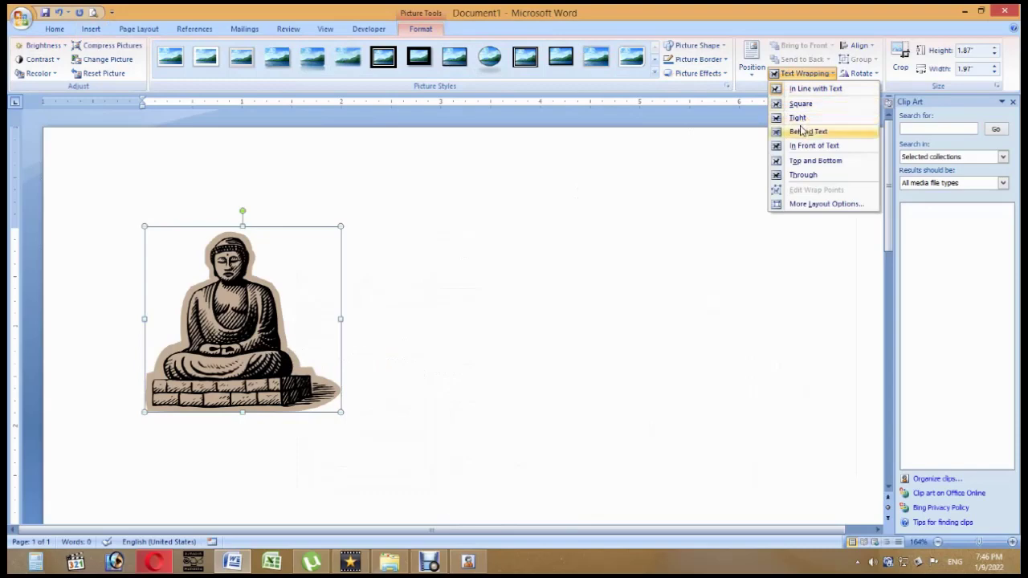
click(808, 131)
mouse_move(278, 325)
mouse_down()
mouse_move(589, 302)
mouse_move(496, 320)
mouse_up()
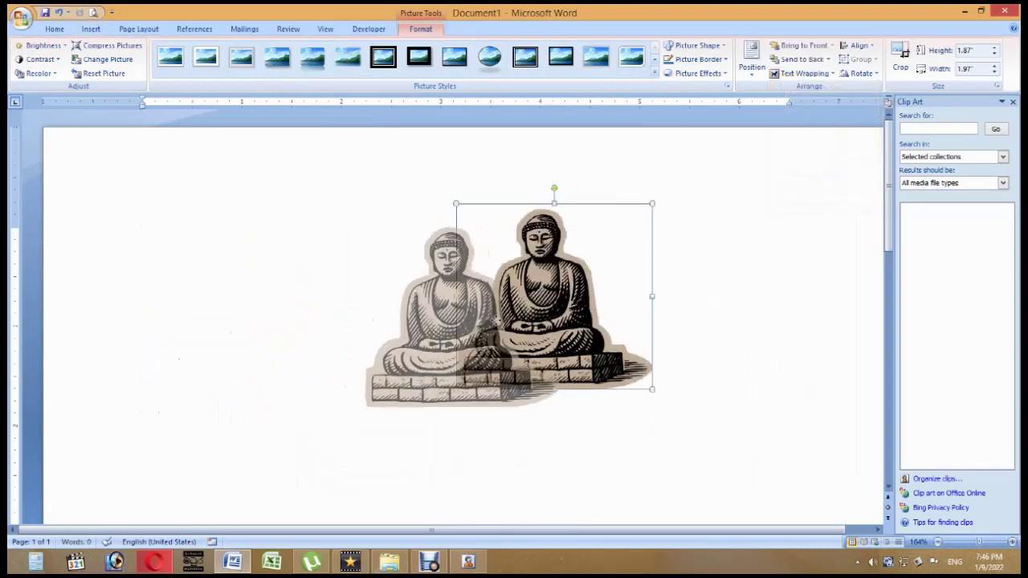
drag(554, 227, 531, 250)
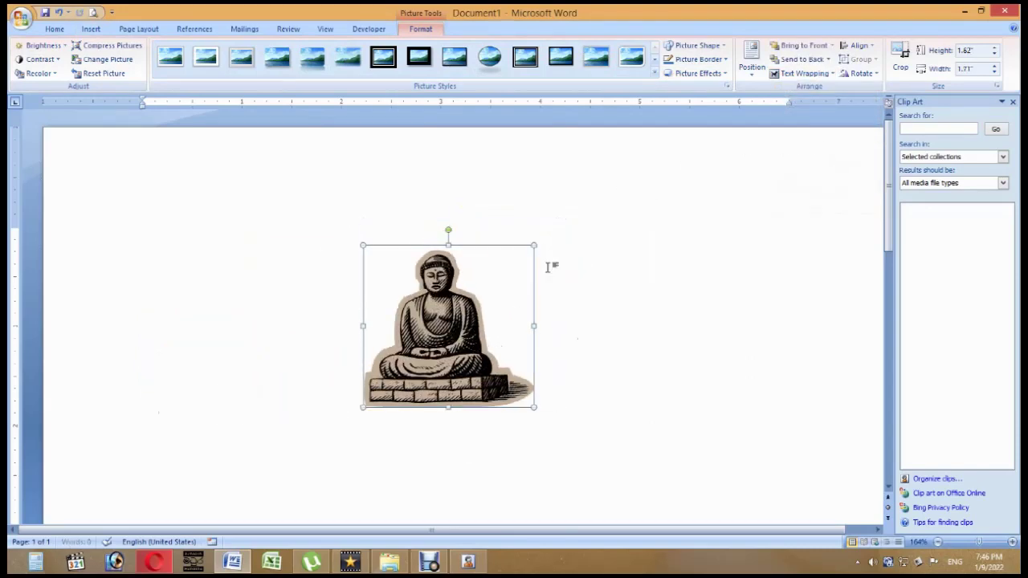
- Try several picture styles, settle on Beveled Oval, Black, then delete the Buddha picture
click(419, 57)
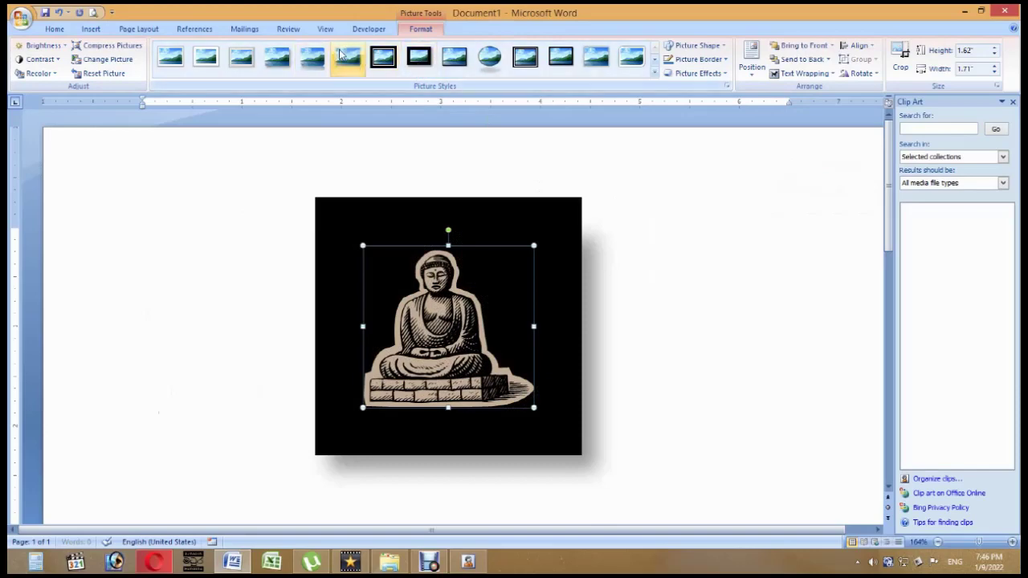
click(347, 55)
click(278, 57)
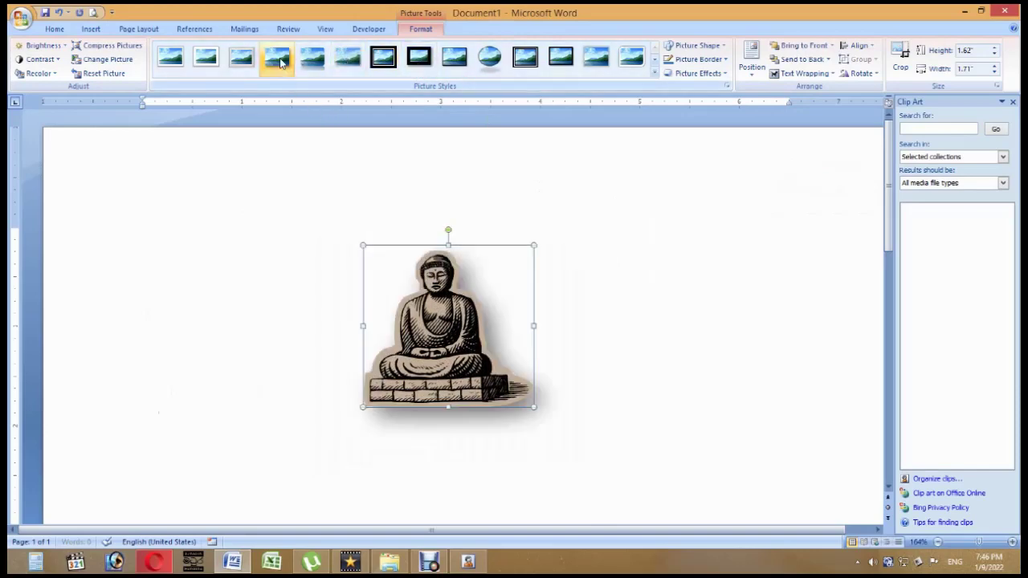
click(488, 56)
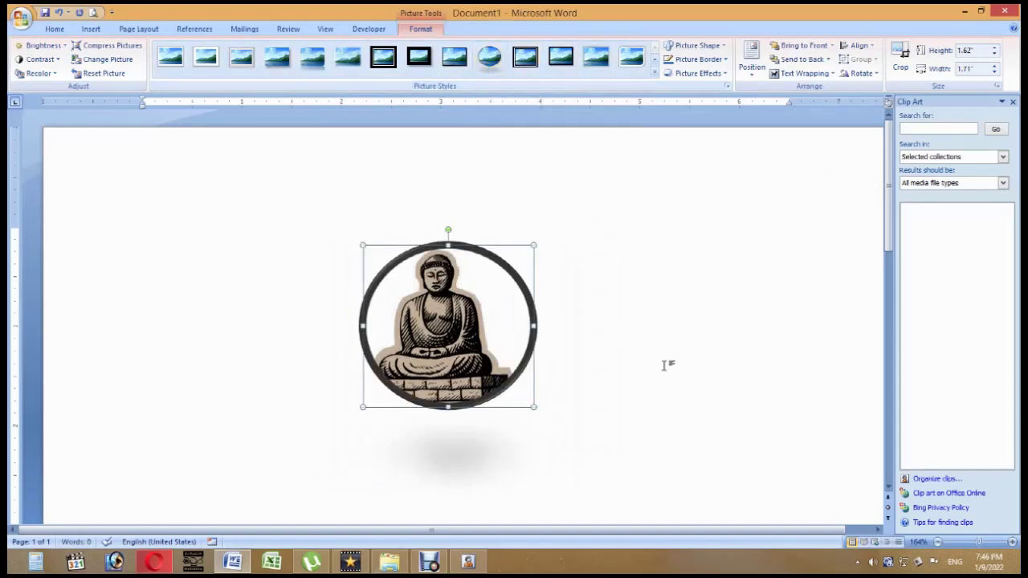
key(Delete)
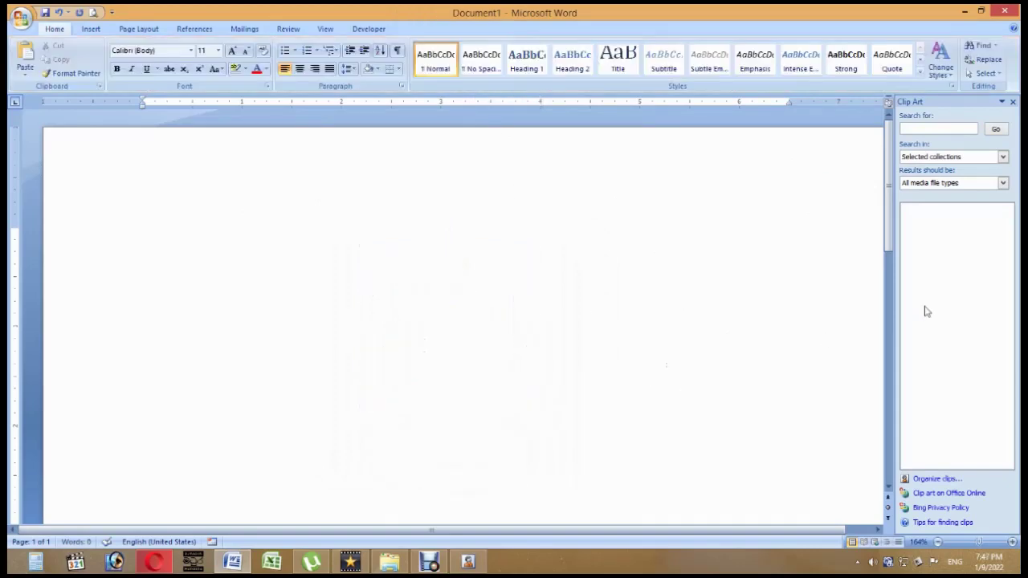
- Reopen Clip Organizer and browse People, Tools and Transportation to the Land vehicle clips
click(468, 561)
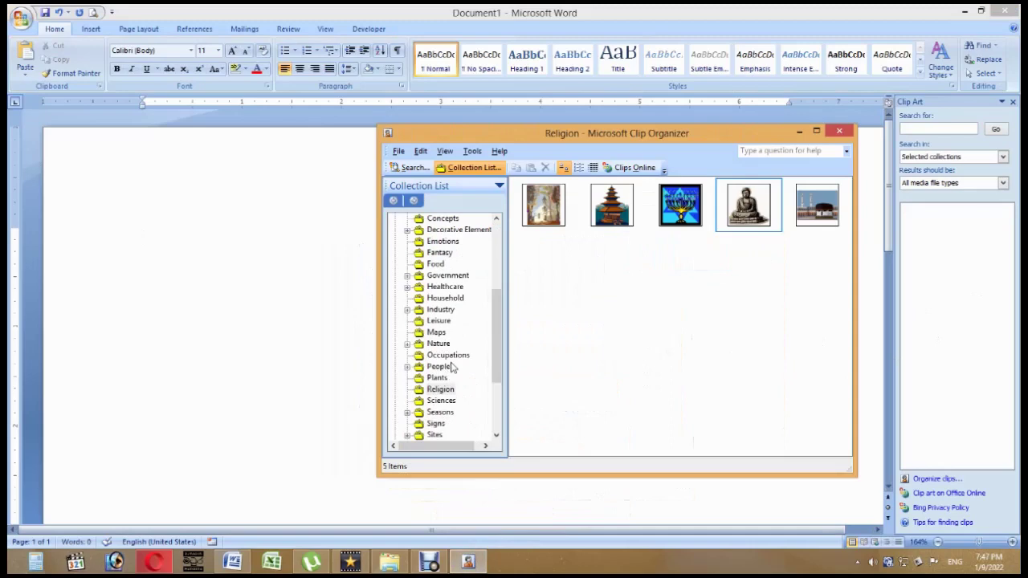
click(443, 367)
scroll(442, 370, down, 3)
click(438, 379)
click(446, 391)
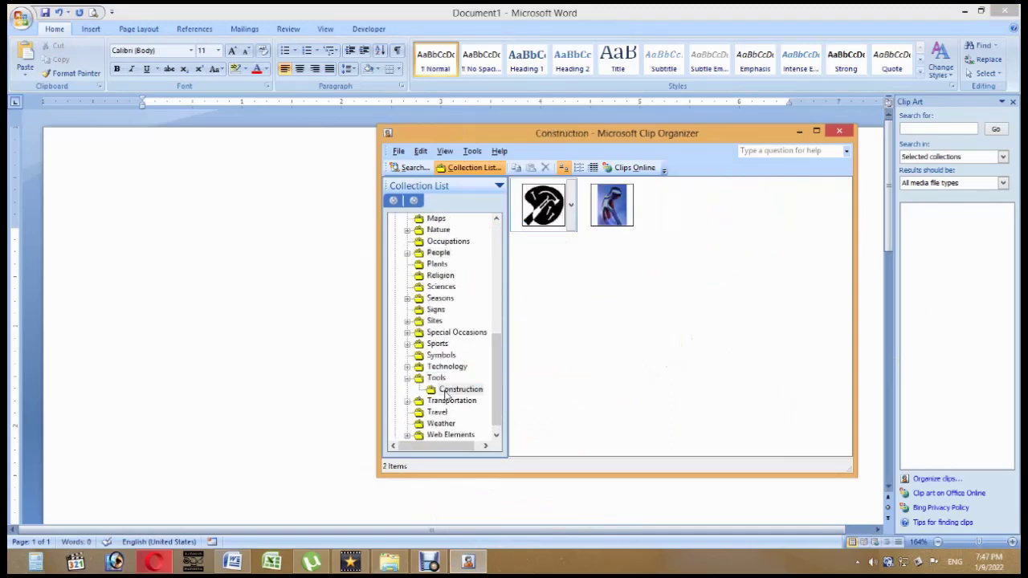
click(446, 401)
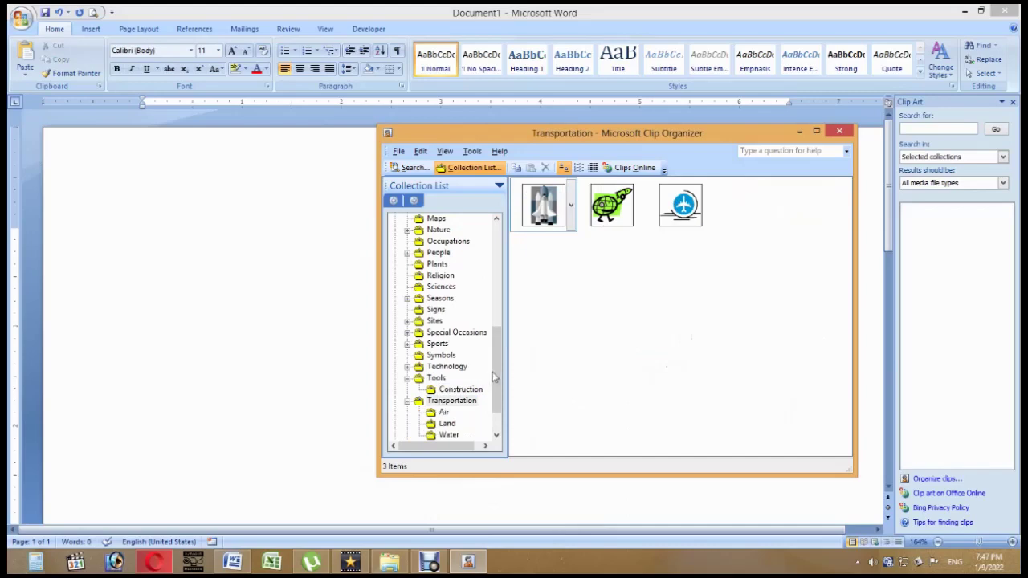
scroll(492, 378, down, 2)
click(444, 367)
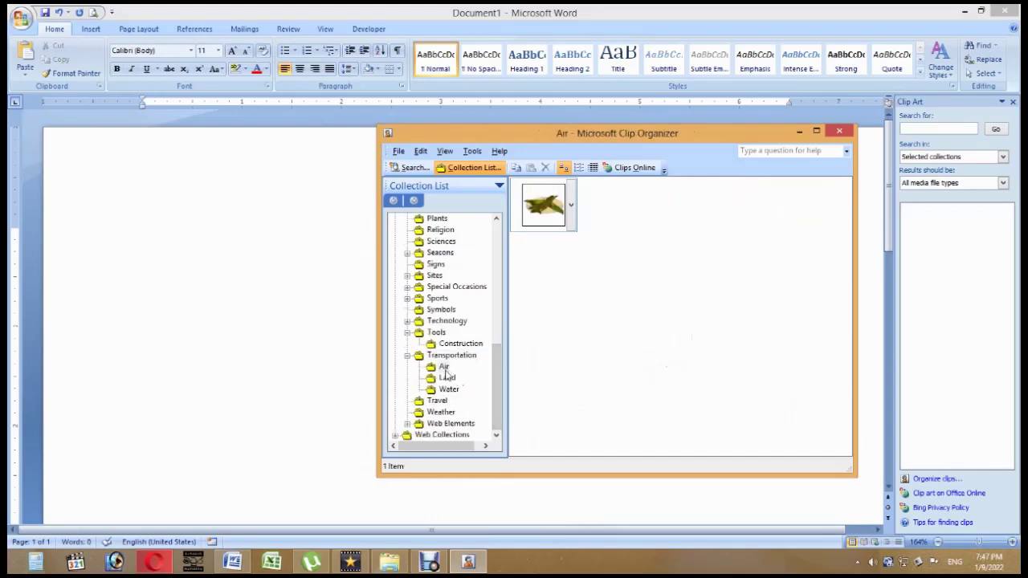
click(447, 377)
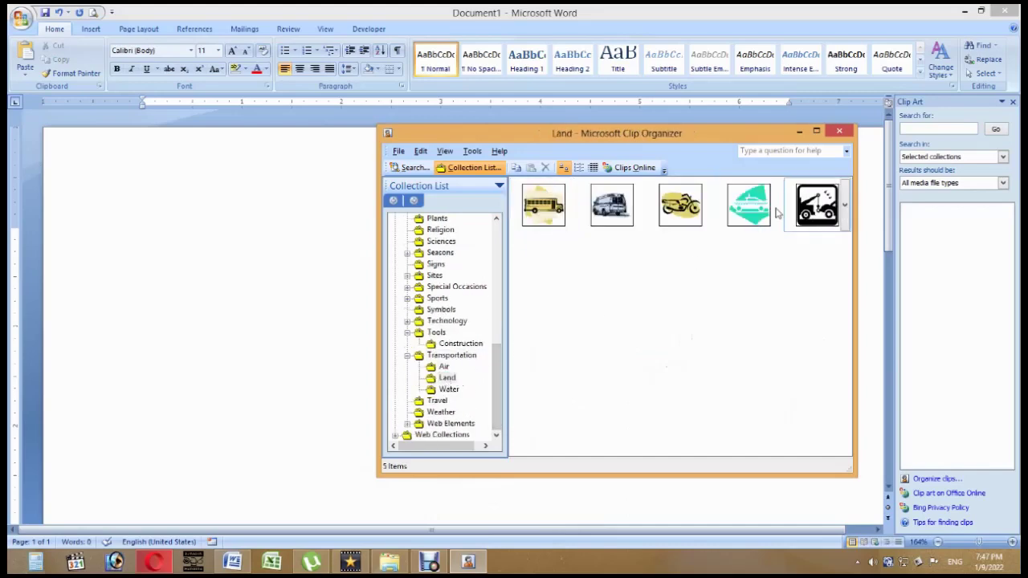
- Copy the ambulance clip and paste it onto the Word page
click(640, 206)
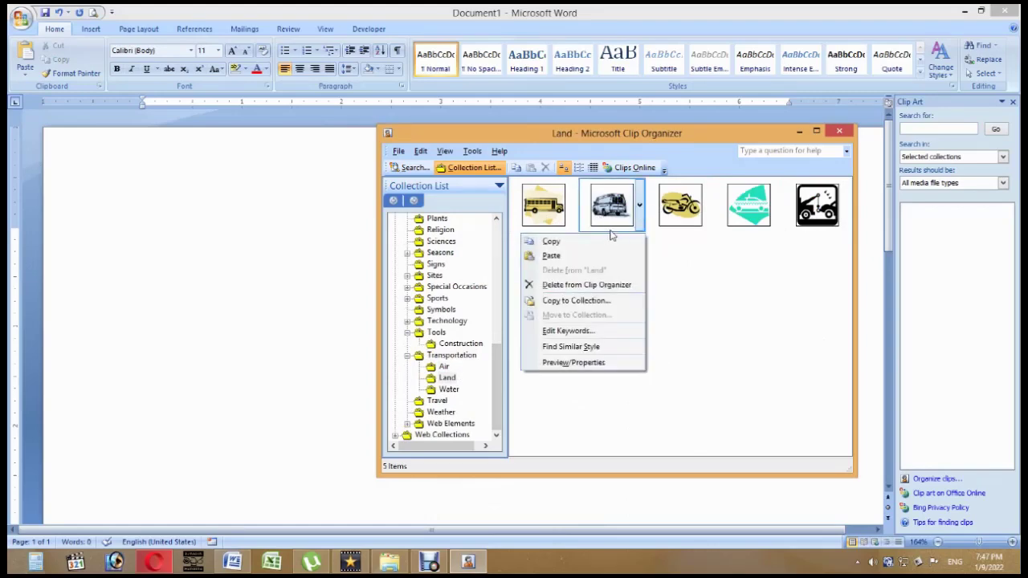
click(601, 239)
click(799, 130)
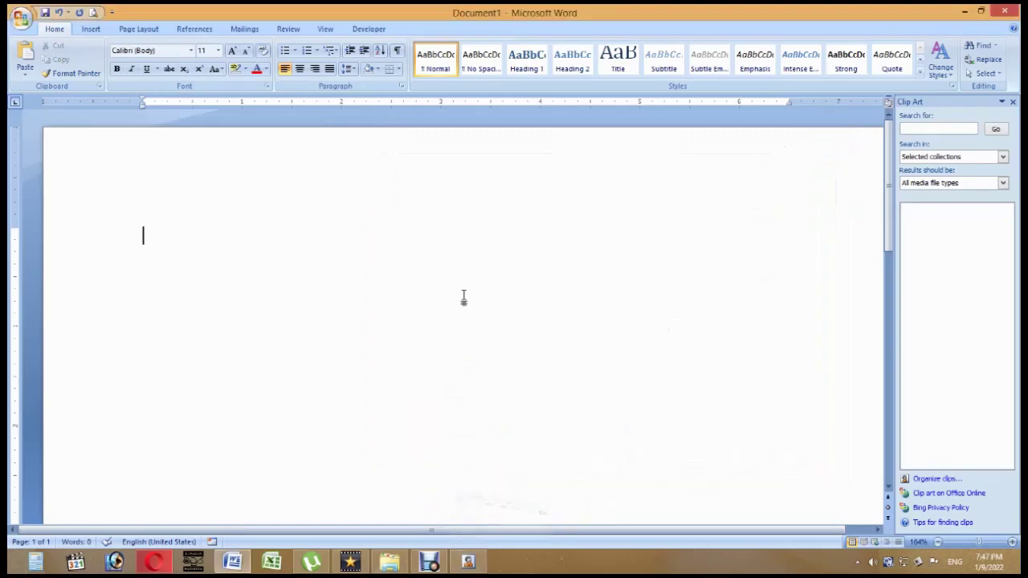
right_click(351, 294)
click(382, 333)
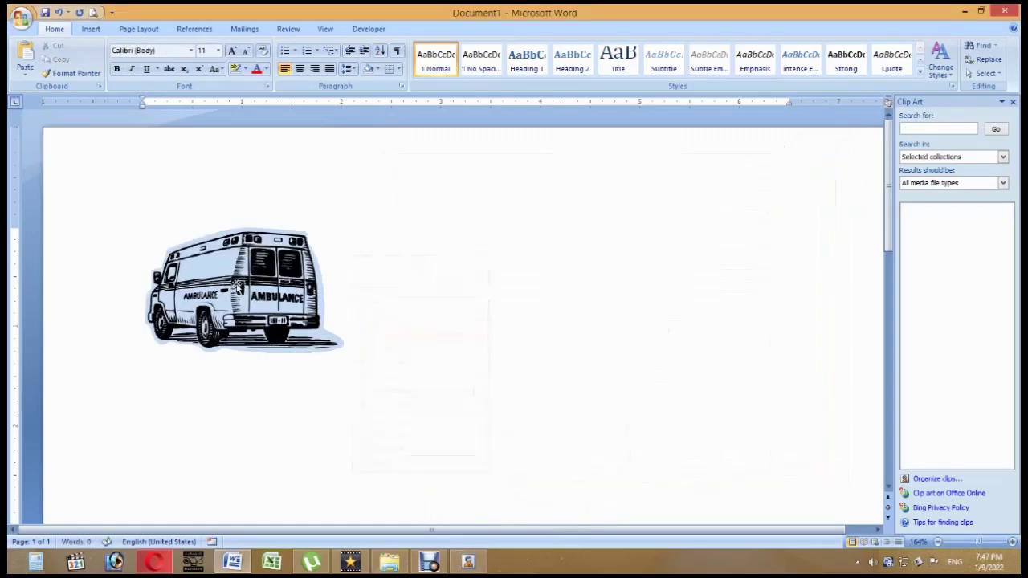
- Place the ambulance behind text, enlarge and move it, then delete it and close the Clip Art pane
click(238, 287)
click(424, 29)
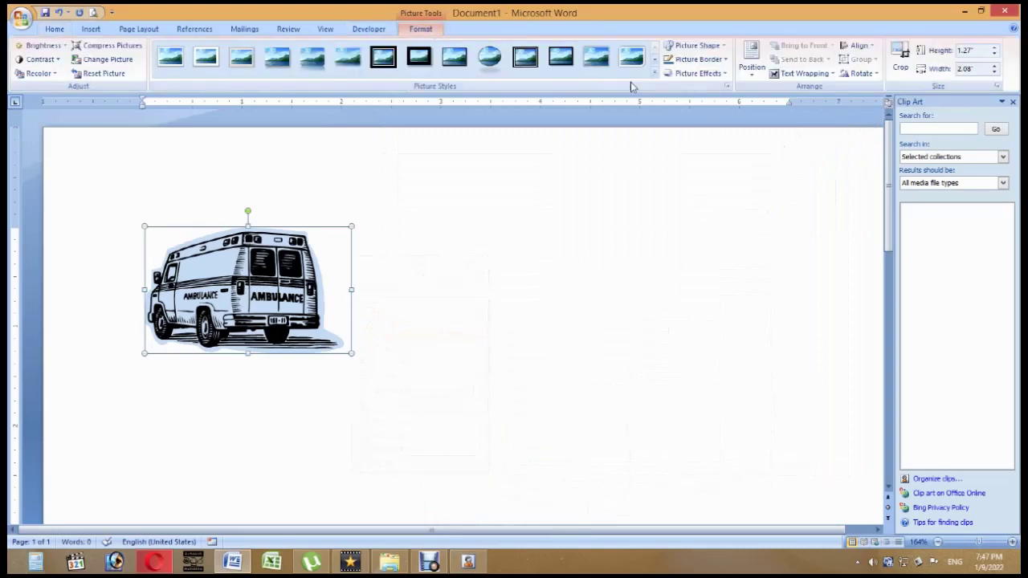
click(803, 73)
click(799, 132)
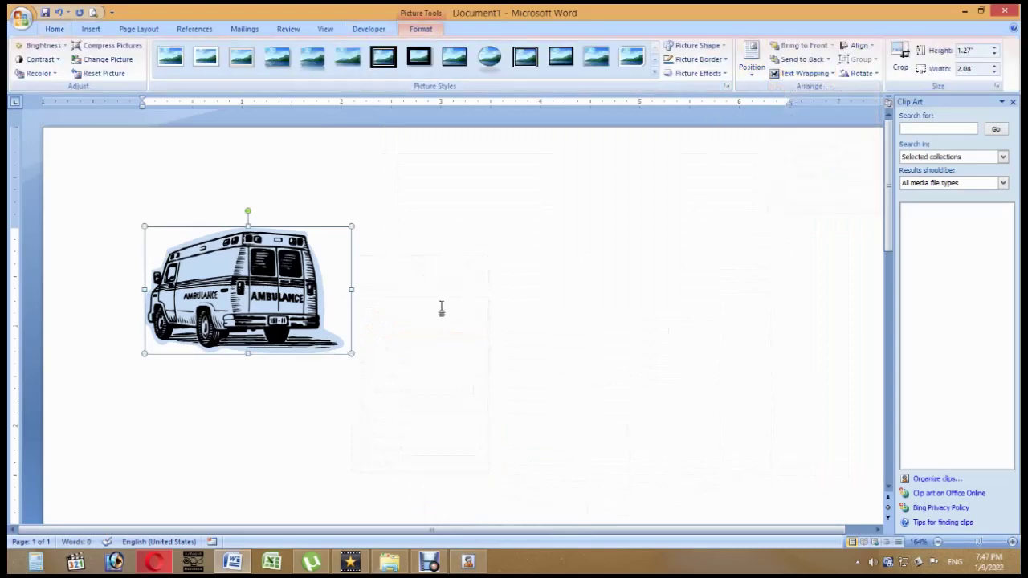
drag(351, 355, 409, 388)
drag(283, 325, 403, 336)
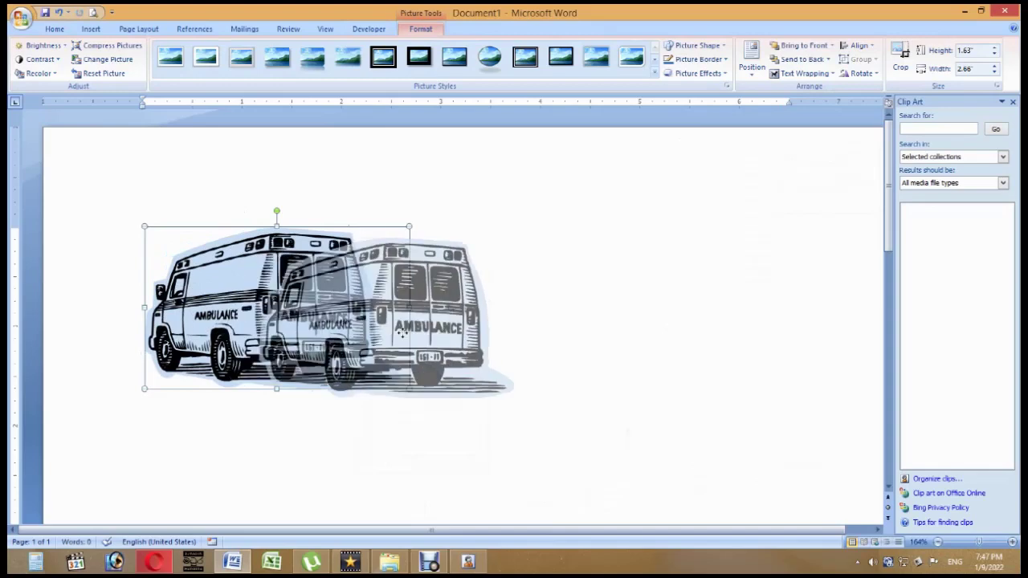
key(Delete)
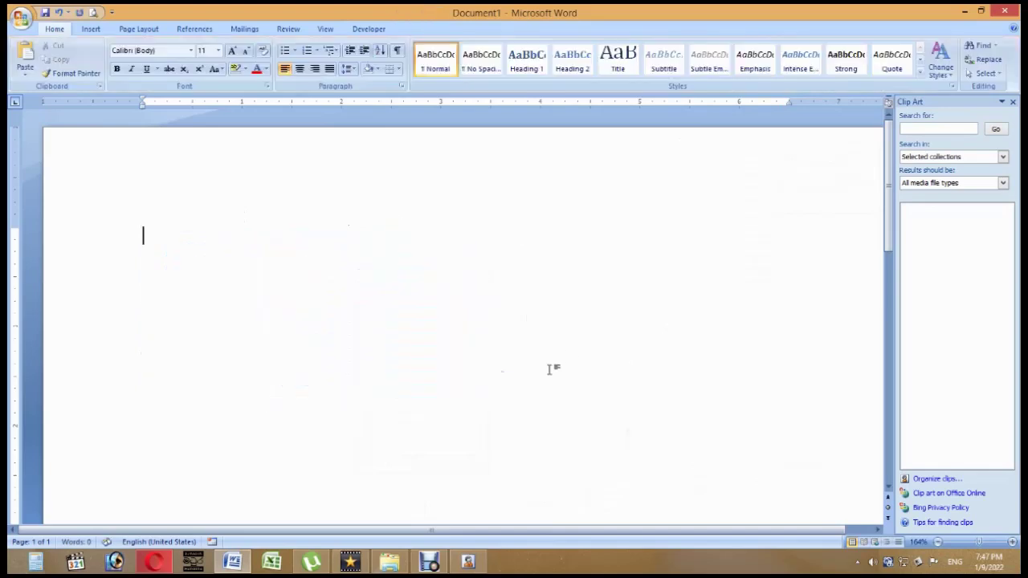
click(1014, 103)
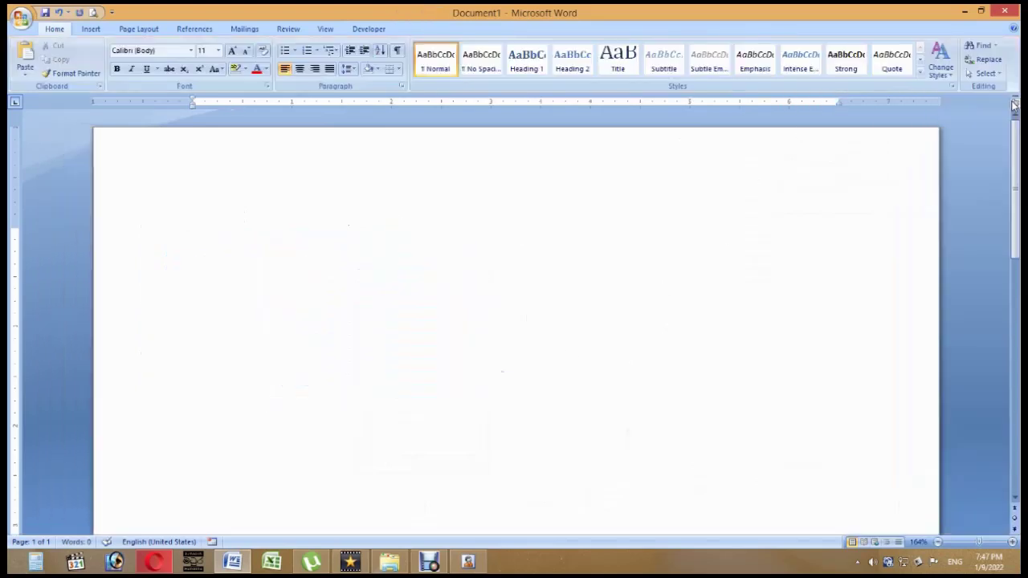
- Open the SmartArt gallery and browse the List, Process and Cycle categories
click(105, 29)
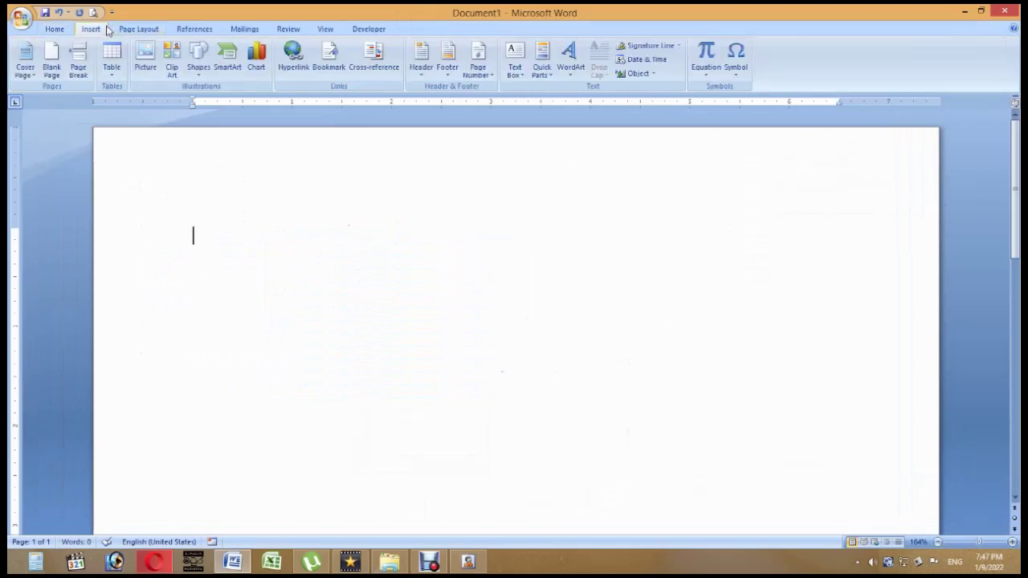
click(224, 70)
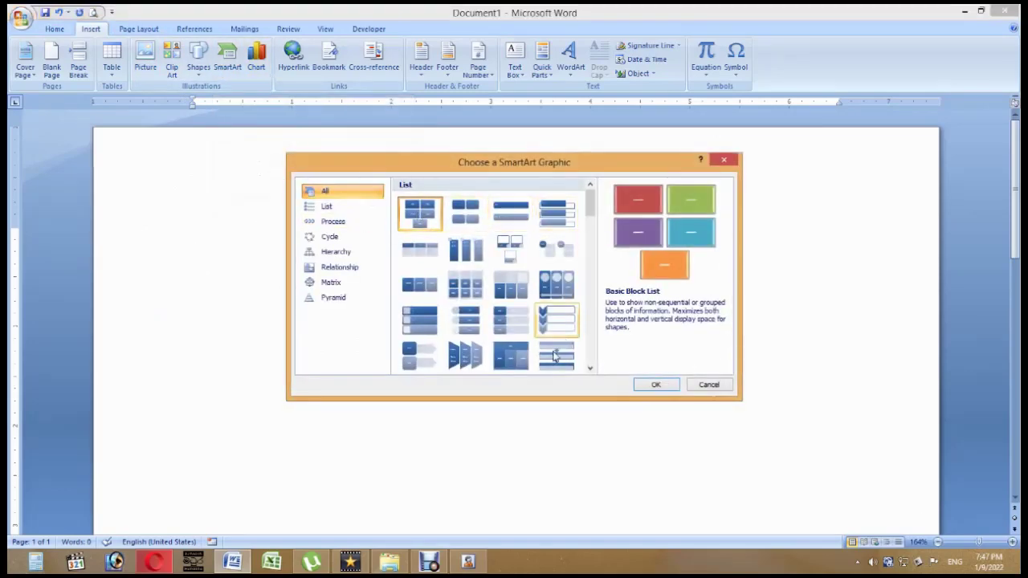
drag(594, 211, 594, 285)
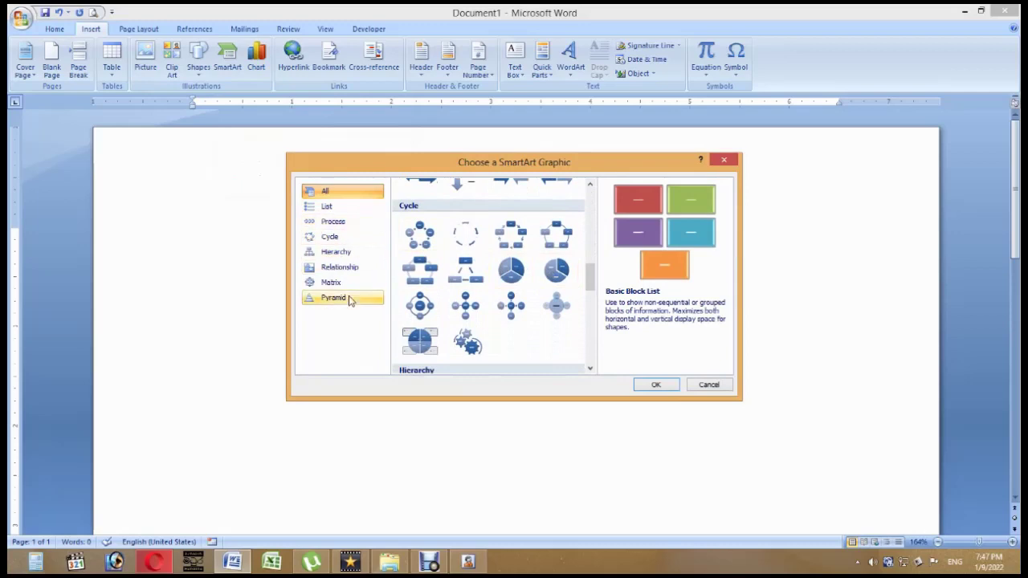
mouse_move(590, 283)
mouse_down()
mouse_move(590, 321)
mouse_move(608, 203)
mouse_up()
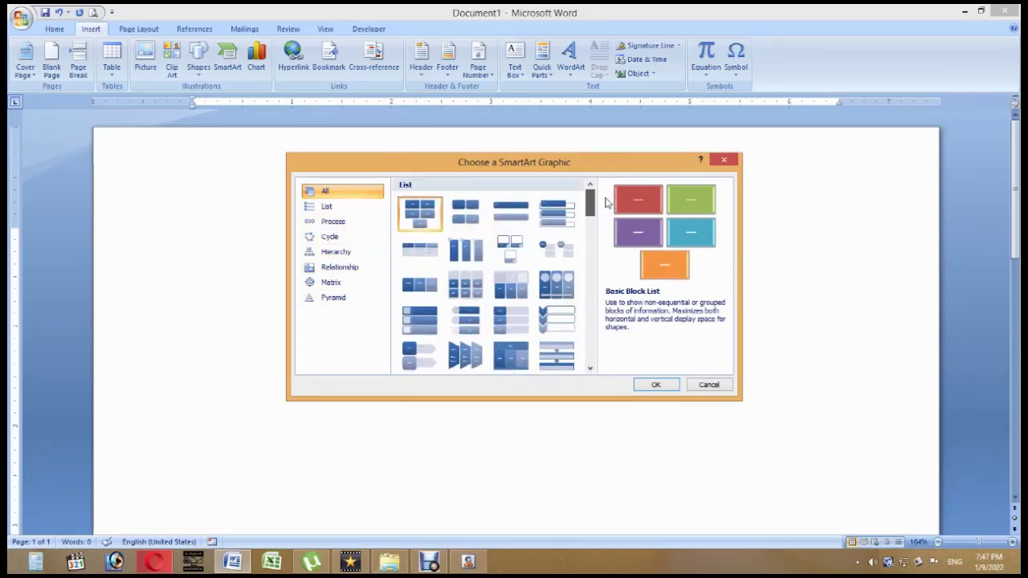
click(327, 206)
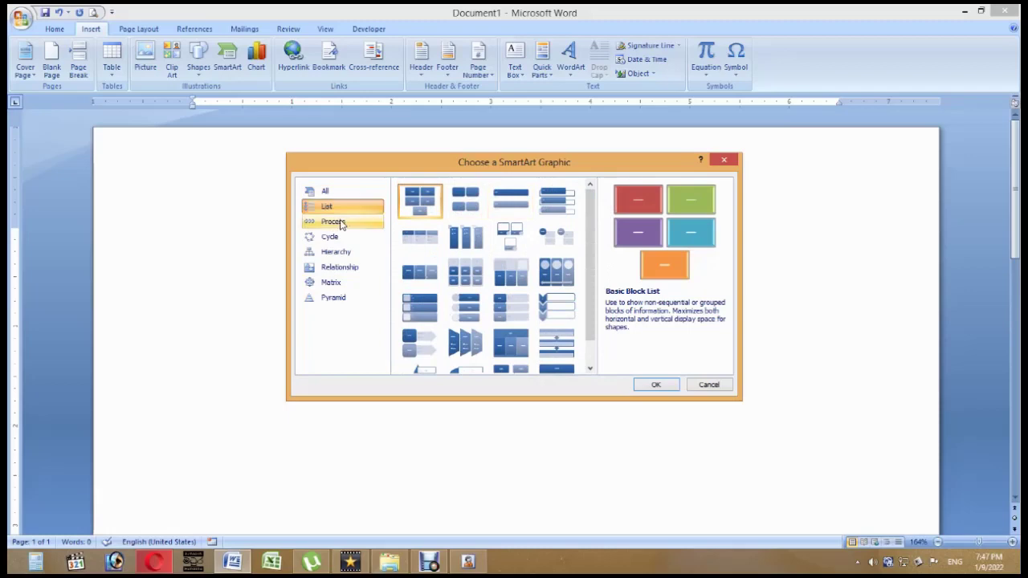
click(340, 223)
click(335, 237)
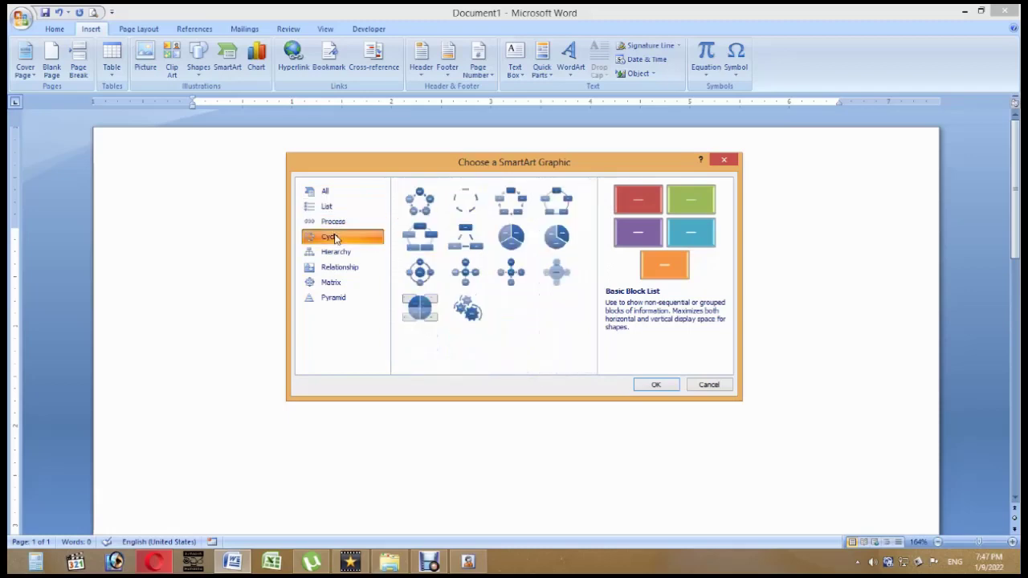
- Insert the Cycle > Basic Radial diagram with a centre circle and four outer circles
click(347, 251)
click(353, 268)
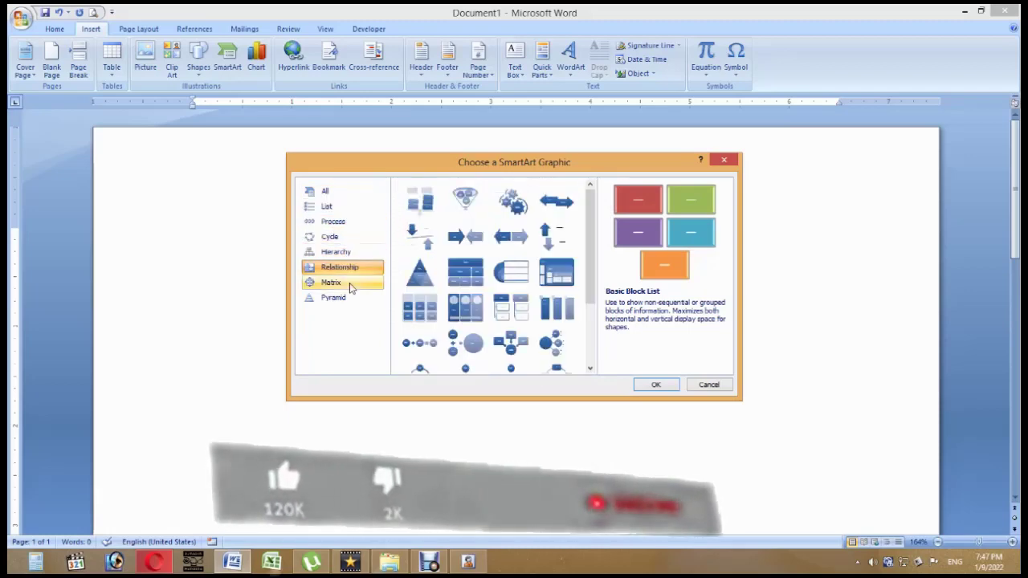
click(349, 285)
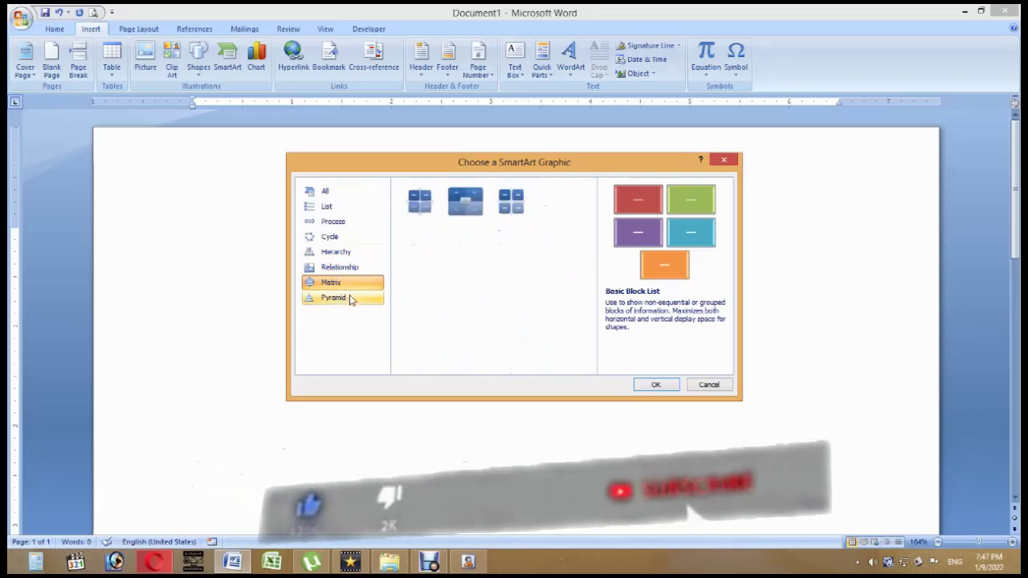
click(350, 299)
click(347, 222)
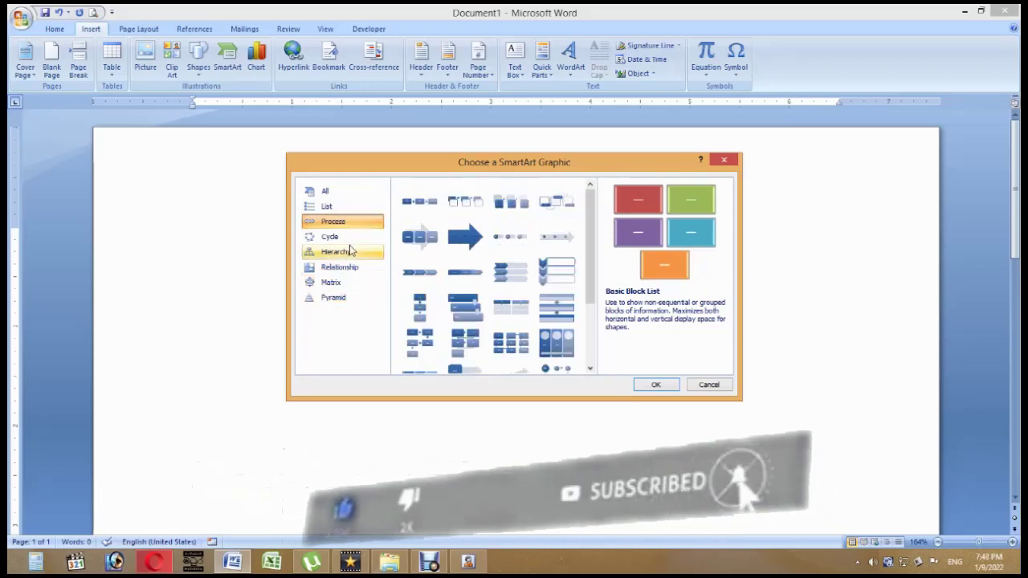
click(337, 236)
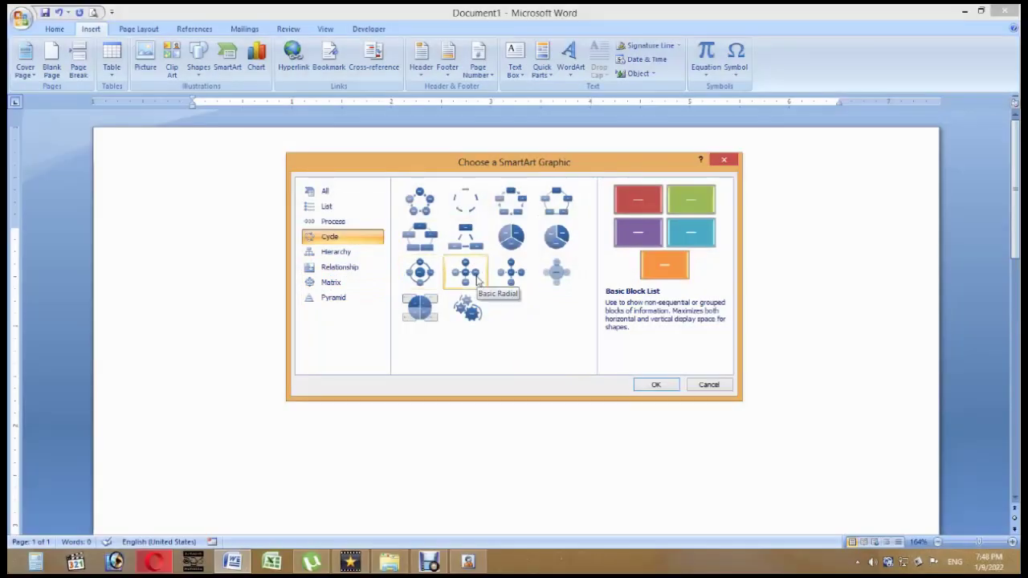
click(474, 279)
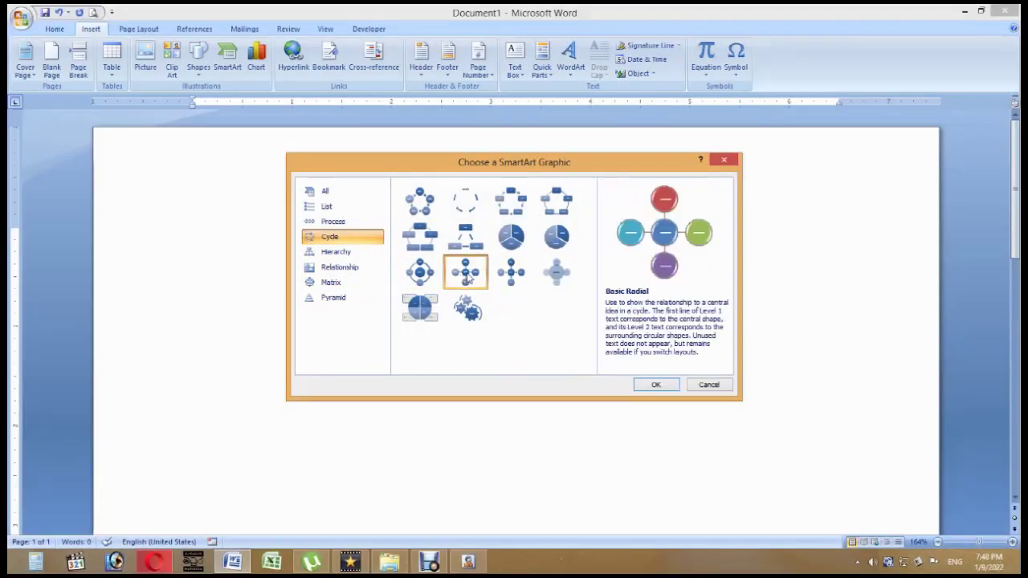
click(657, 386)
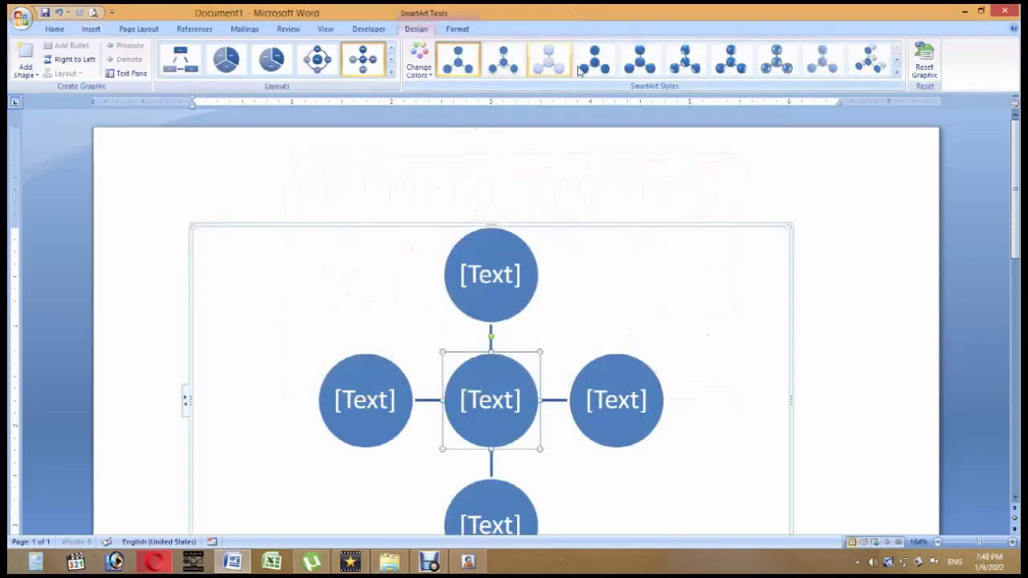
- Apply a glossy 3-D SmartArt style and the teal Accent 5 colour scheme to the radial diagram
click(650, 69)
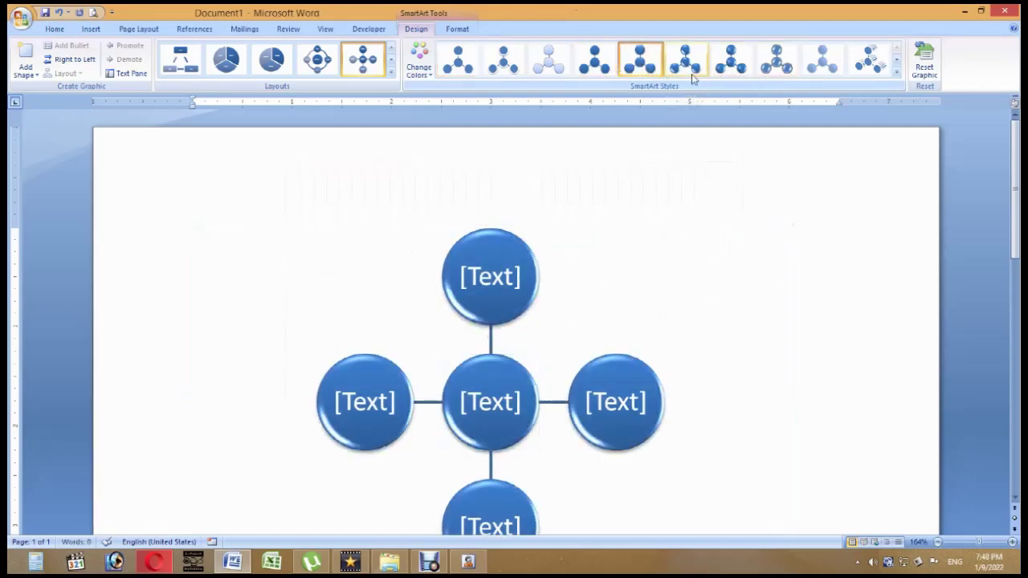
click(685, 60)
click(420, 71)
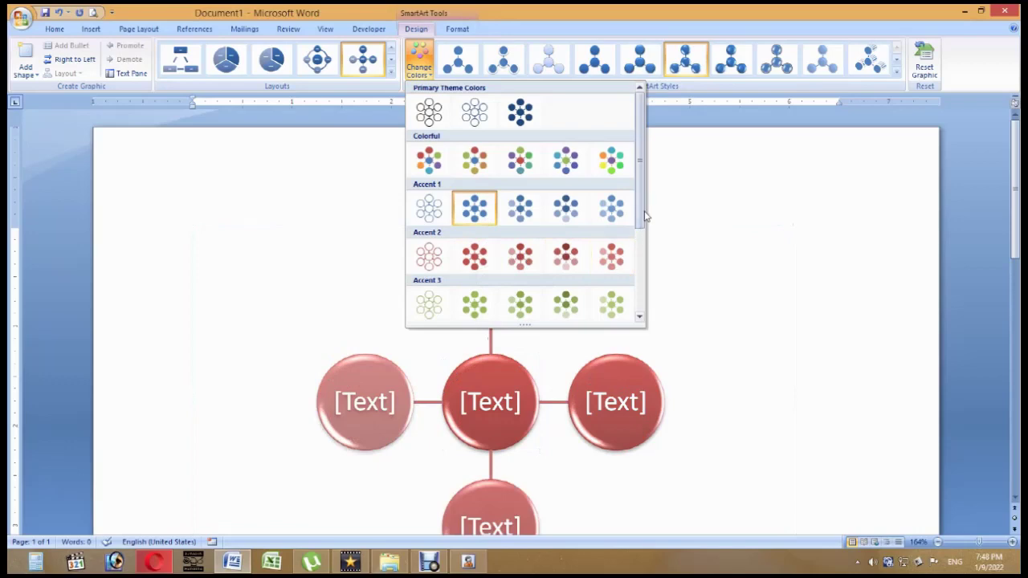
scroll(640, 221, down, 2)
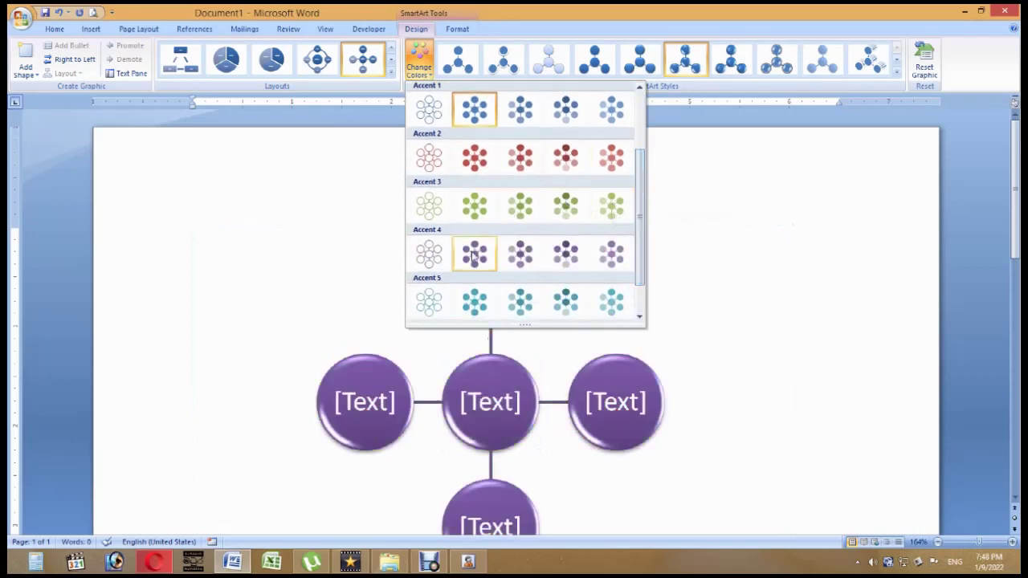
click(474, 302)
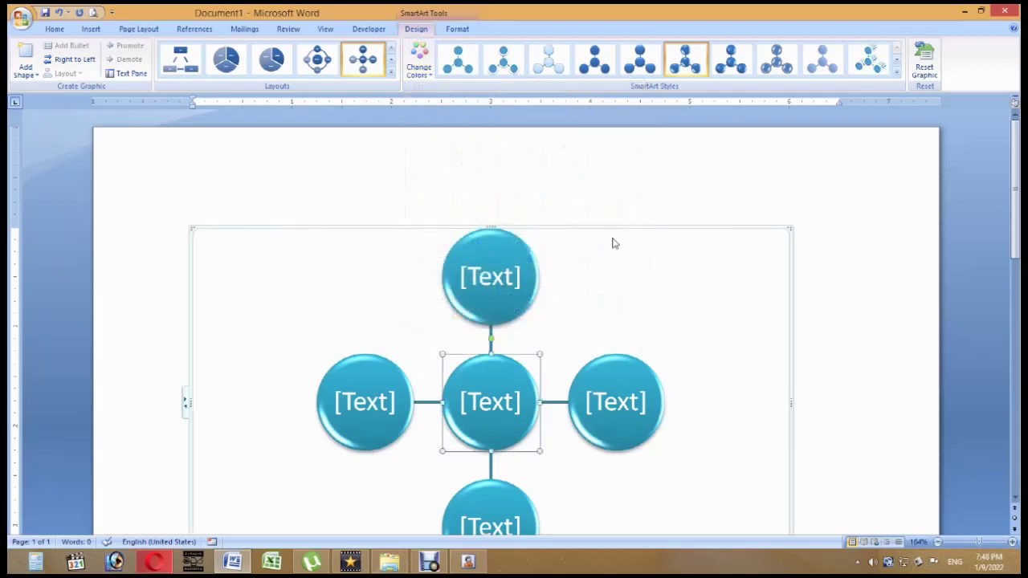
scroll(1004, 204, down, 2)
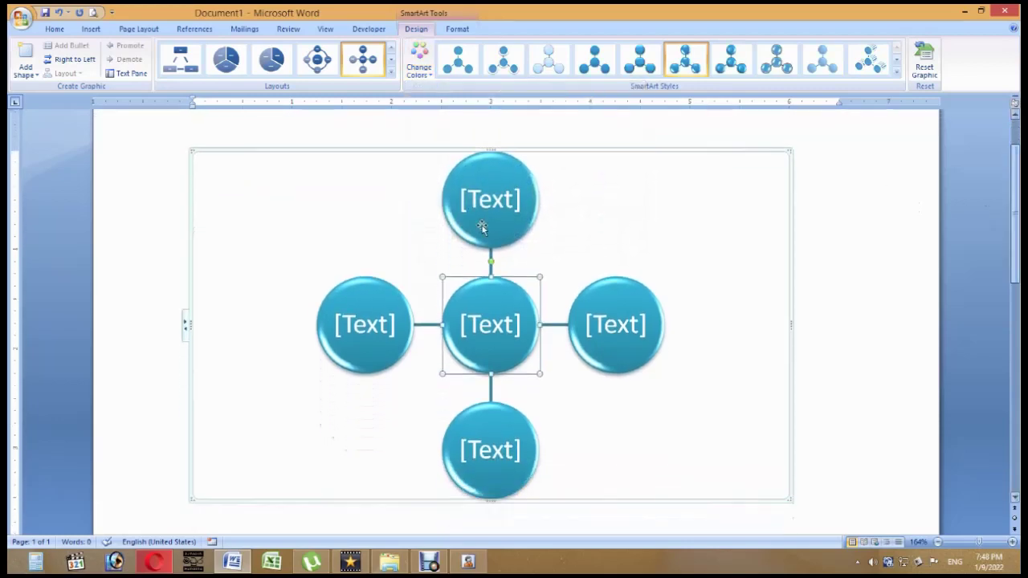
- Label the circles A top, B left, C centre, D right and E bottom
click(522, 199)
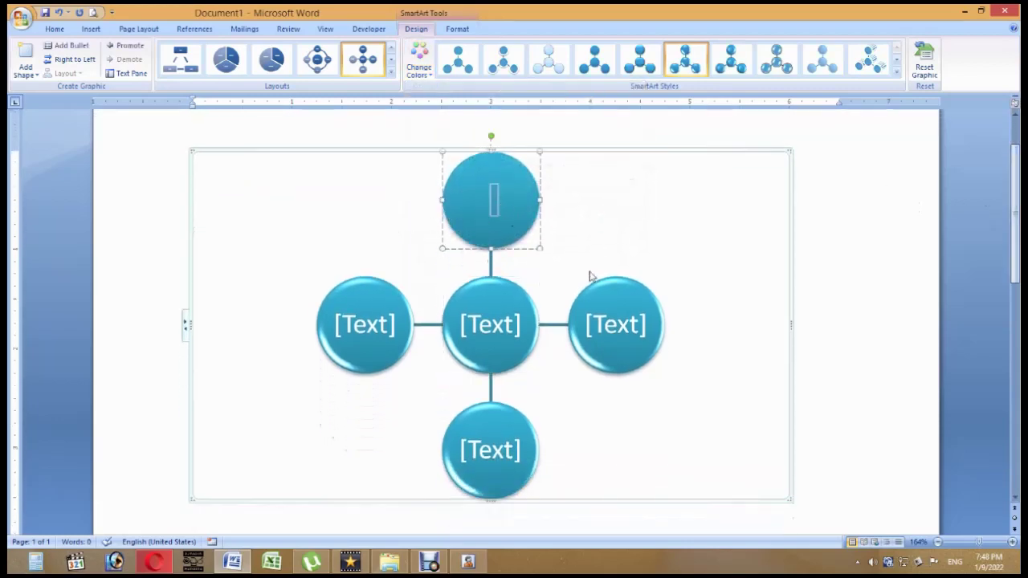
text(A)
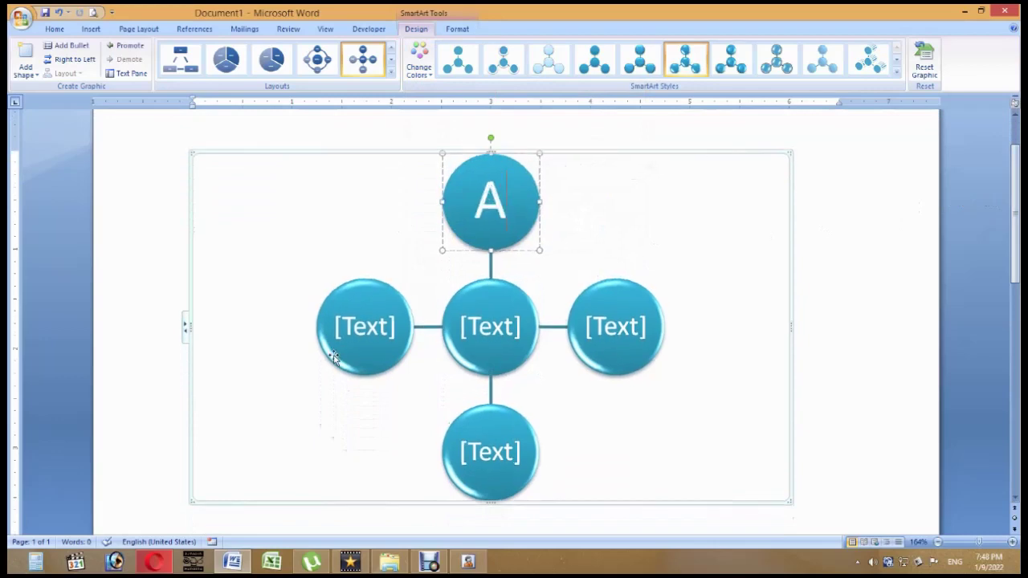
click(359, 329)
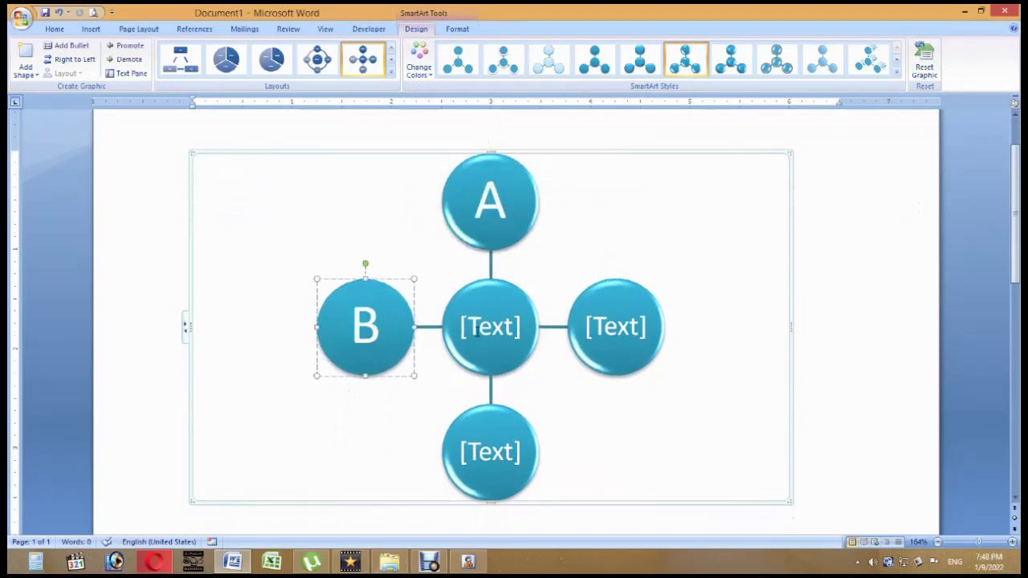
click(466, 353)
text(C)
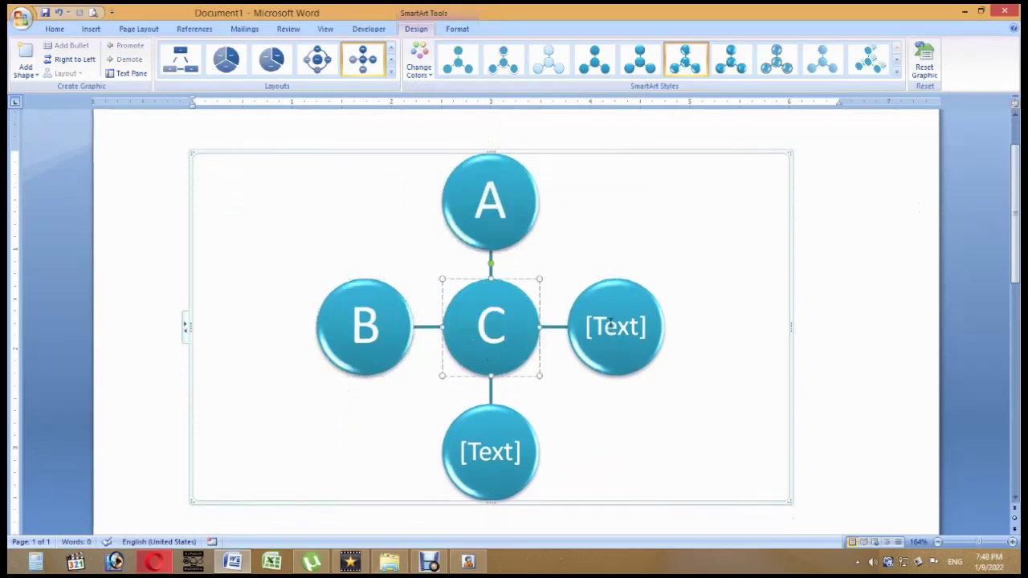
click(611, 357)
text(D)
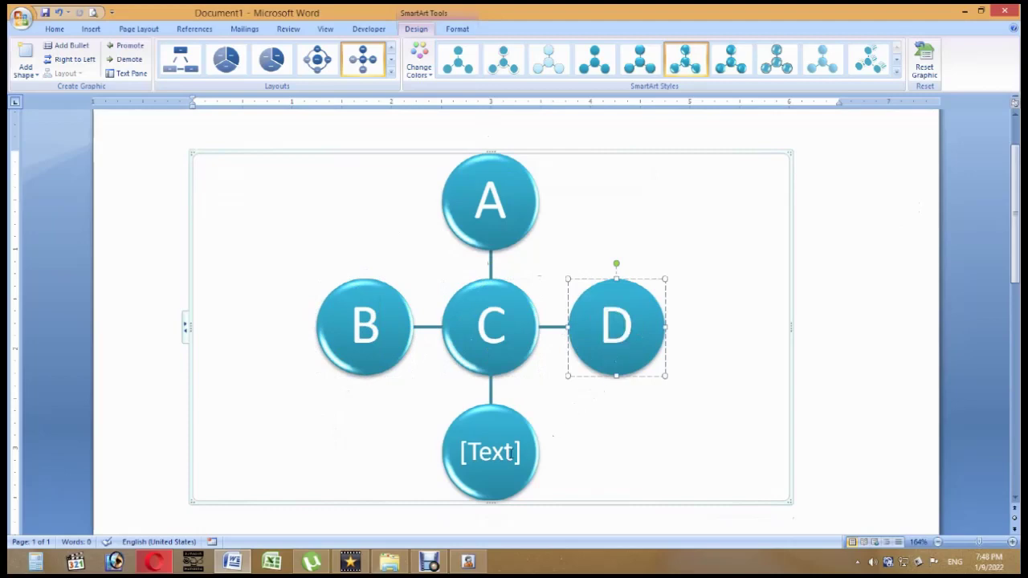
click(504, 462)
text(F)
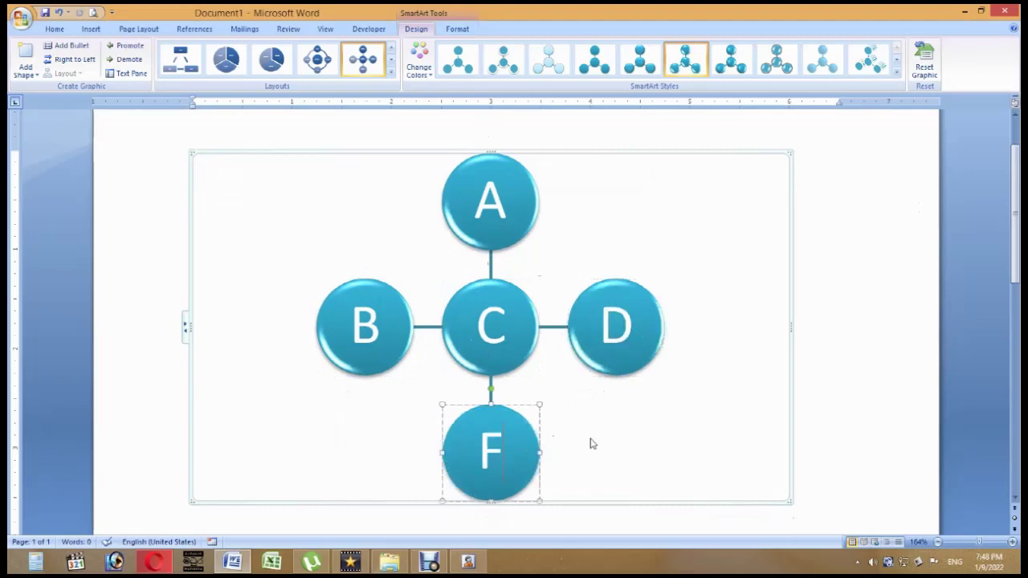
text(E)
- Reselect the whole radial diagram and show its Format options
click(828, 268)
click(501, 169)
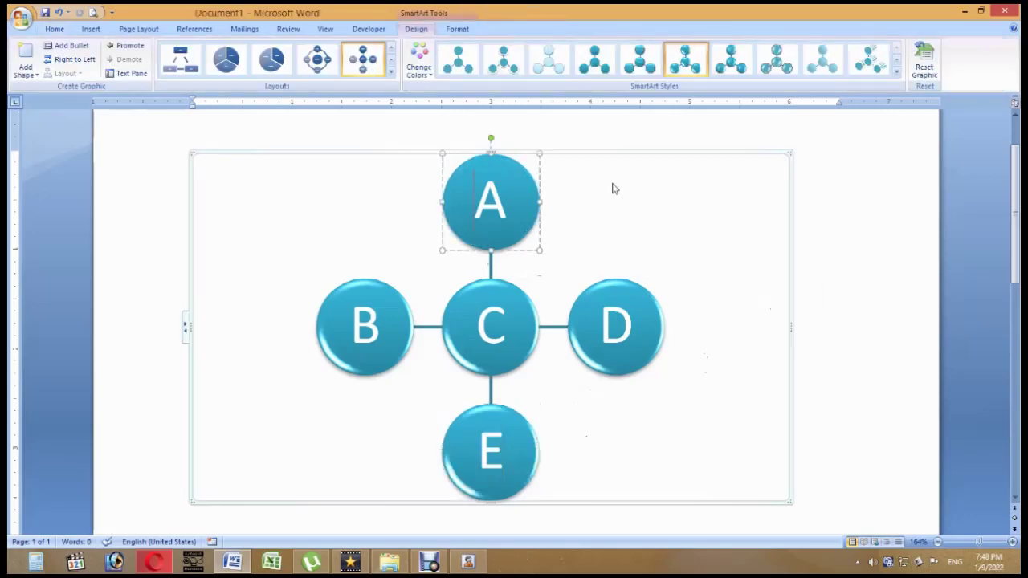
click(605, 155)
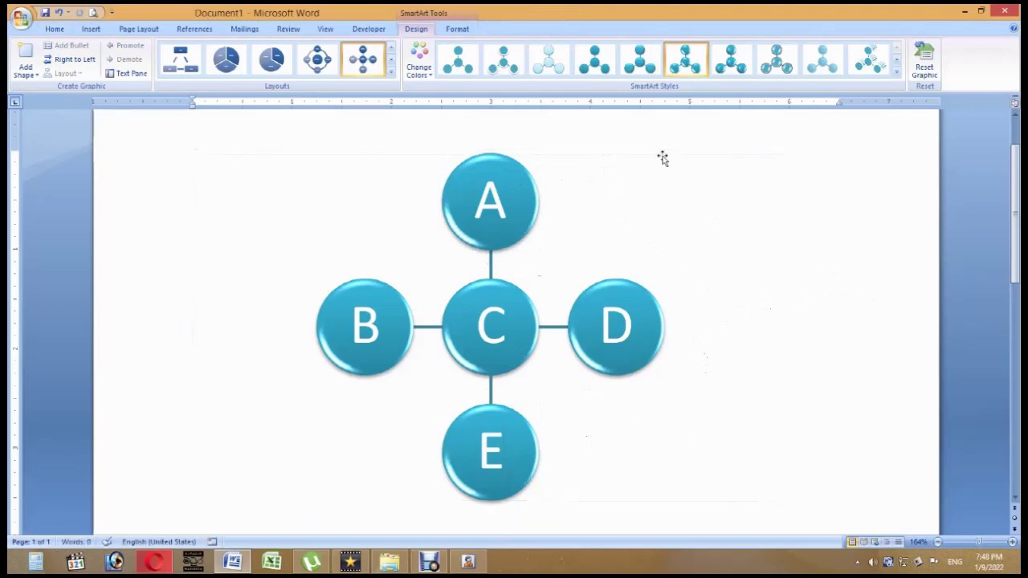
click(457, 29)
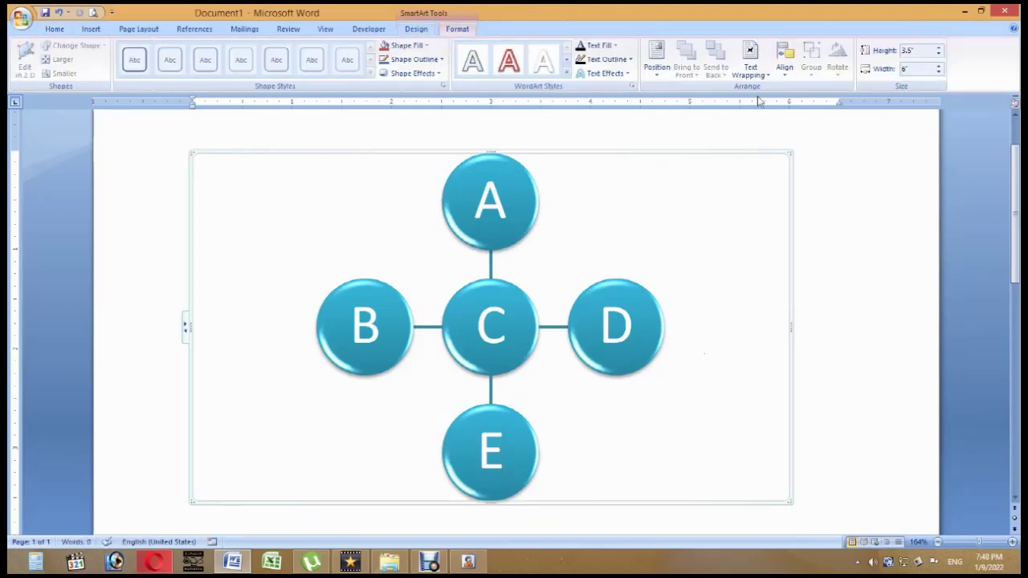
- Set the A–E diagram behind text, shrink it to 5.37 inches wide, then delete it
click(750, 67)
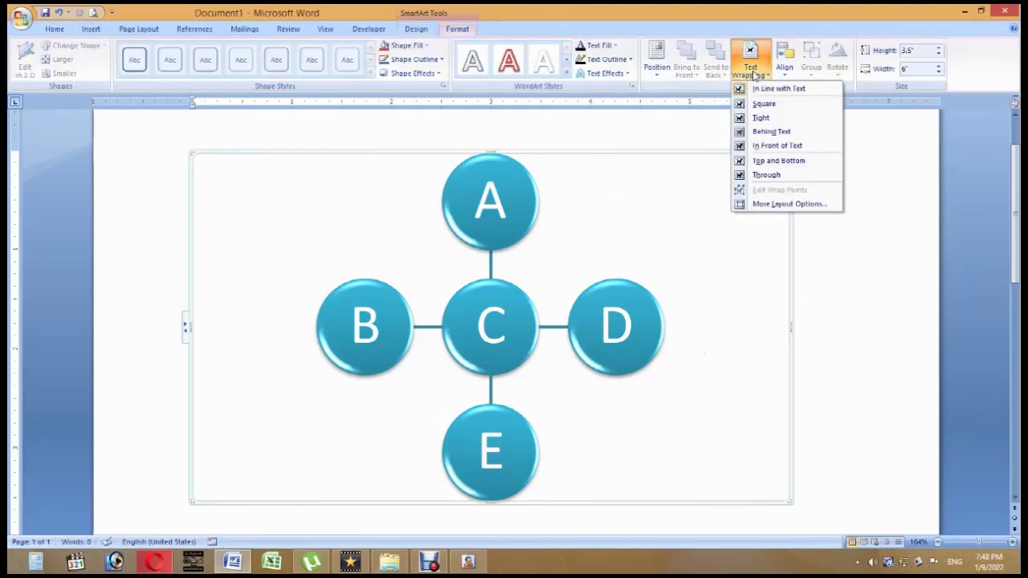
click(765, 132)
drag(245, 155, 352, 168)
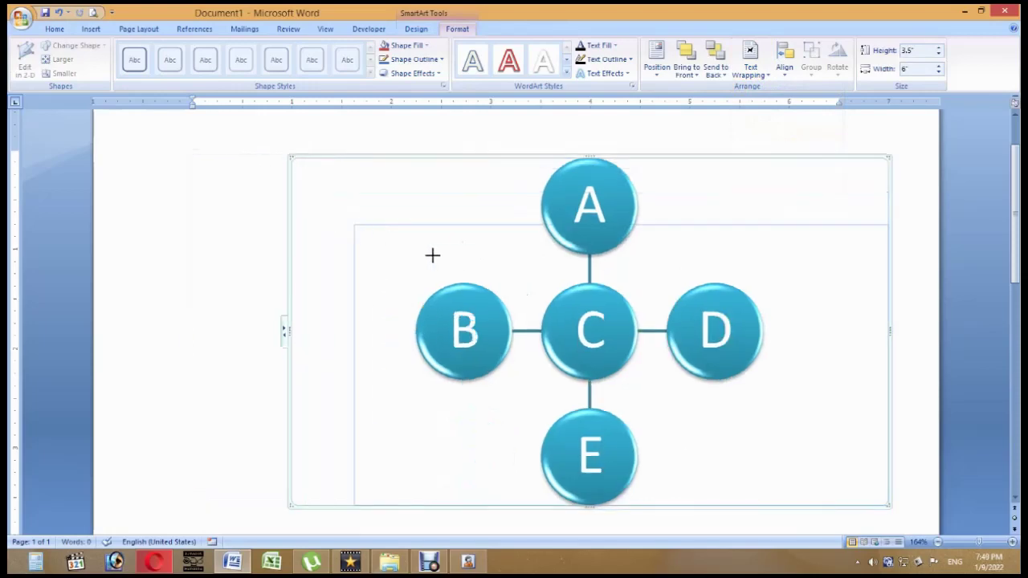
drag(286, 156, 353, 225)
drag(657, 224, 566, 204)
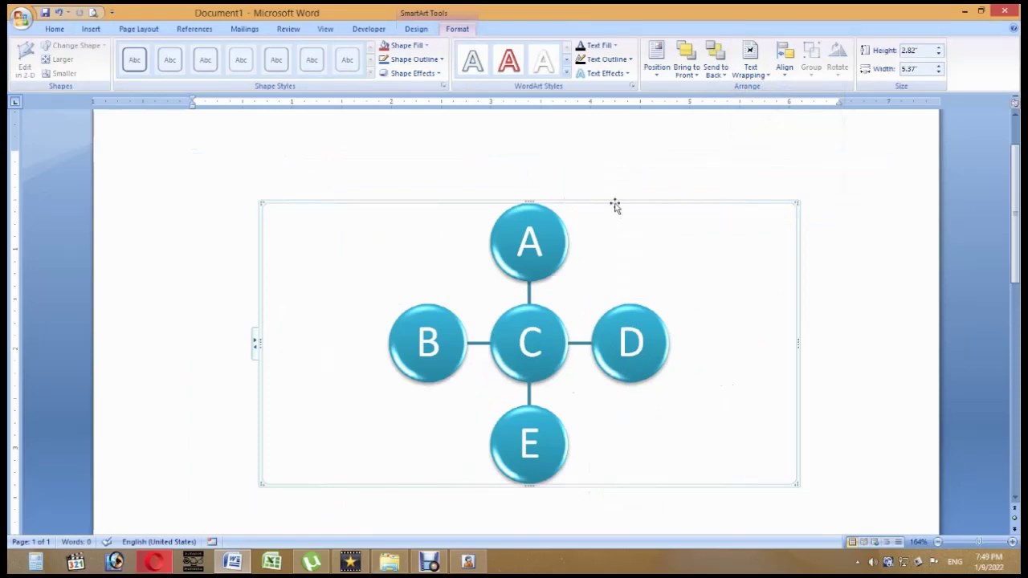
key(Delete)
click(91, 29)
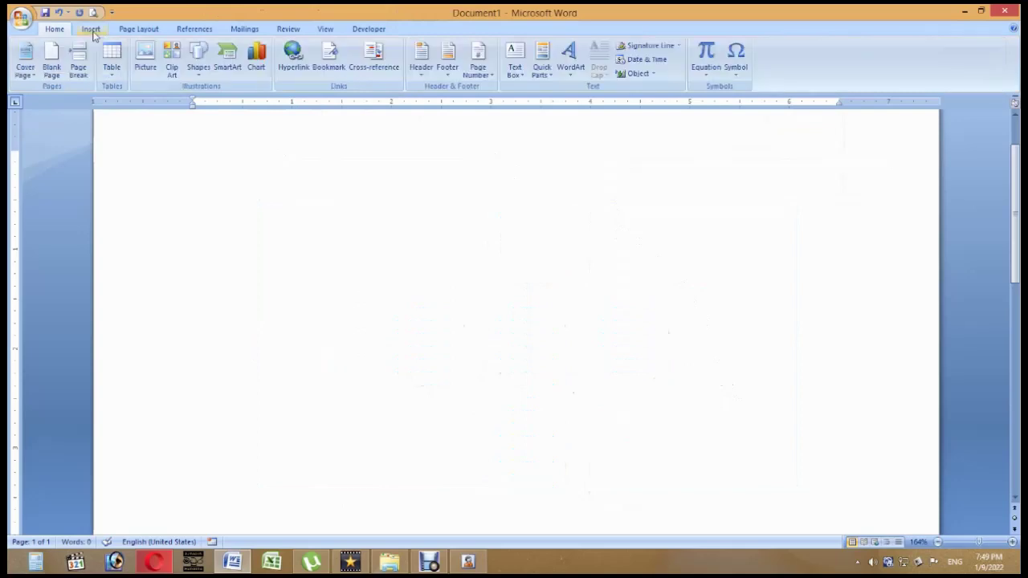
- Insert a Pyramid > Inverted Pyramid SmartArt and apply a Colorful blue, green and orange scheme
click(202, 72)
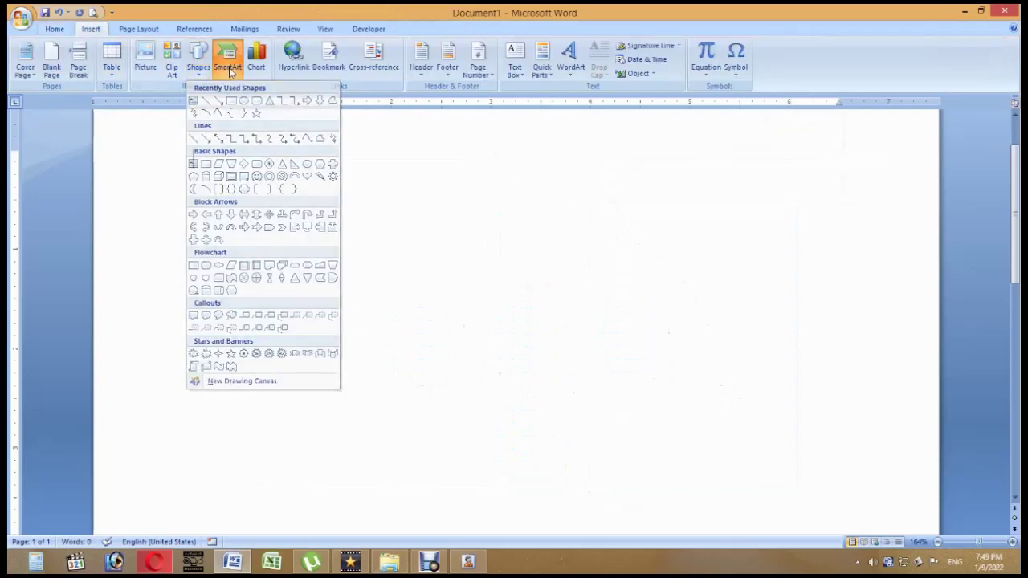
click(228, 70)
click(328, 282)
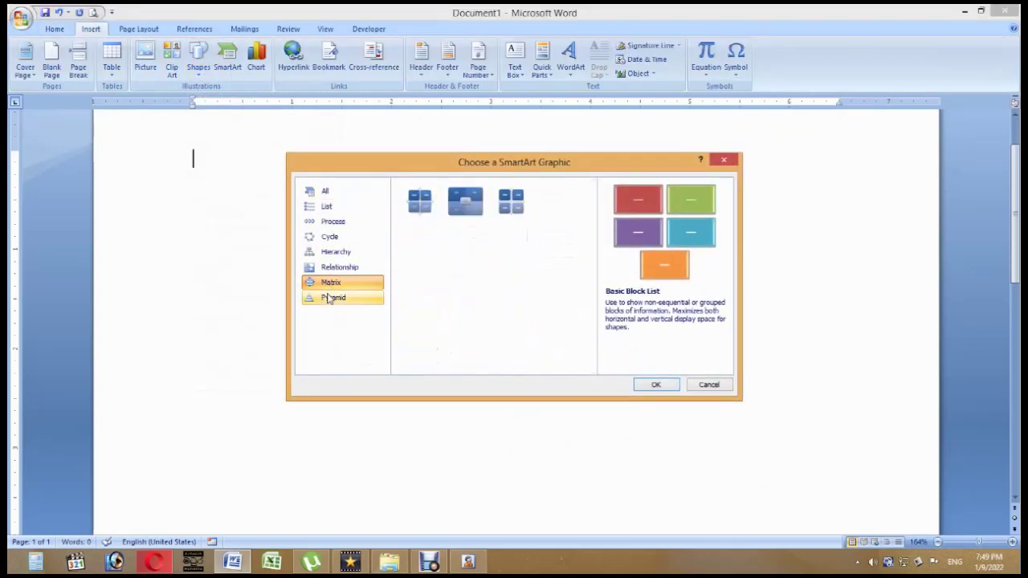
click(329, 298)
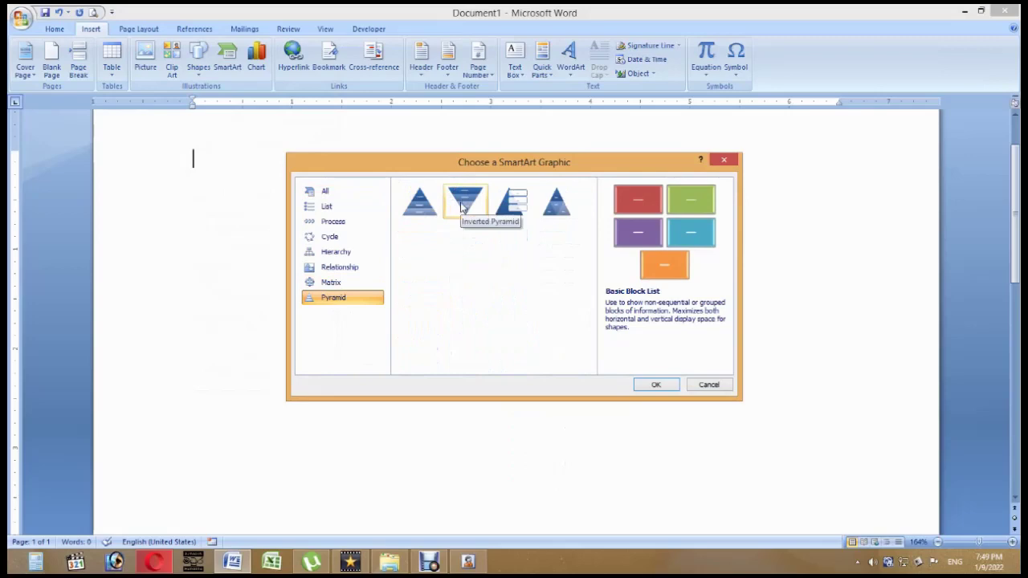
click(464, 203)
click(655, 384)
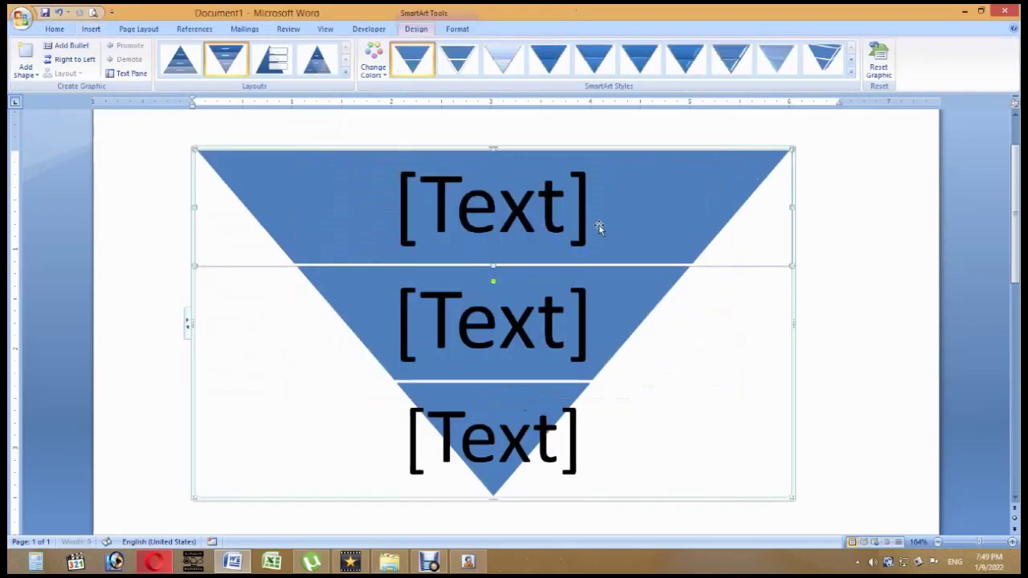
click(373, 63)
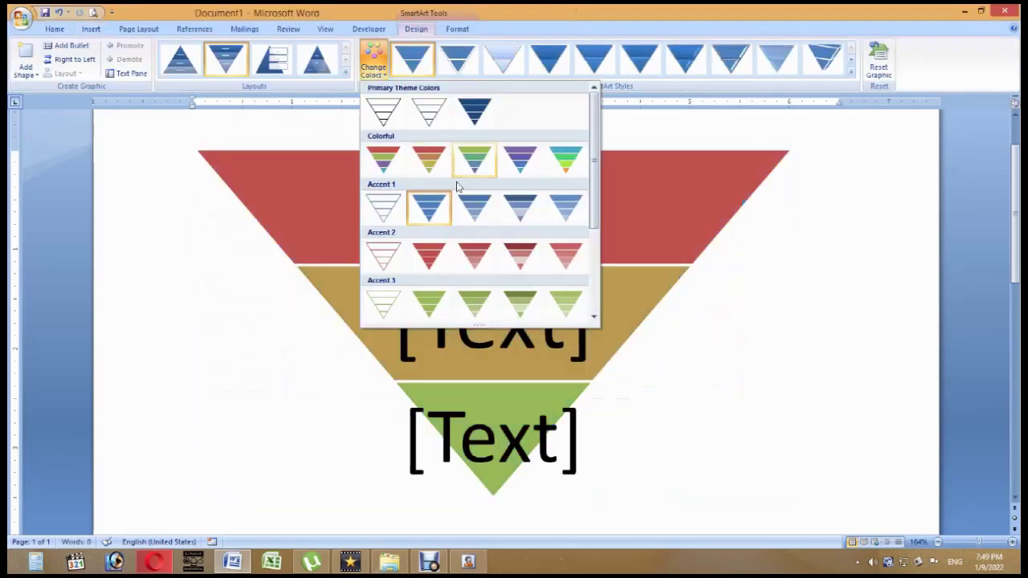
click(555, 164)
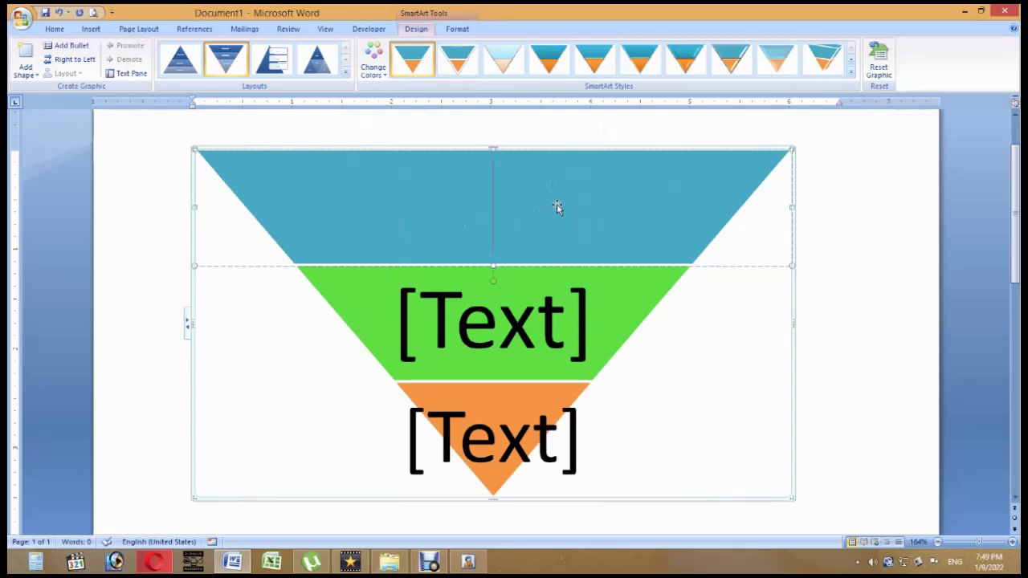
- Label the funnel's three tiers Alpha, Bravo and C
text(A)
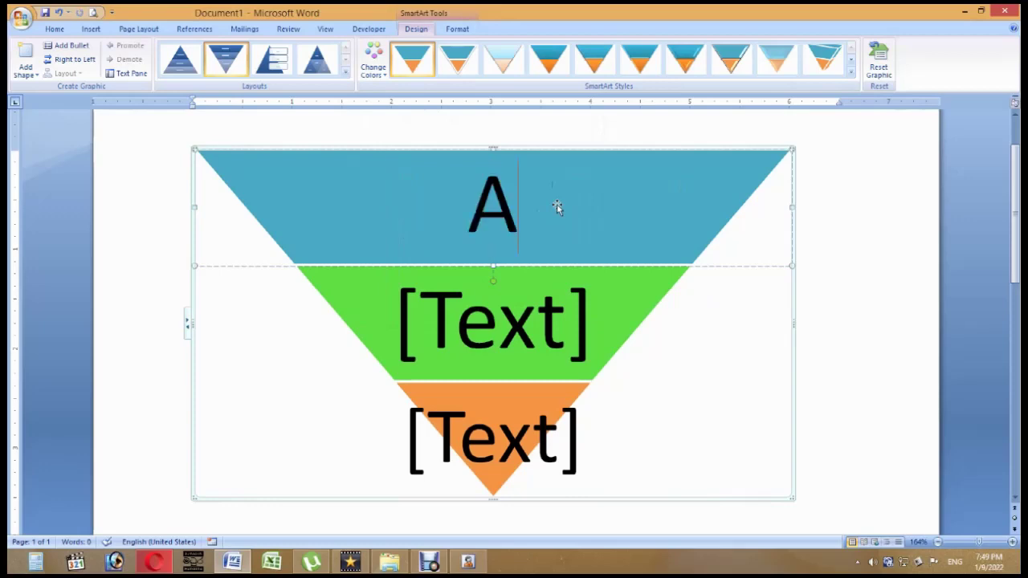
text(PI)
key(BackSpace)
key(BackSpace)
text(p)
key(BackSpace)
text(lpha)
click(564, 319)
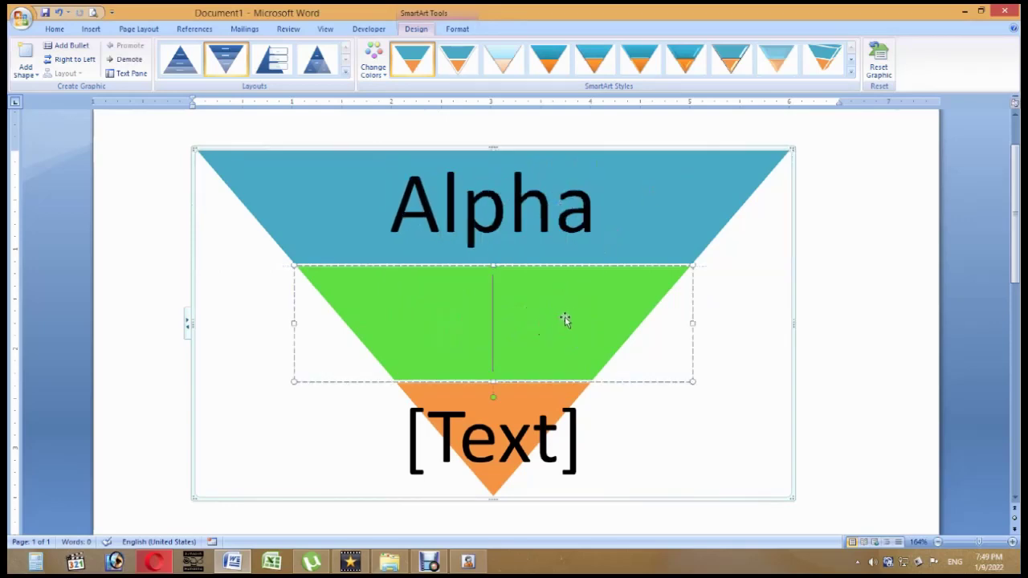
text(Vr)
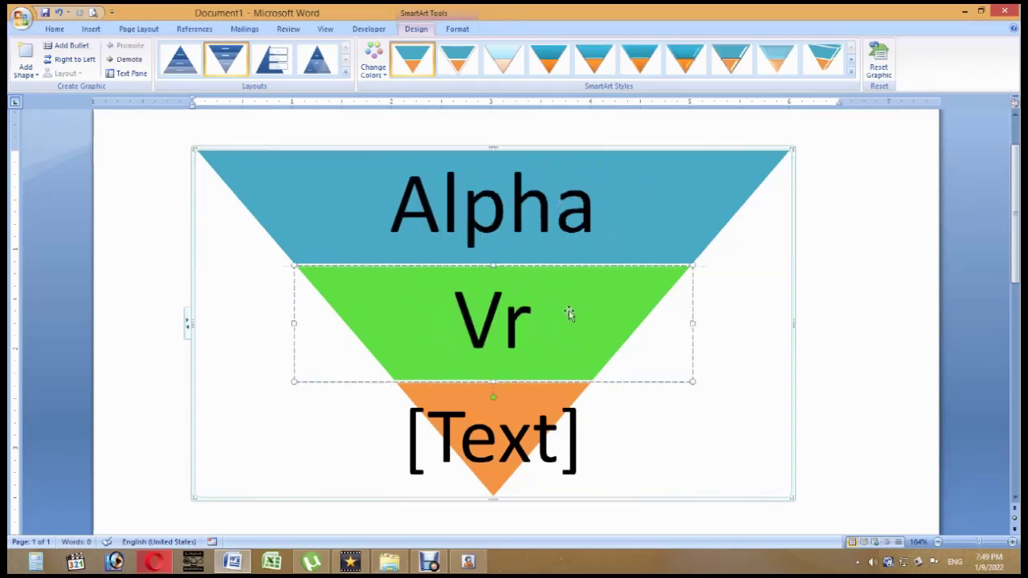
key(BackSpace)
key(BackSpace)
text(Bravo)
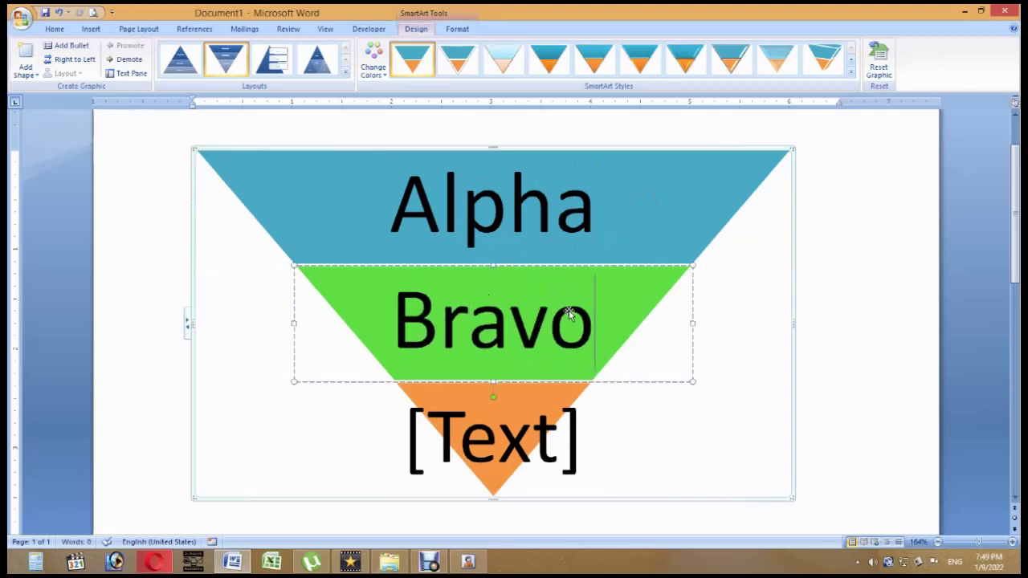
click(550, 435)
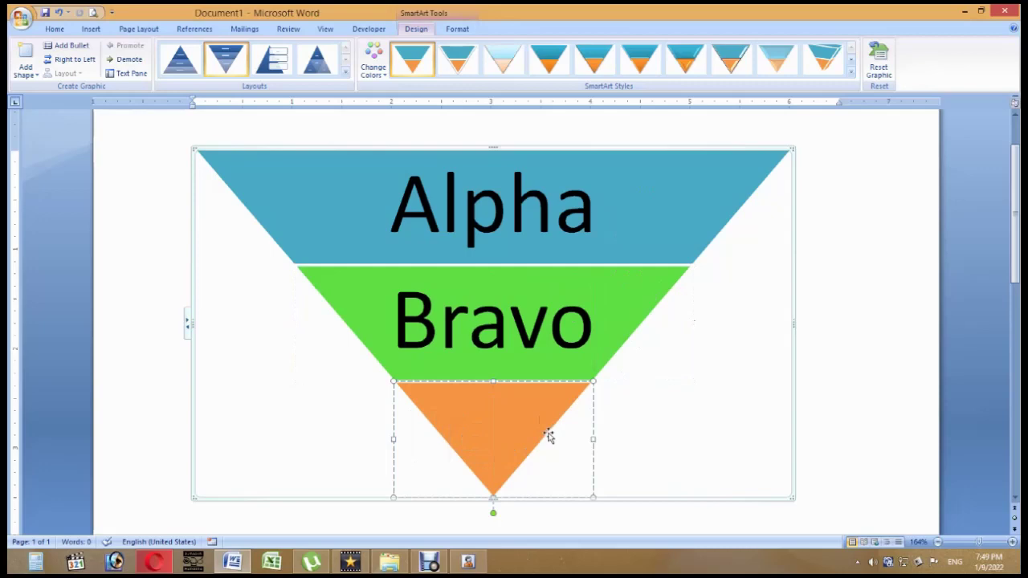
text(C)
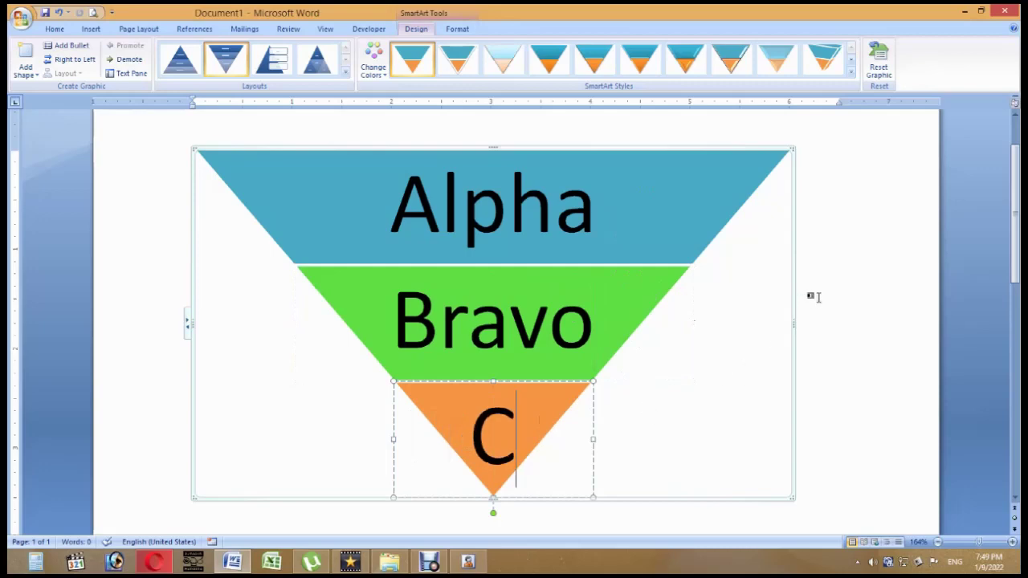
- Set the whole funnel graphic behind text, then select and delete it
click(814, 297)
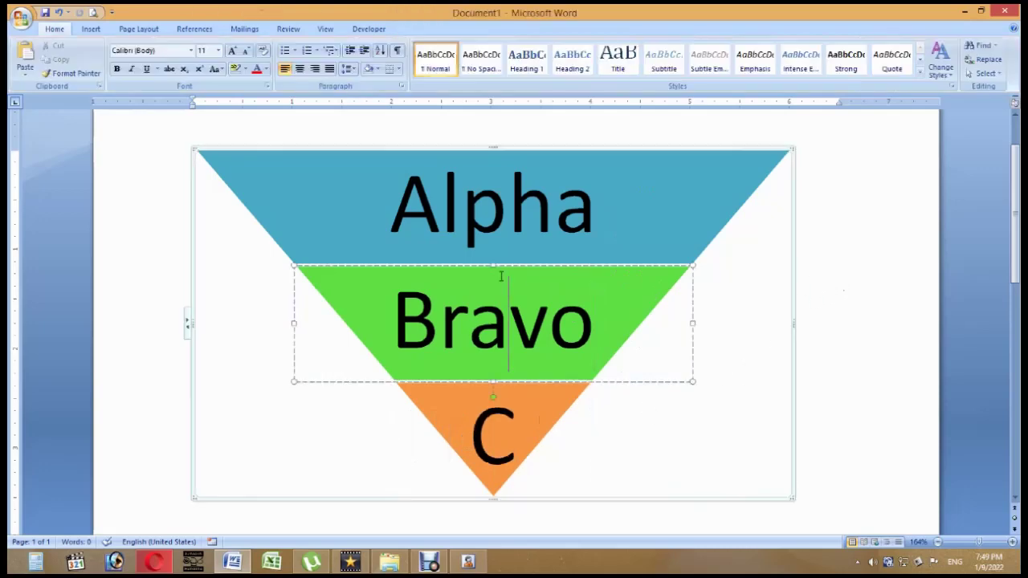
click(501, 276)
click(720, 153)
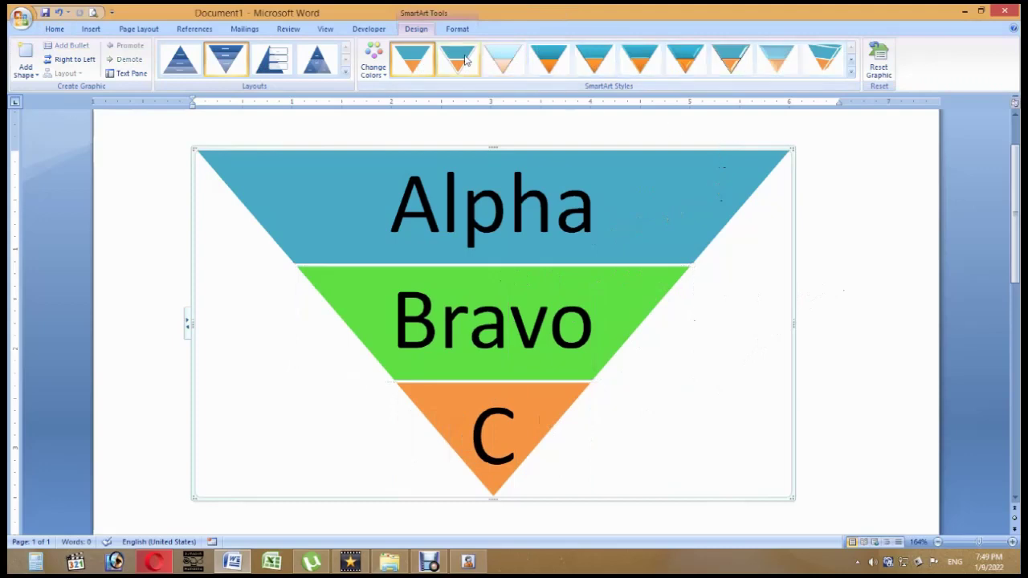
click(458, 29)
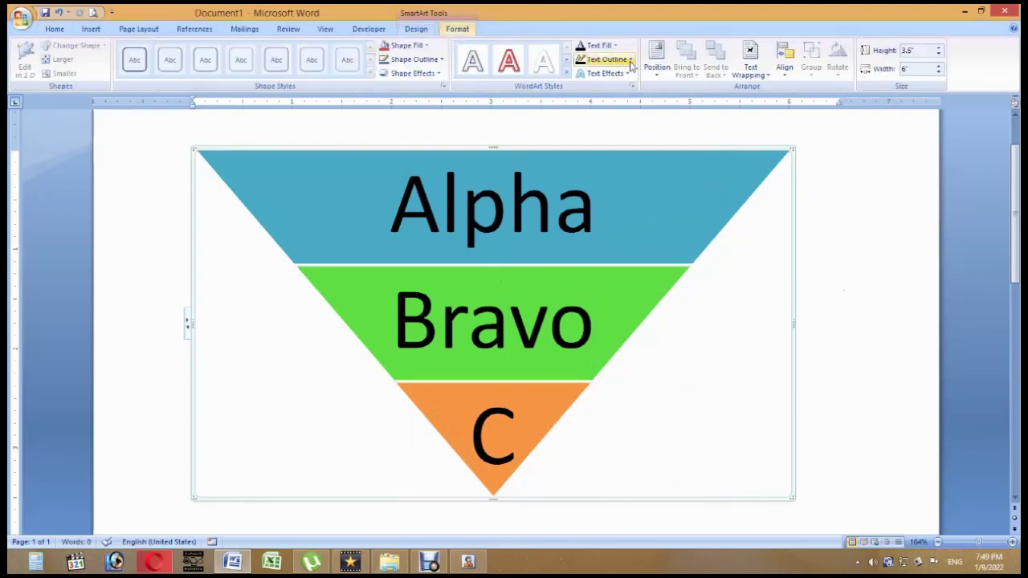
click(749, 70)
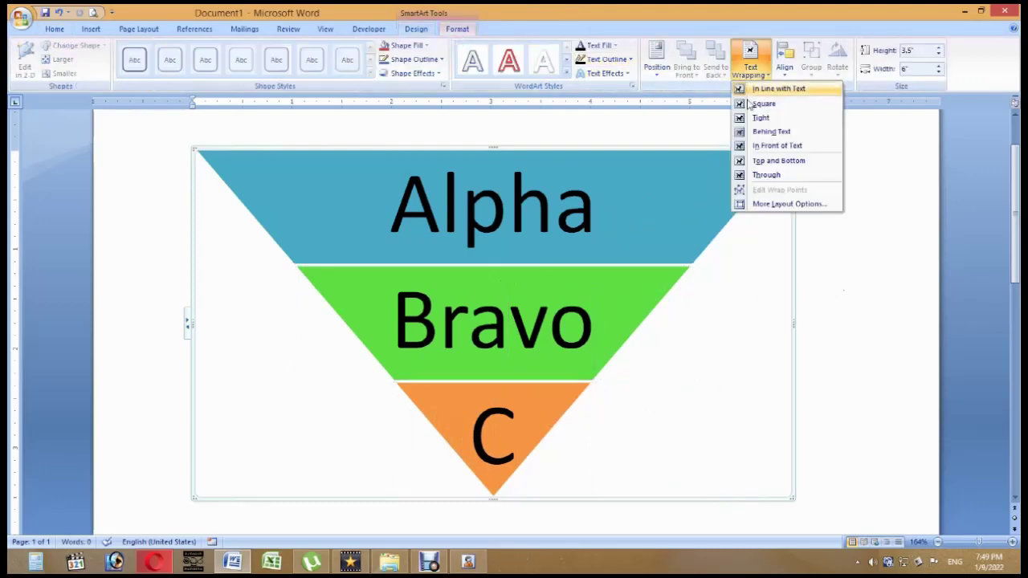
click(759, 130)
click(832, 191)
click(776, 167)
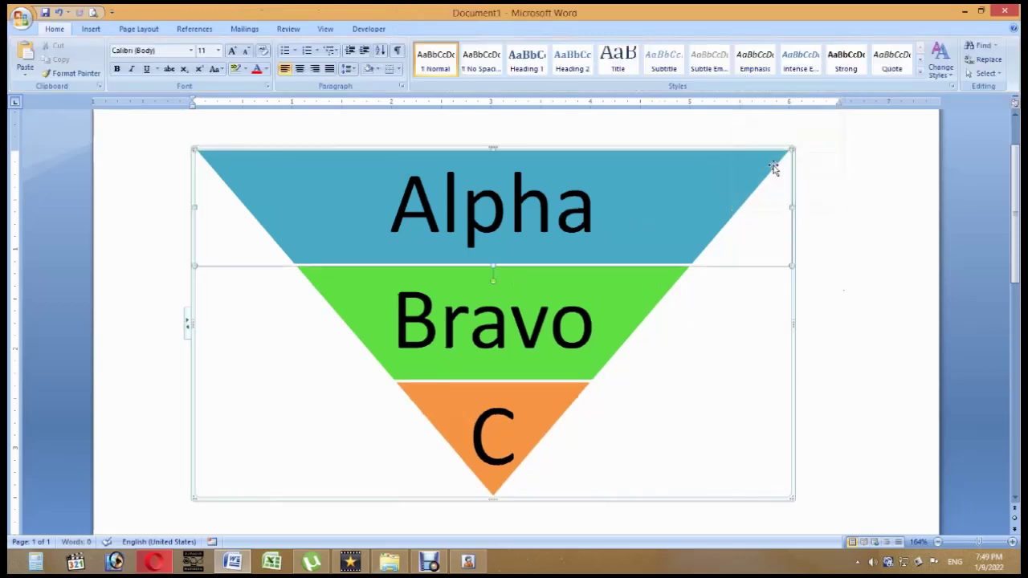
key(Delete)
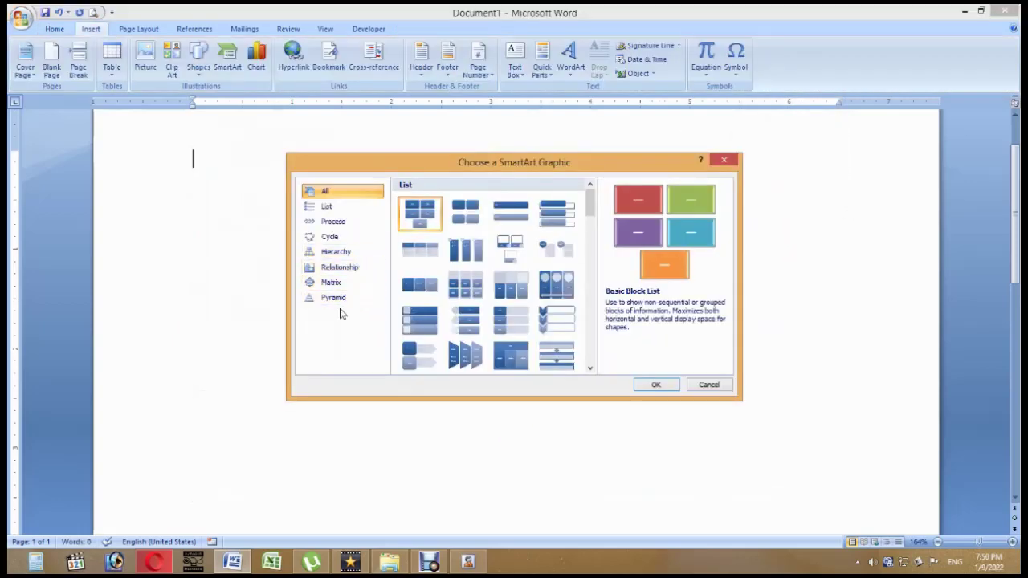
- Insert a Relationship > Gear SmartArt and recolour it with the Colorful purple, teal and green scheme
click(347, 284)
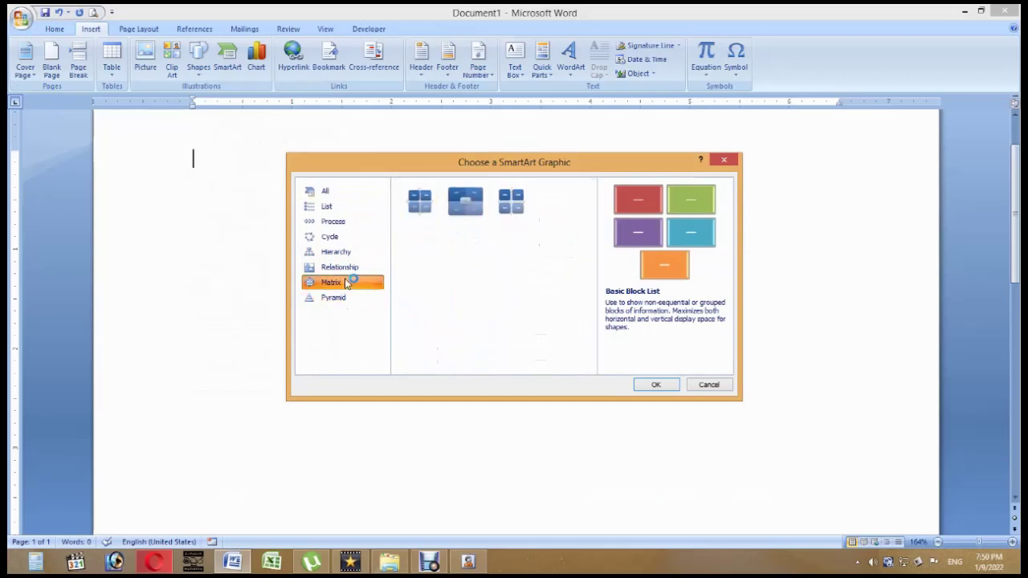
click(351, 268)
click(509, 202)
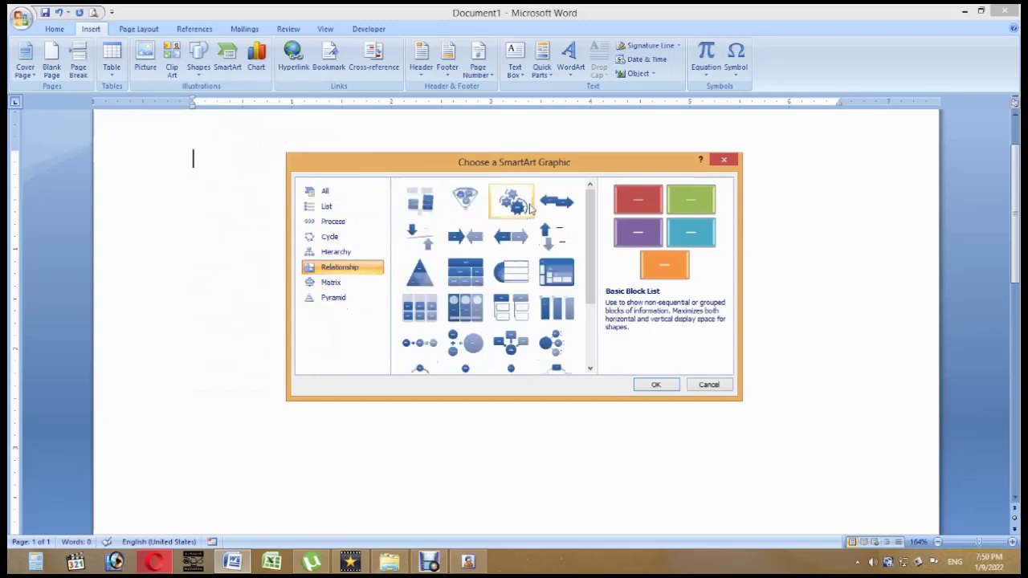
click(658, 385)
click(418, 64)
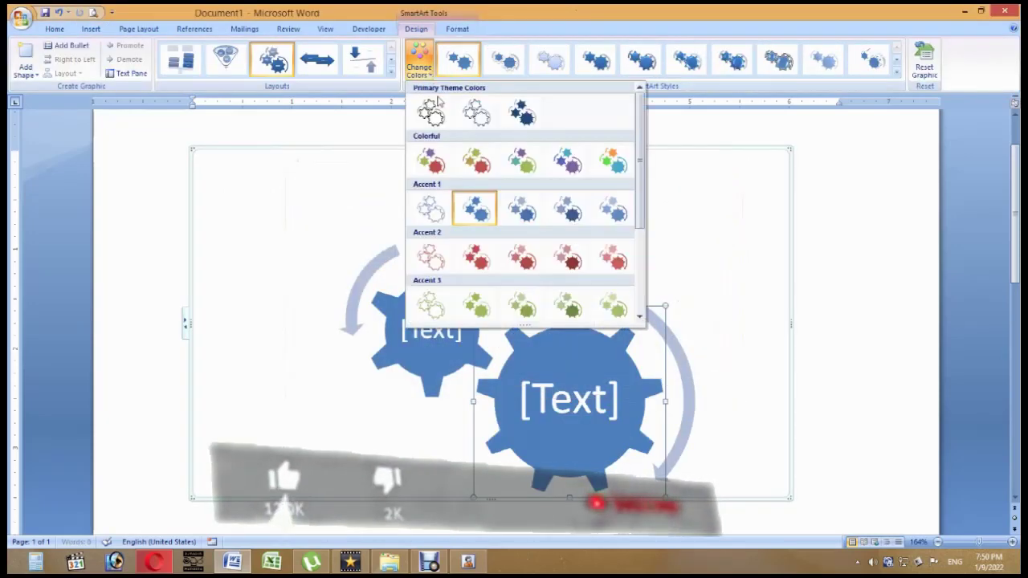
click(507, 167)
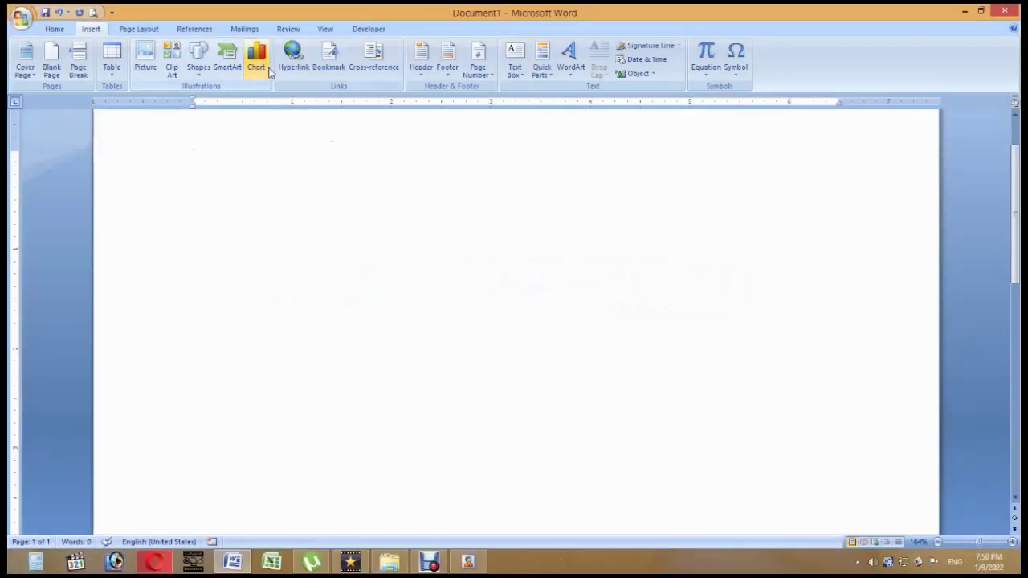
- Insert a Line with Markers chart, with its Series 1–3 sample data opening in Excel
click(257, 57)
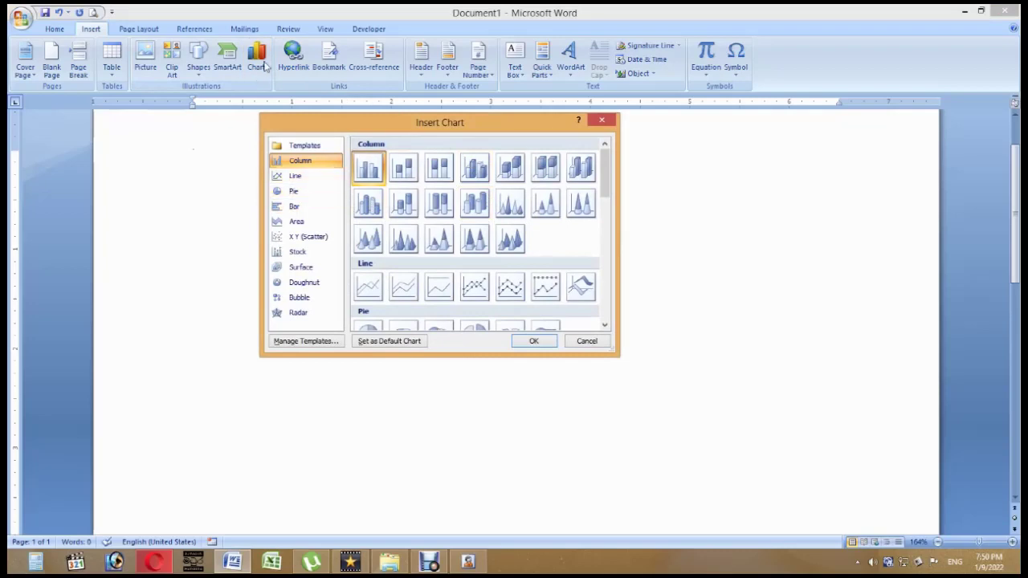
mouse_move(606, 173)
mouse_down()
mouse_move(606, 301)
mouse_move(629, 161)
mouse_up()
drag(610, 163, 609, 185)
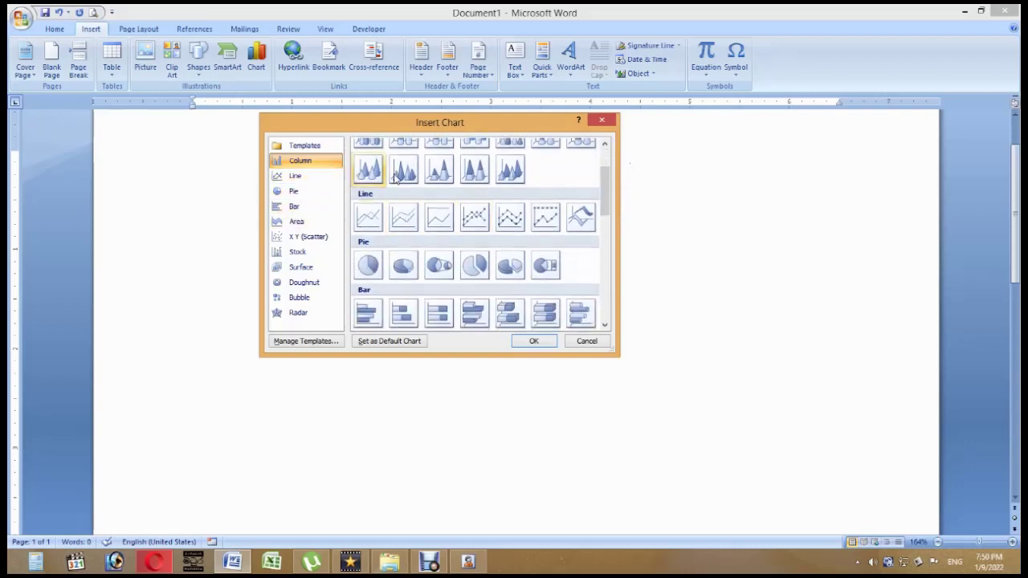
mouse_move(605, 203)
mouse_down()
mouse_move(608, 181)
mouse_move(609, 196)
mouse_up()
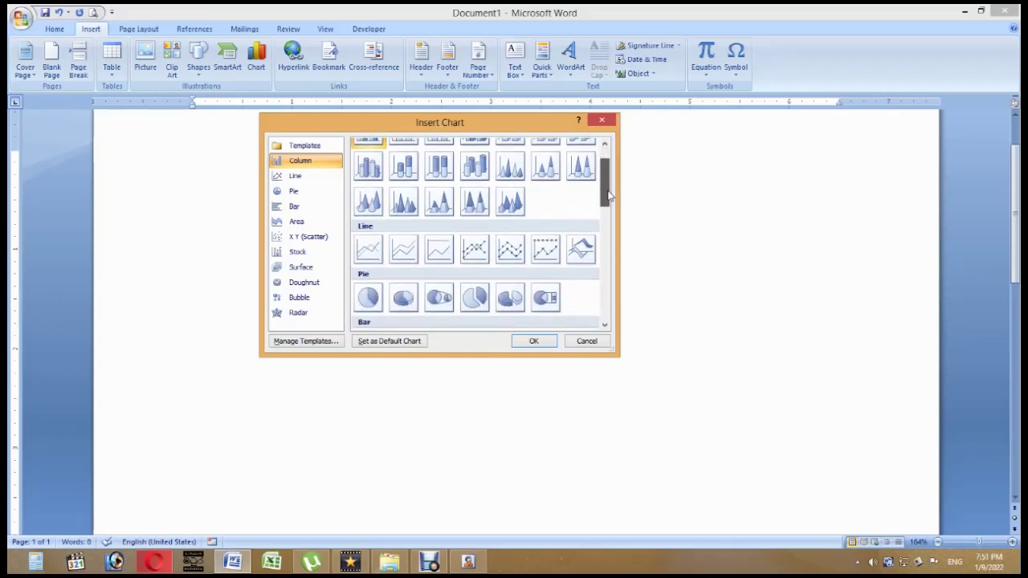
click(475, 249)
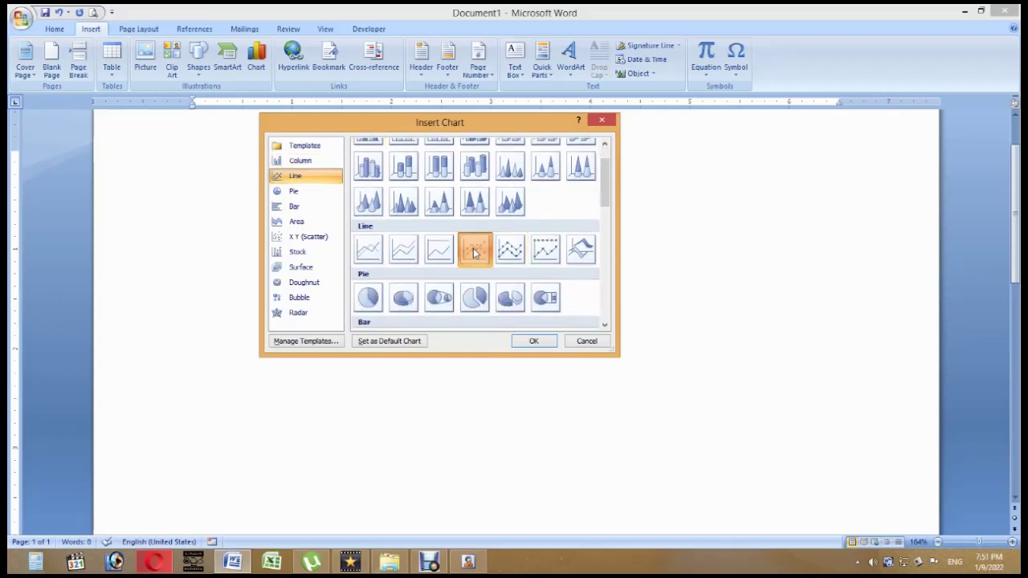
click(535, 340)
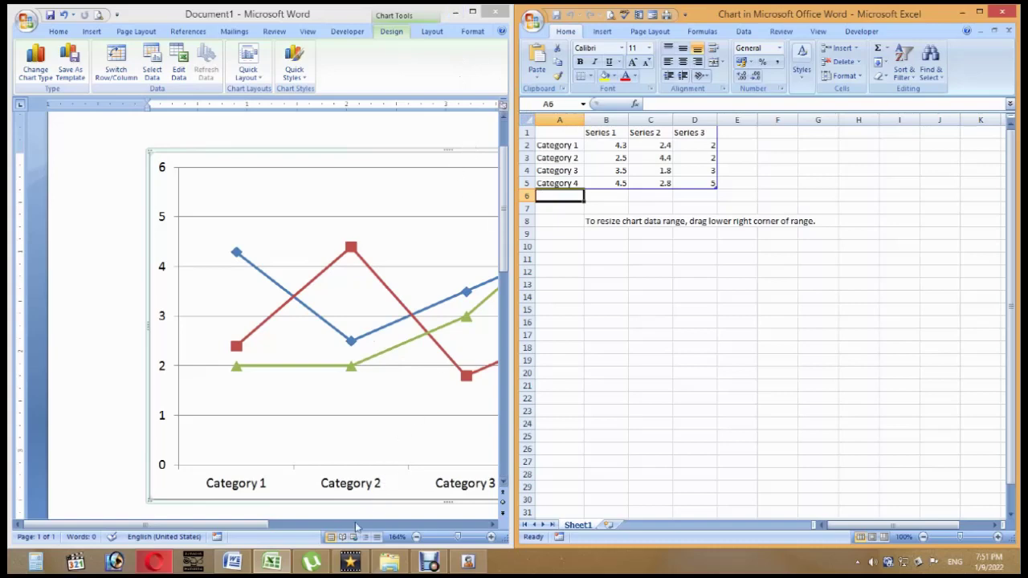
- Zoom the data sheet to about 190% and rename the categories Car, Van, Bus and Bike
drag(255, 525, 305, 525)
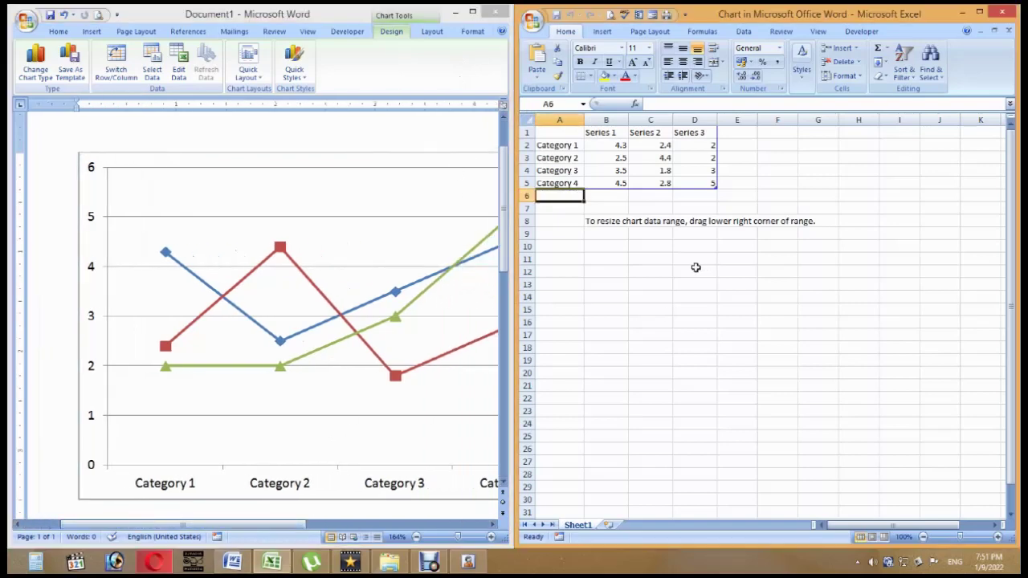
click(696, 327)
drag(959, 536, 968, 536)
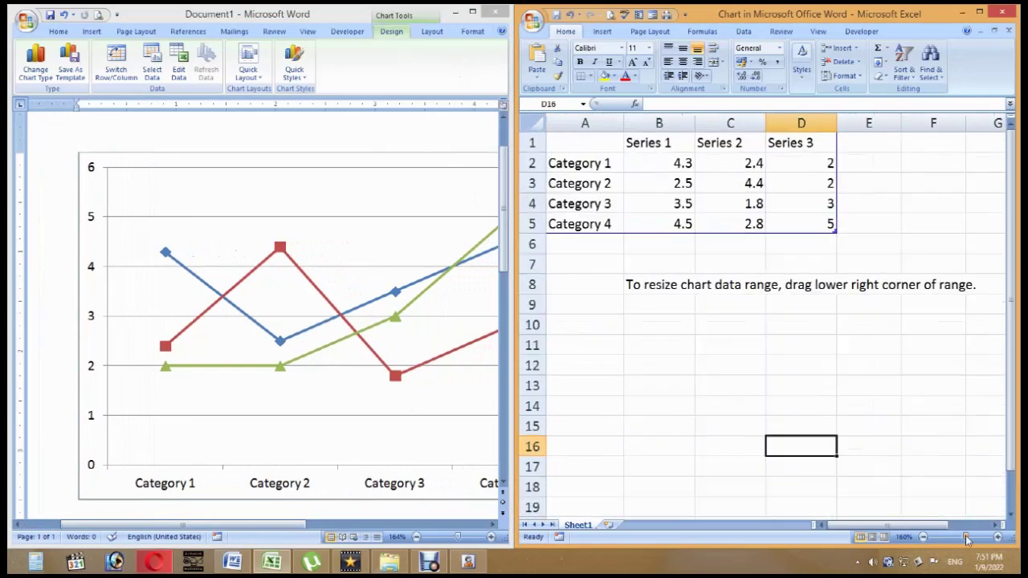
click(741, 389)
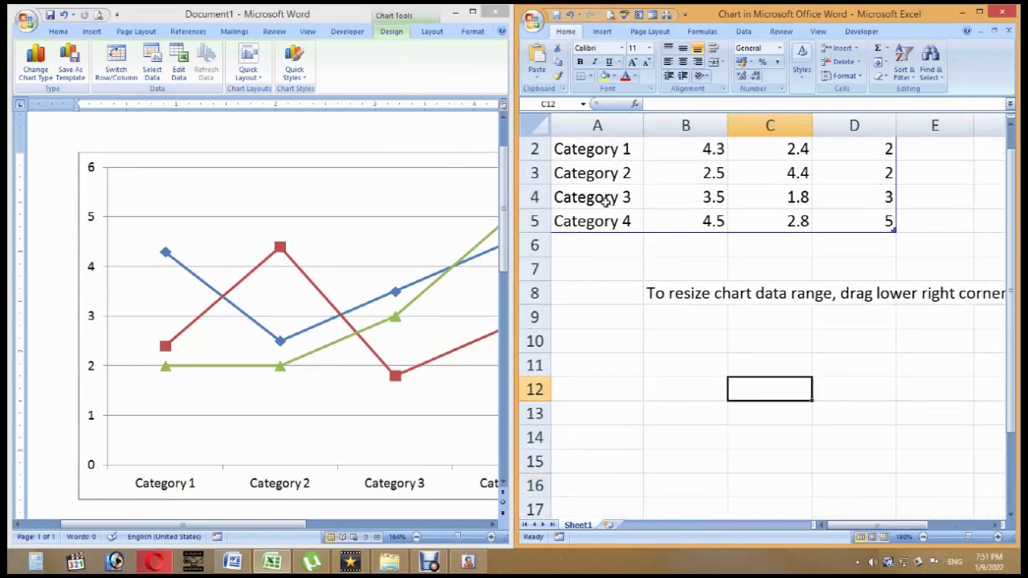
click(609, 154)
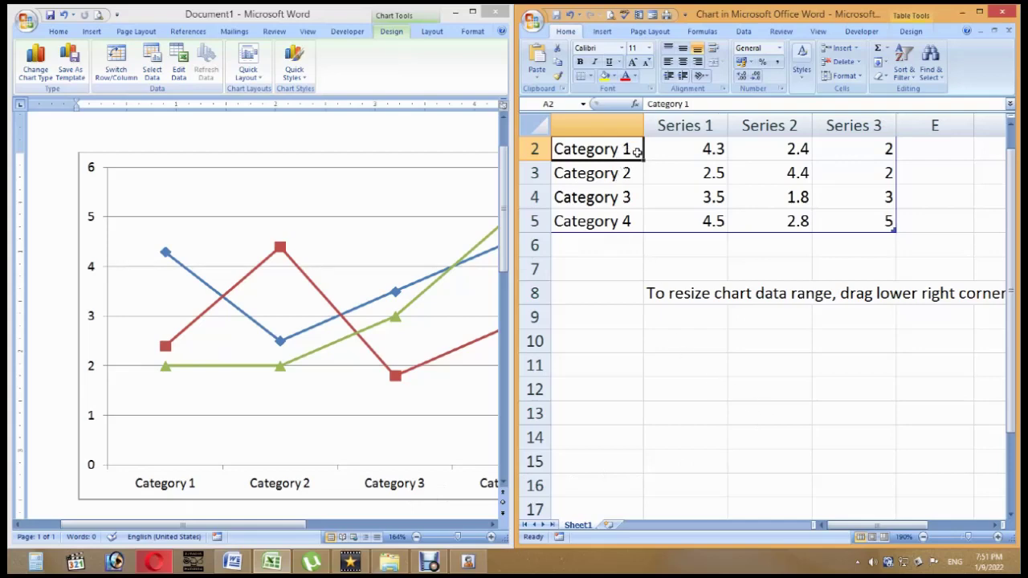
text(Car)
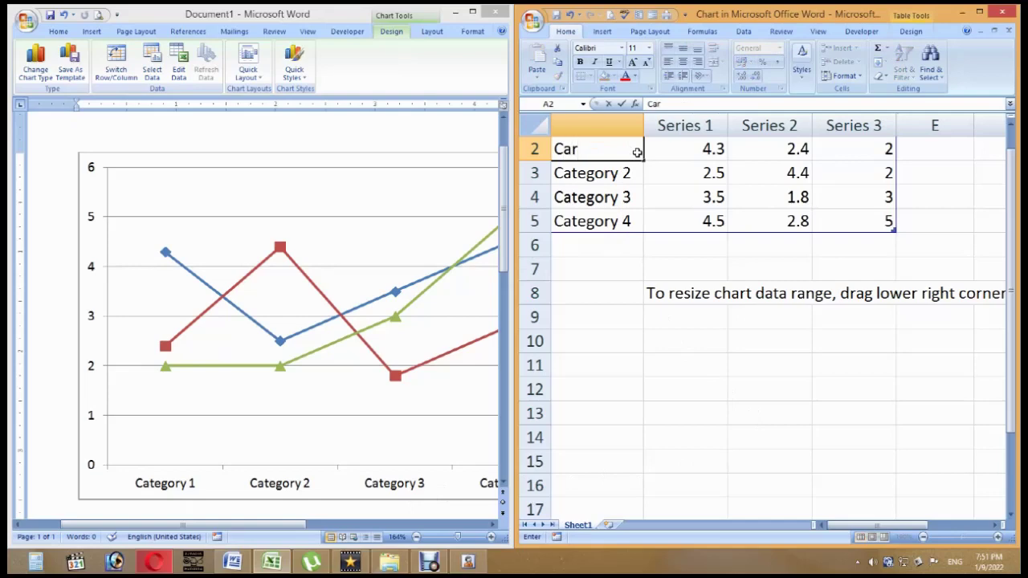
click(630, 176)
text(Van)
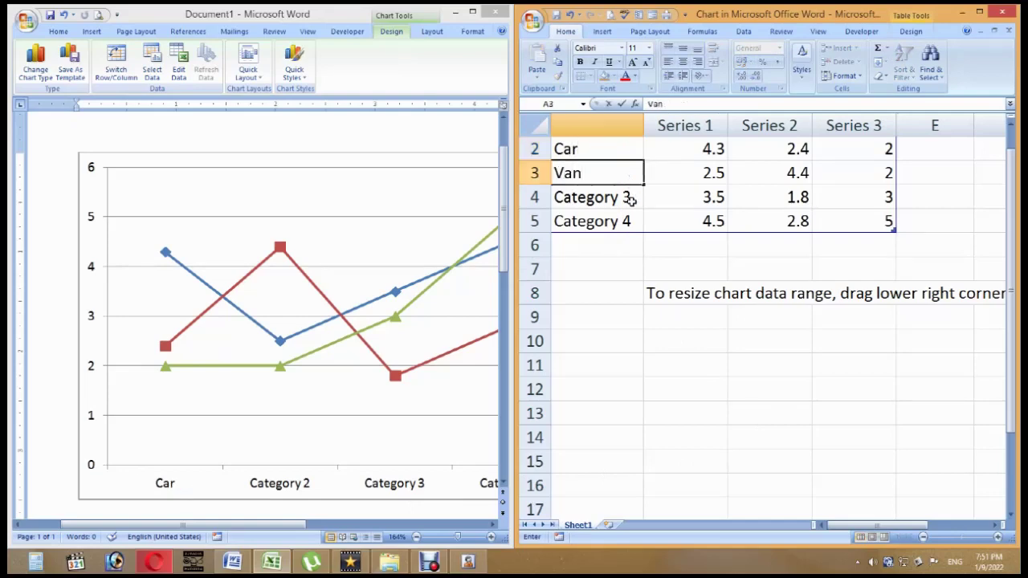
click(631, 200)
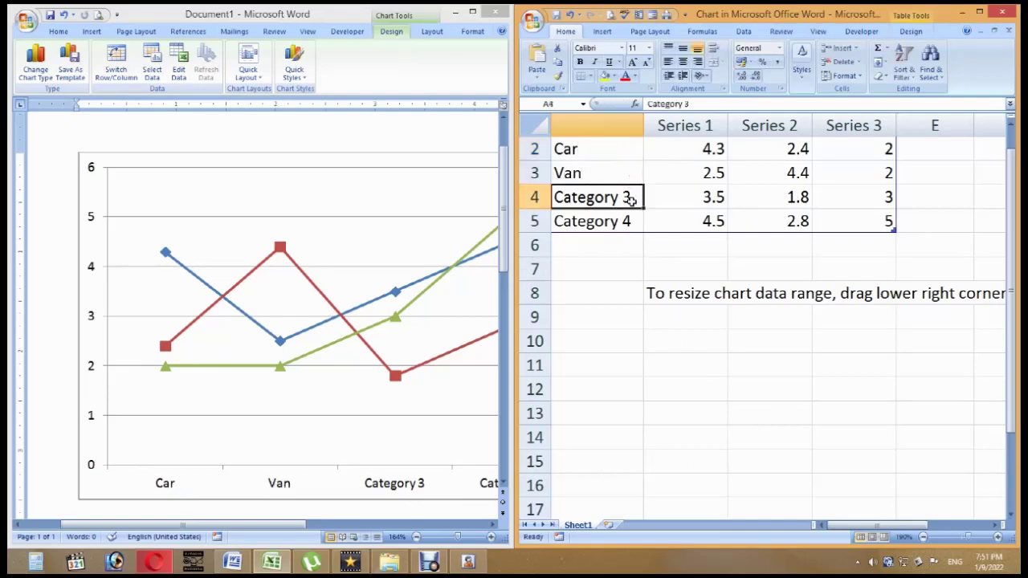
text(Bus)
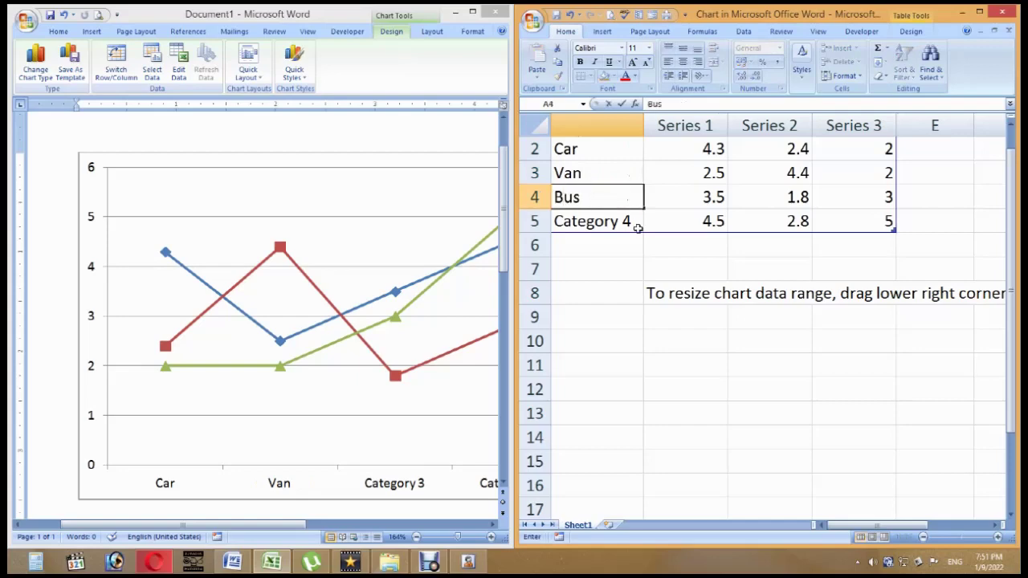
click(624, 226)
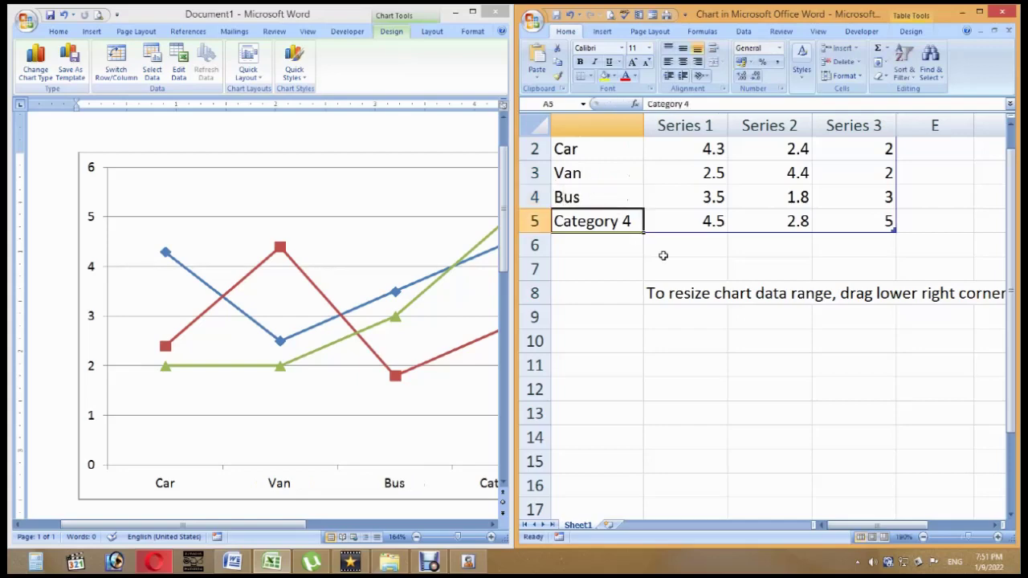
text(Bike)
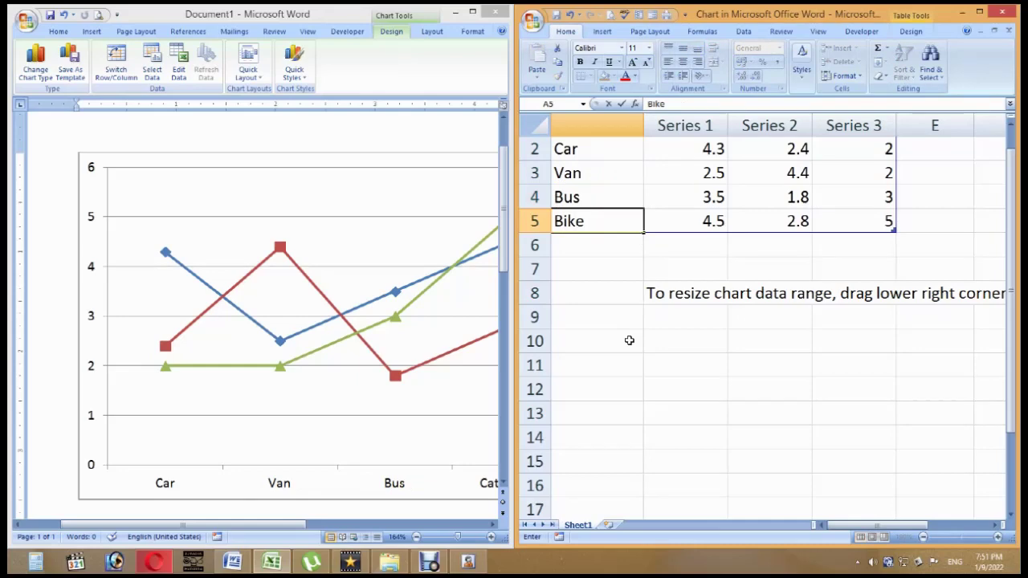
click(629, 340)
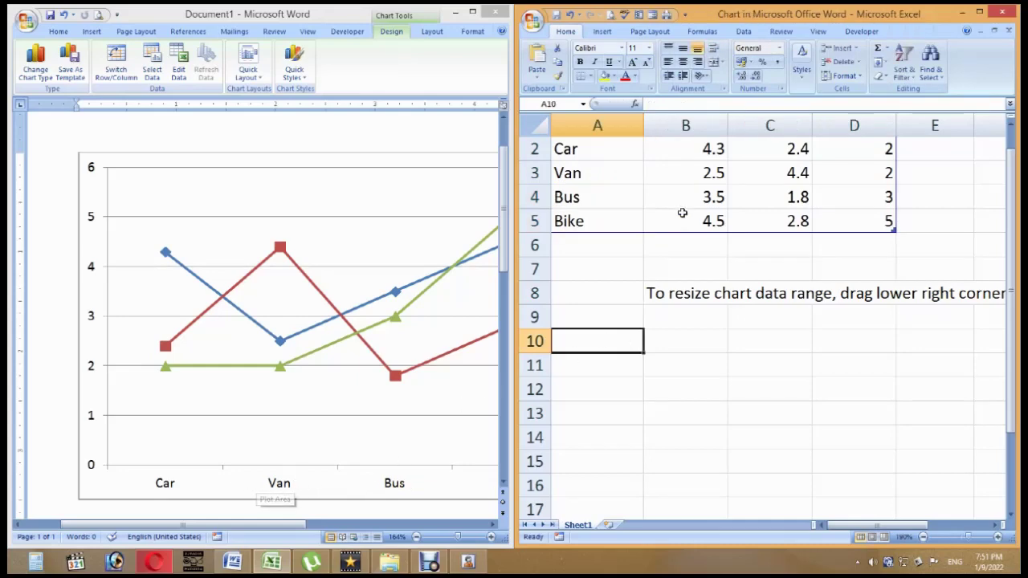
- Enter Series 1 values 5, 7 and 9 for Van, Bus and Bike
click(707, 152)
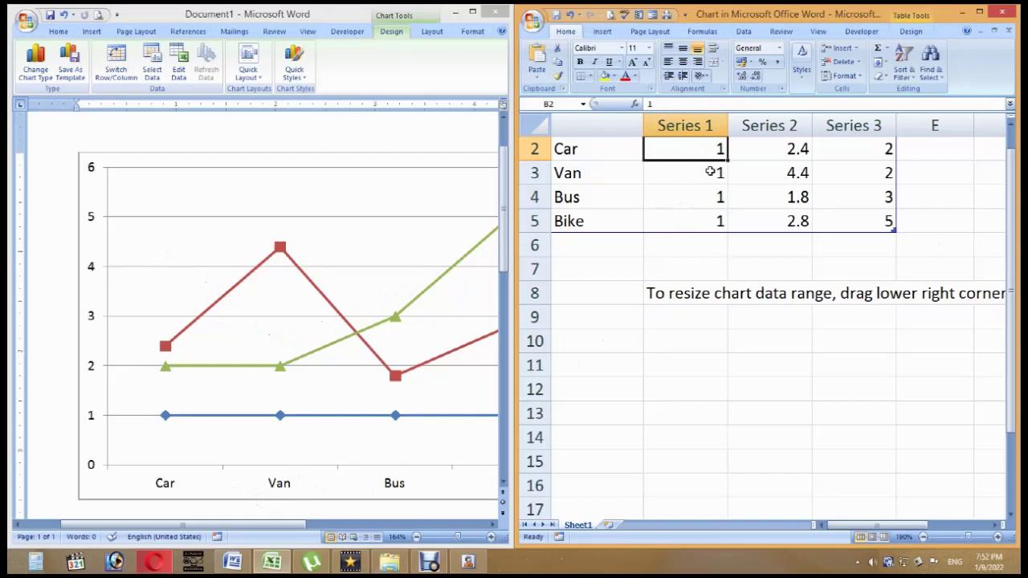
click(712, 180)
text(5)
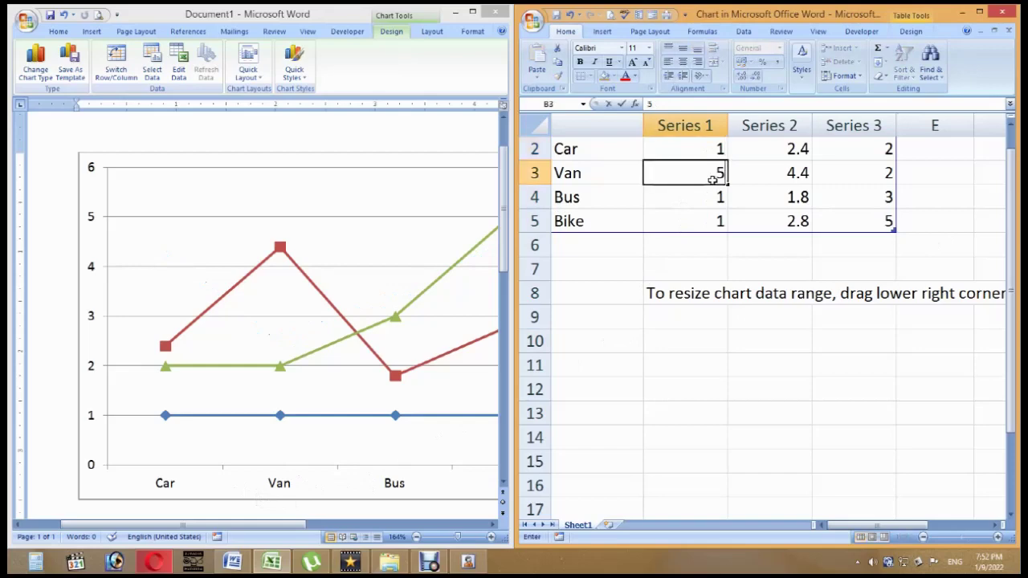
key(Return)
text(7)
key(Return)
text(9)
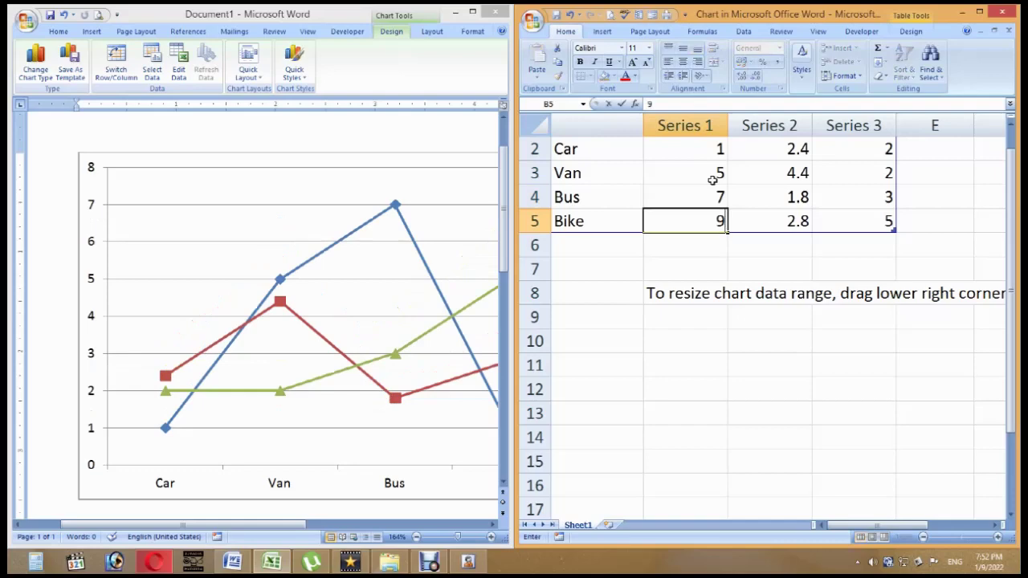
key(Return)
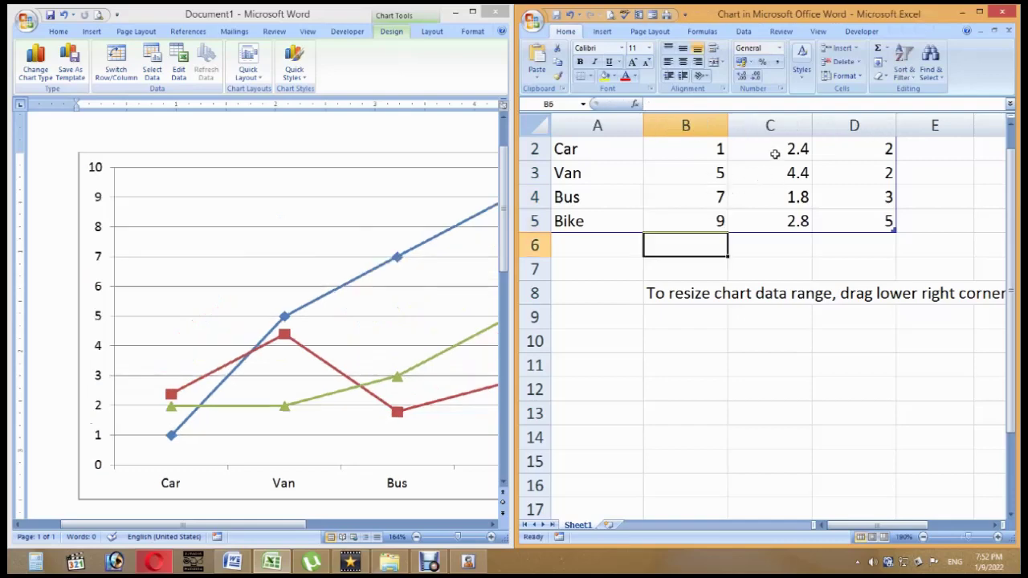
click(773, 154)
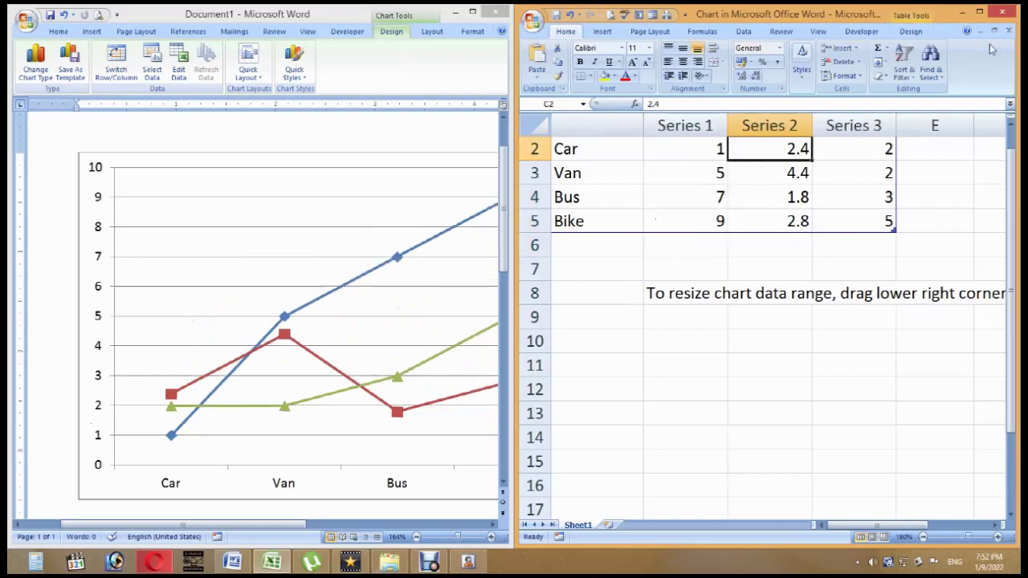
- Close Excel, set the chart behind text, shrink it to 3.19 by 5.55 inches, and delete it
click(1003, 16)
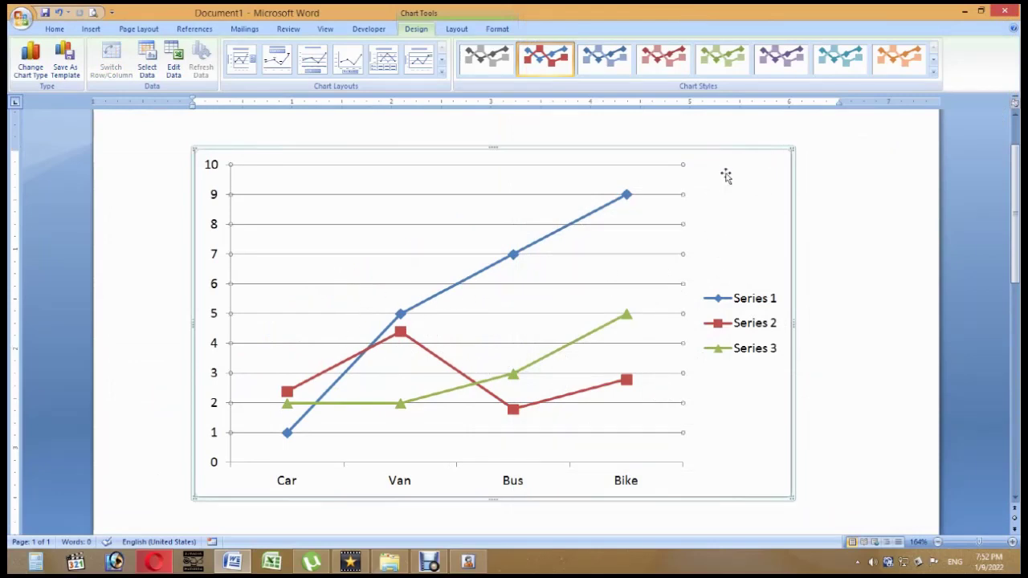
click(499, 29)
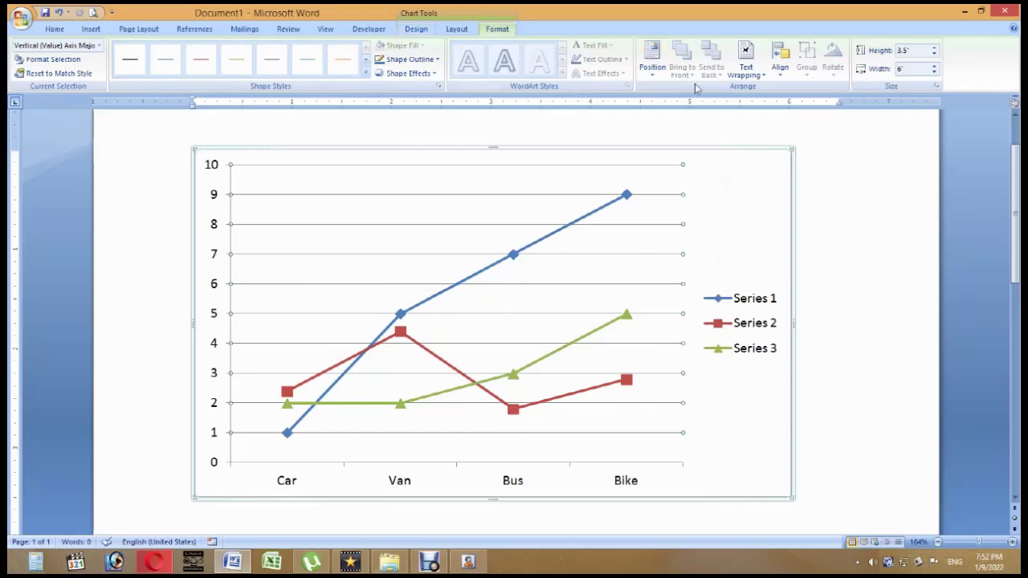
click(746, 60)
click(758, 133)
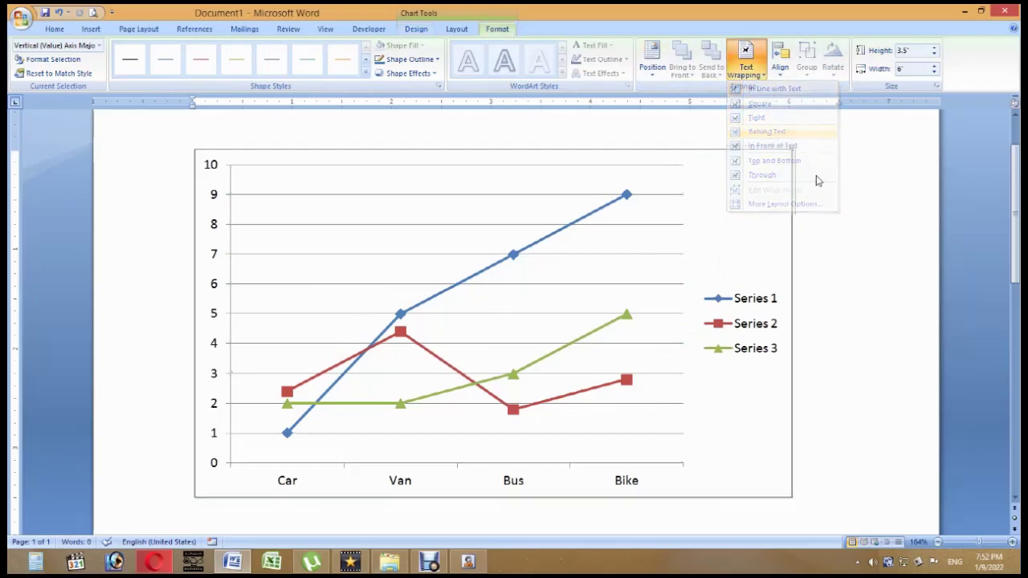
drag(793, 148, 746, 180)
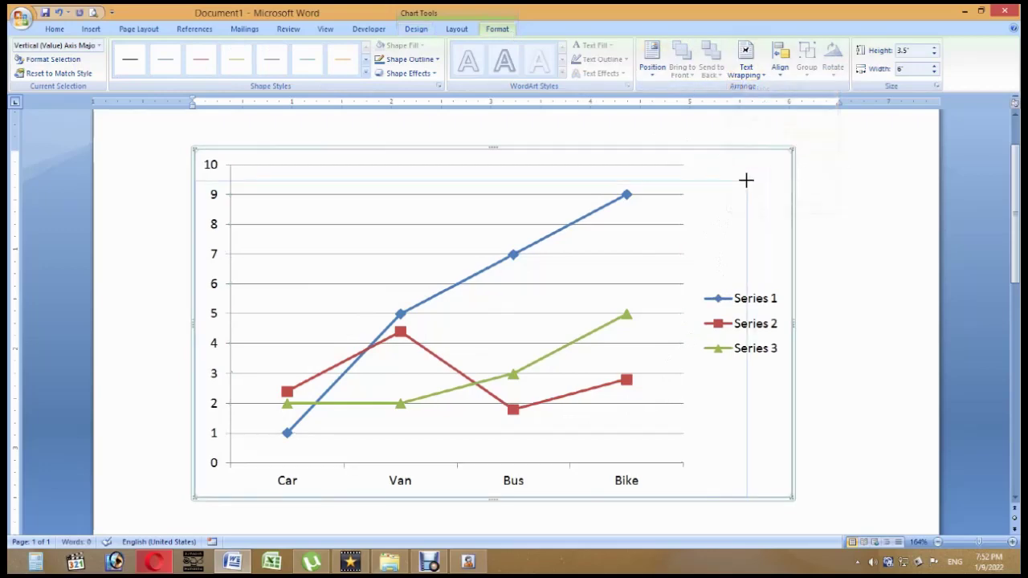
key(Delete)
click(91, 29)
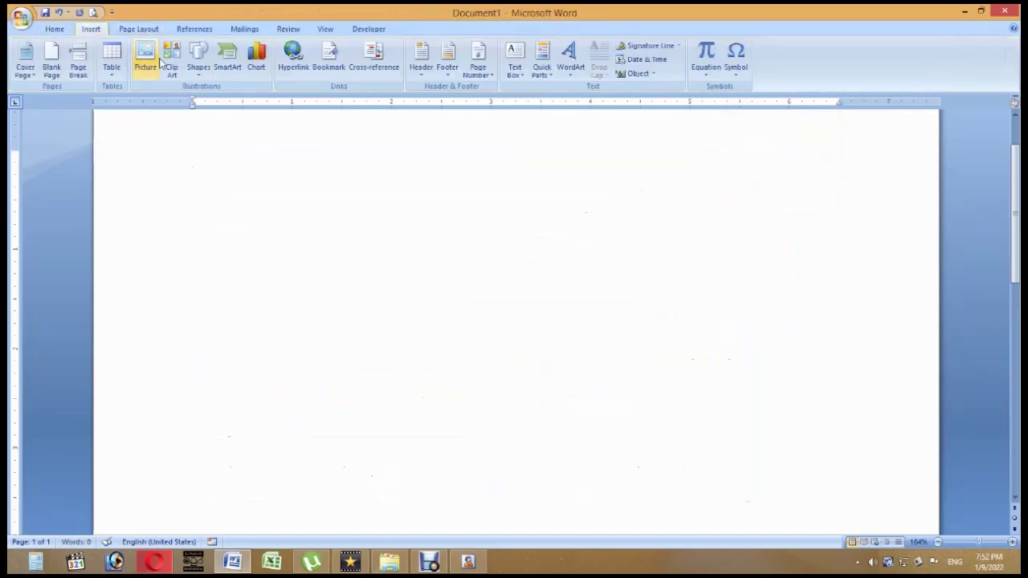
- Insert a Clustered Column chart, close its Excel sample data, and delete the chart
click(256, 56)
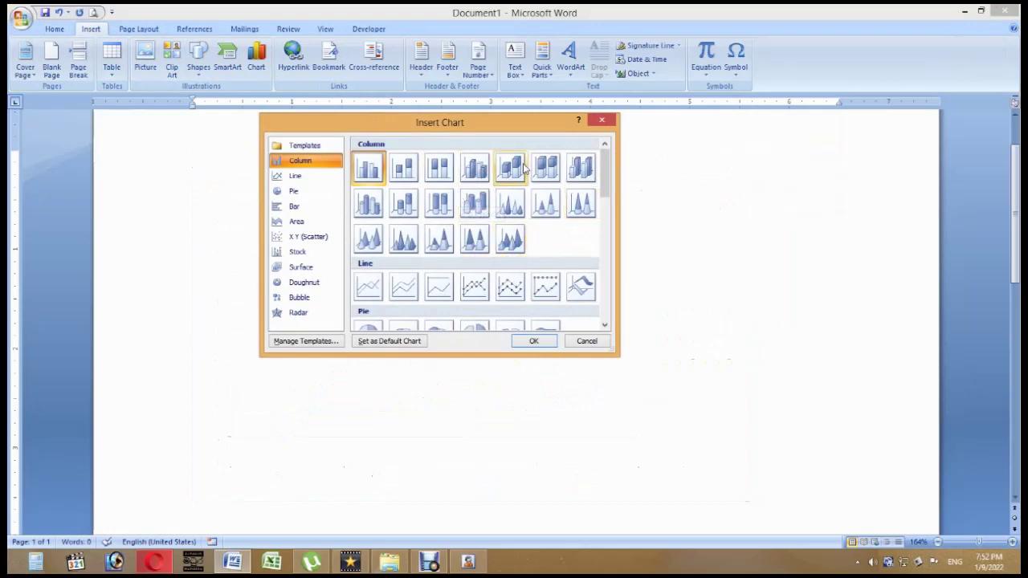
click(367, 175)
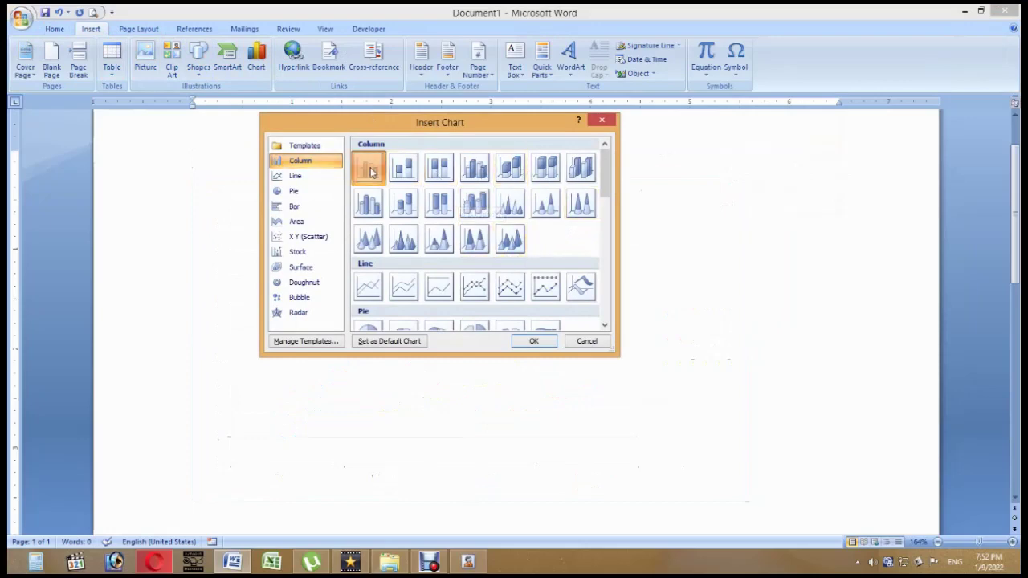
click(537, 343)
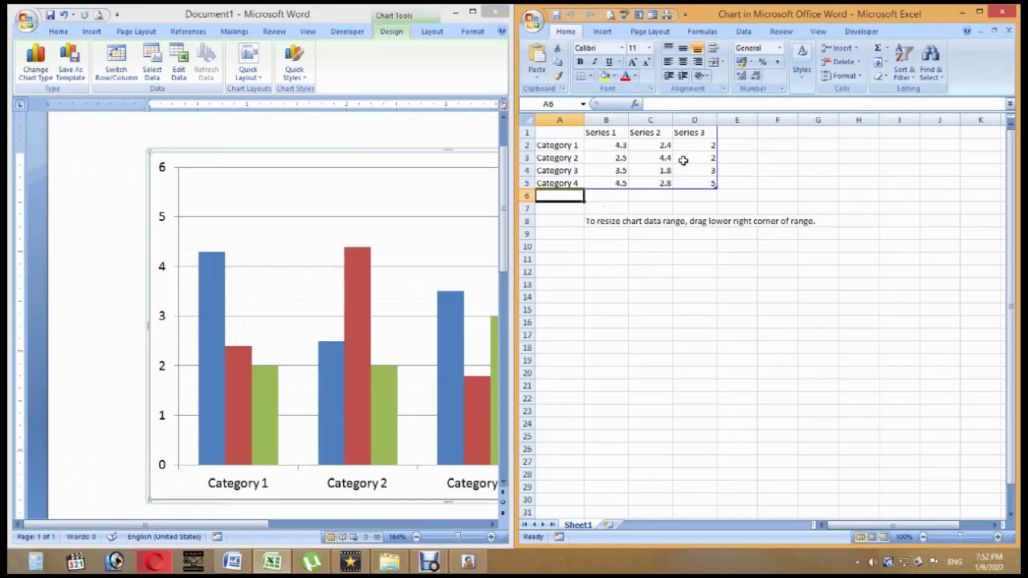
click(269, 165)
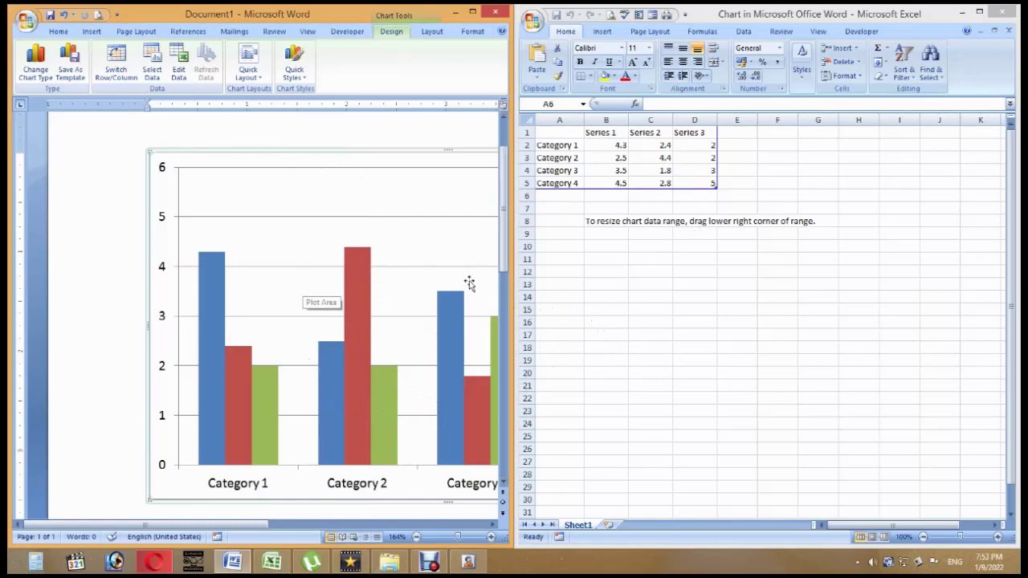
click(1003, 11)
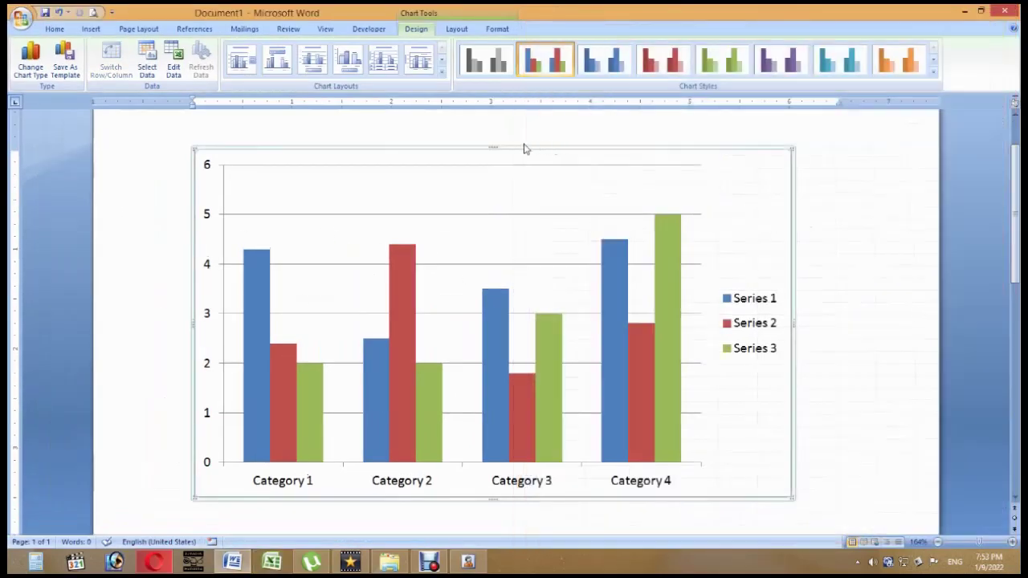
key(Delete)
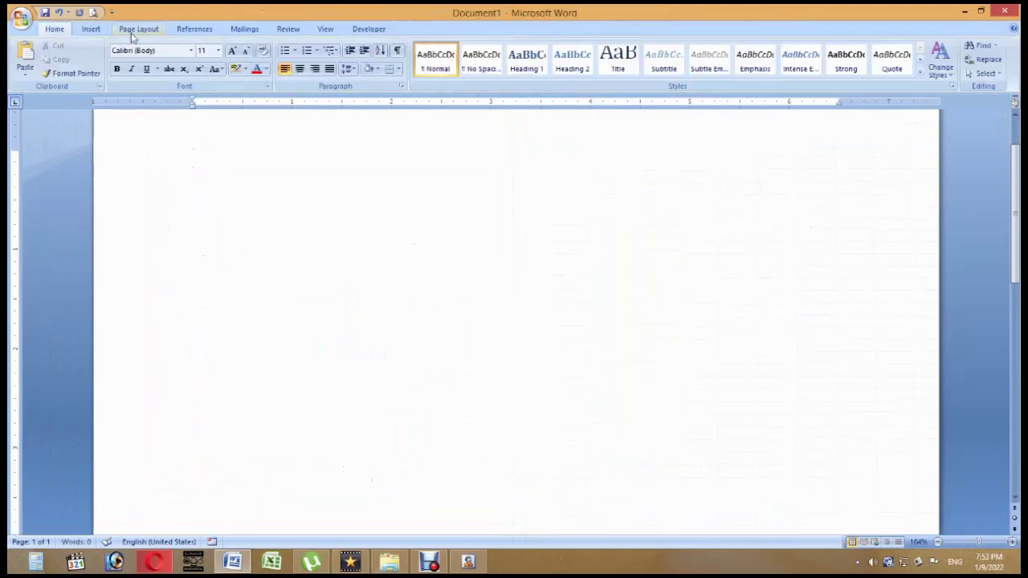
click(91, 30)
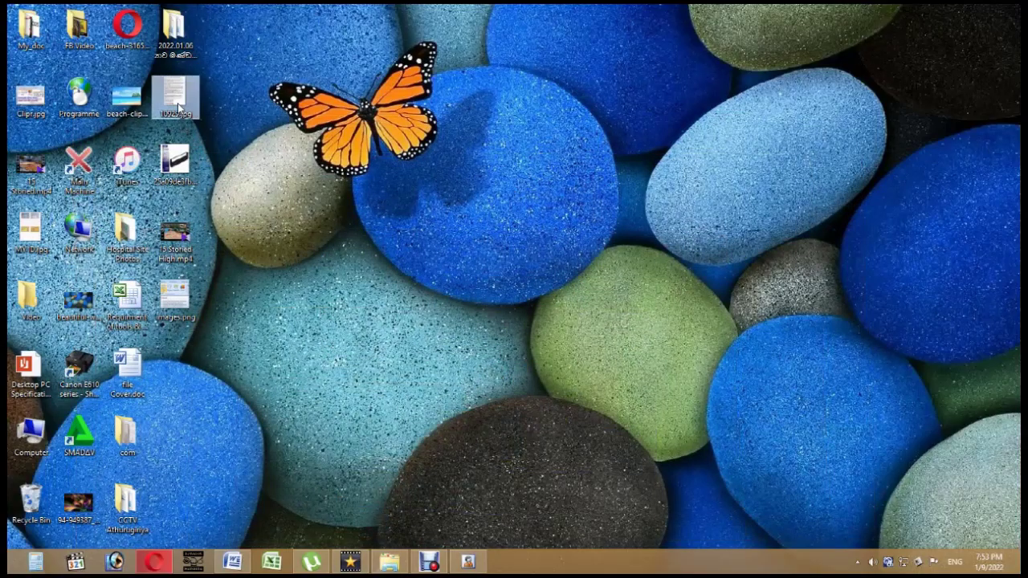
- Preview the desktop image 10929.jpg in Windows Photo Viewer, close it and return to Word
right_click(177, 107)
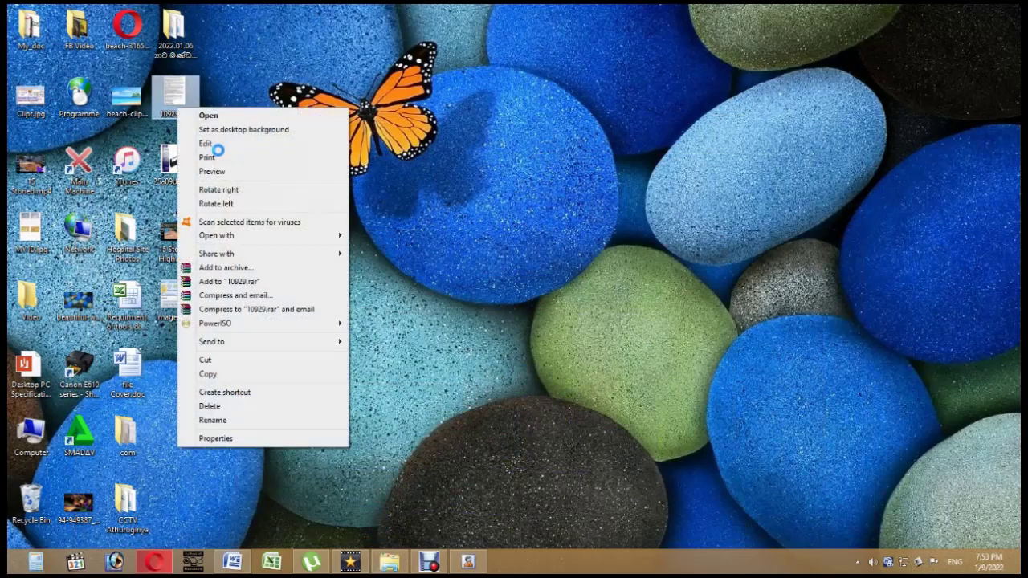
click(217, 171)
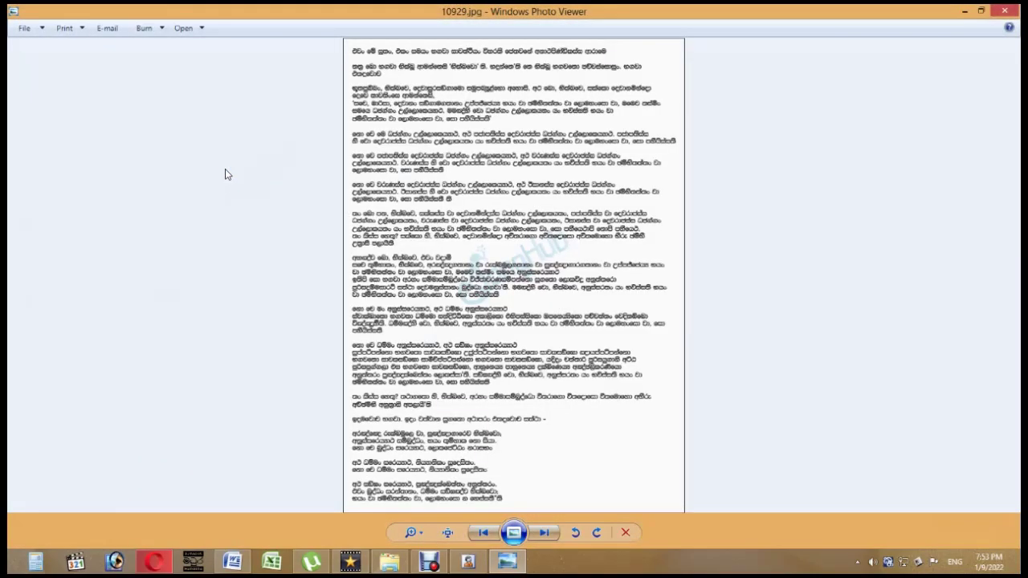
click(1005, 10)
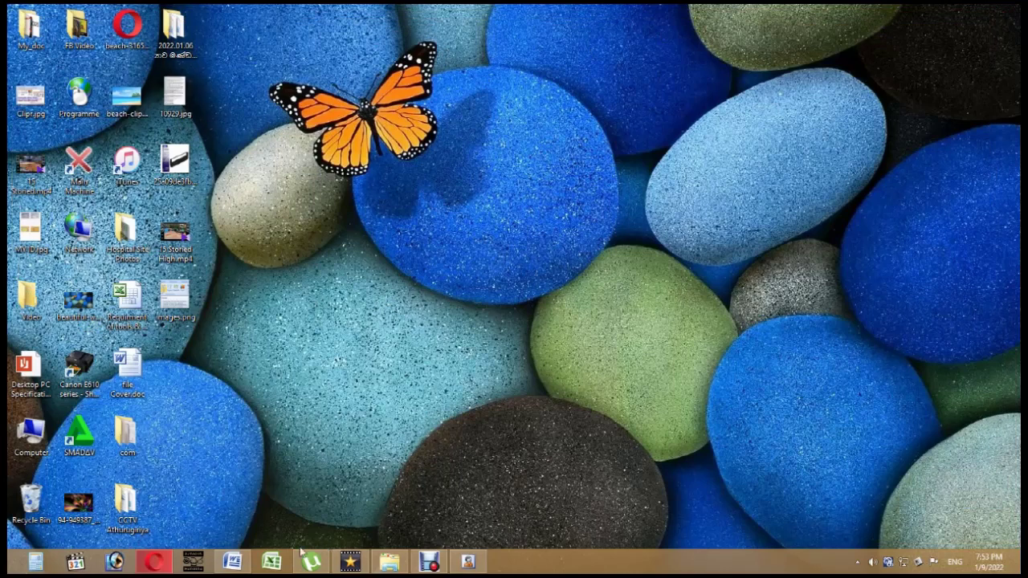
click(233, 562)
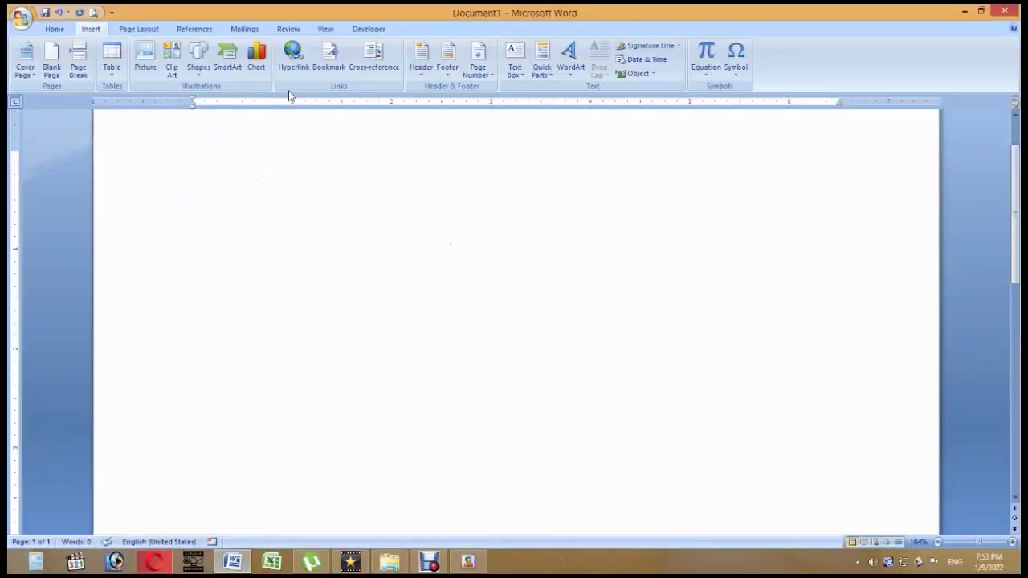
- Start a hyperlink and look through the Place in Document, New Document and E-mail options
click(292, 69)
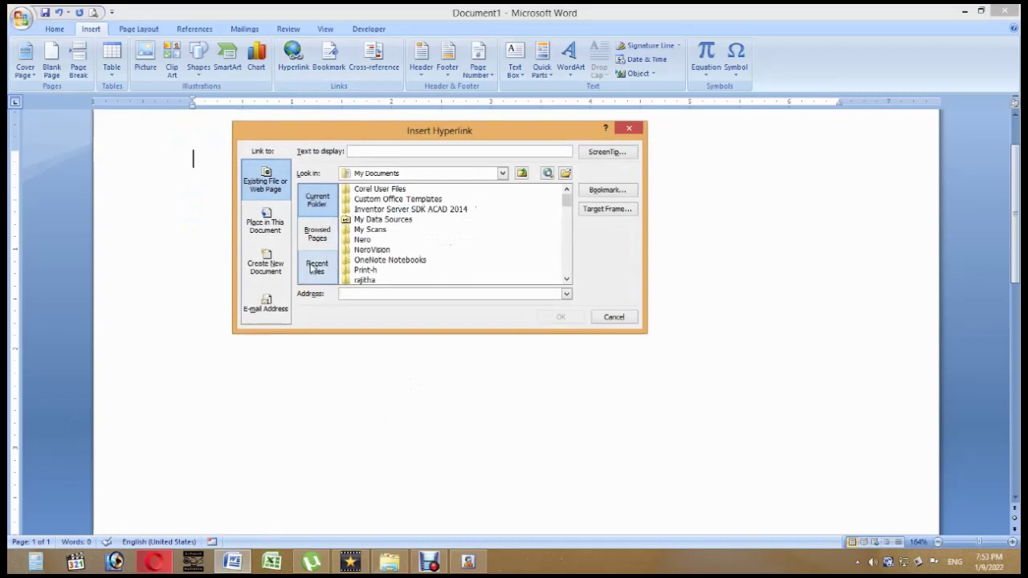
click(259, 220)
click(269, 259)
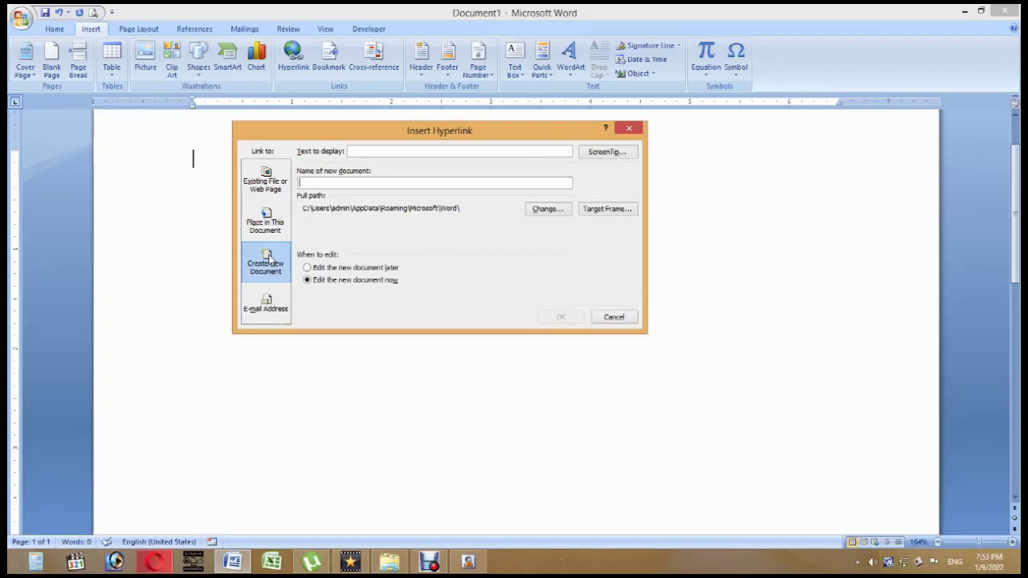
click(274, 307)
click(276, 187)
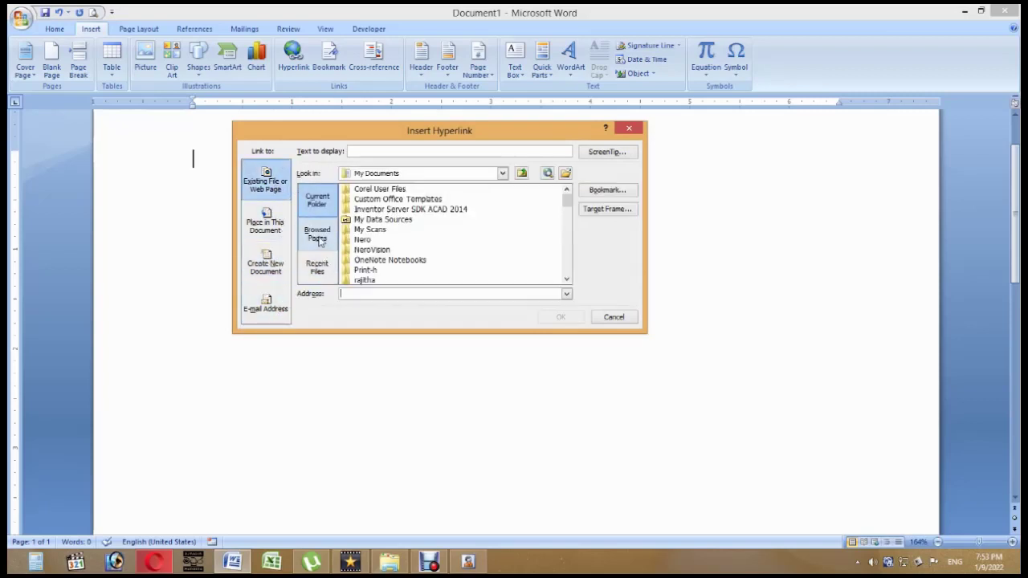
- Link to Desktop\10929.jpg as an existing file, then delete the duplicate link line
mouse_move(567, 199)
mouse_down()
mouse_move(567, 224)
mouse_move(567, 199)
mouse_up()
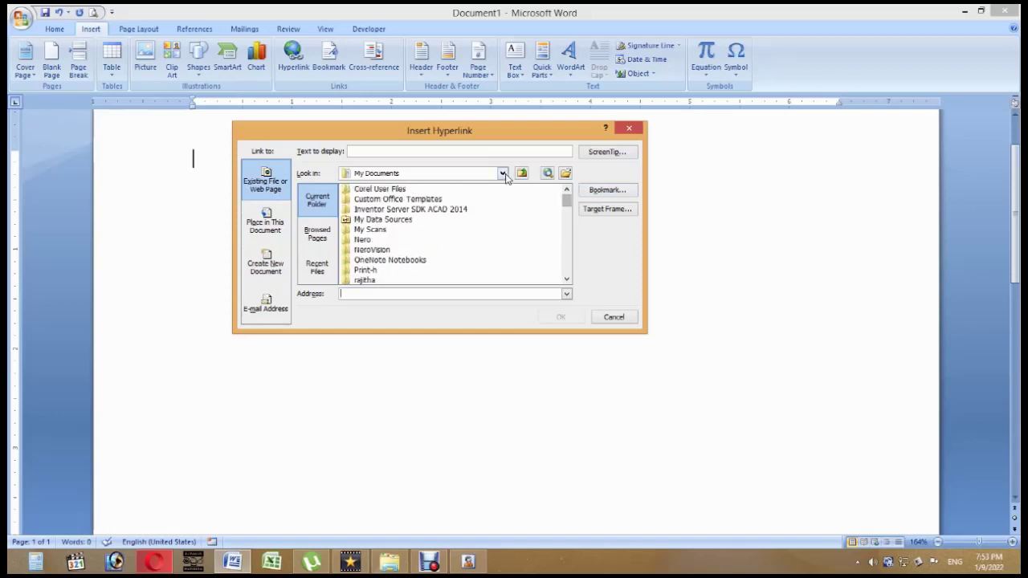
click(503, 172)
click(422, 187)
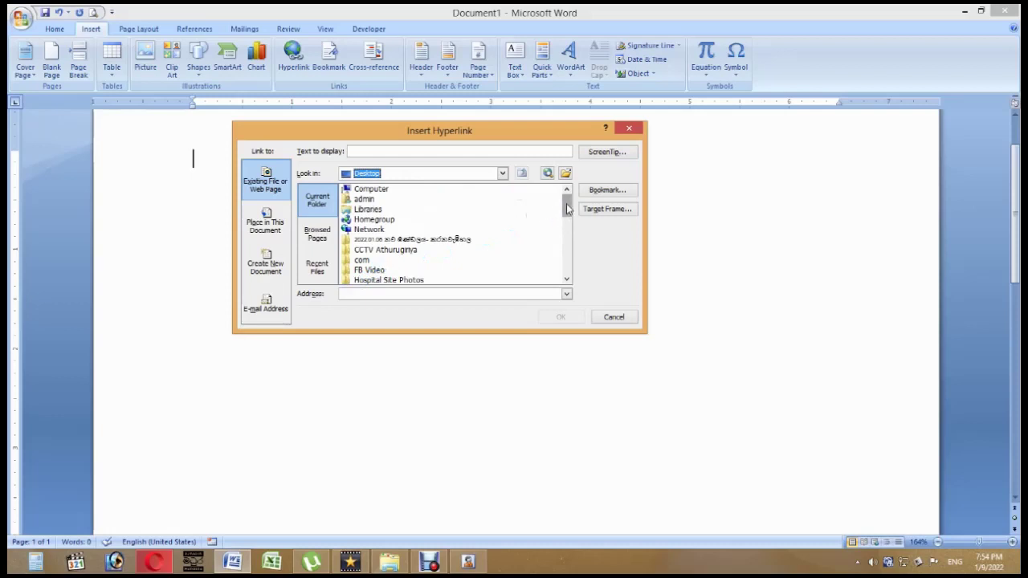
drag(567, 207, 567, 227)
click(367, 240)
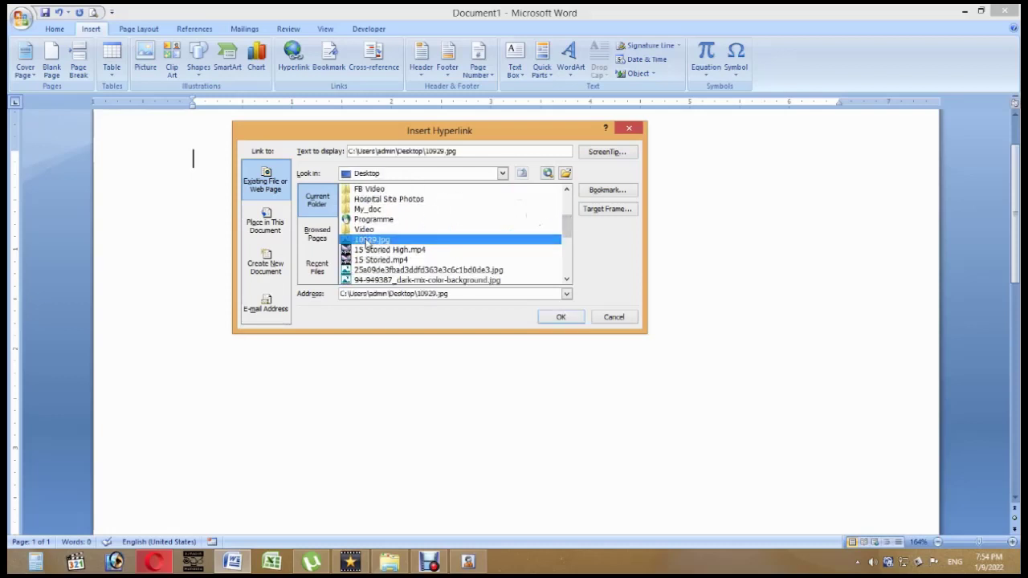
click(561, 317)
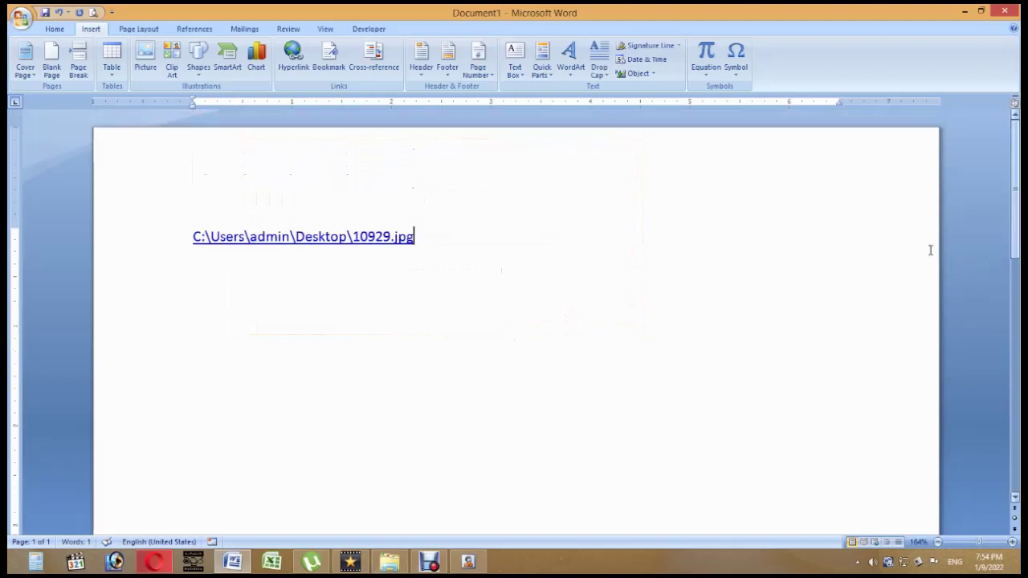
drag(553, 290, 193, 288)
key(Delete)
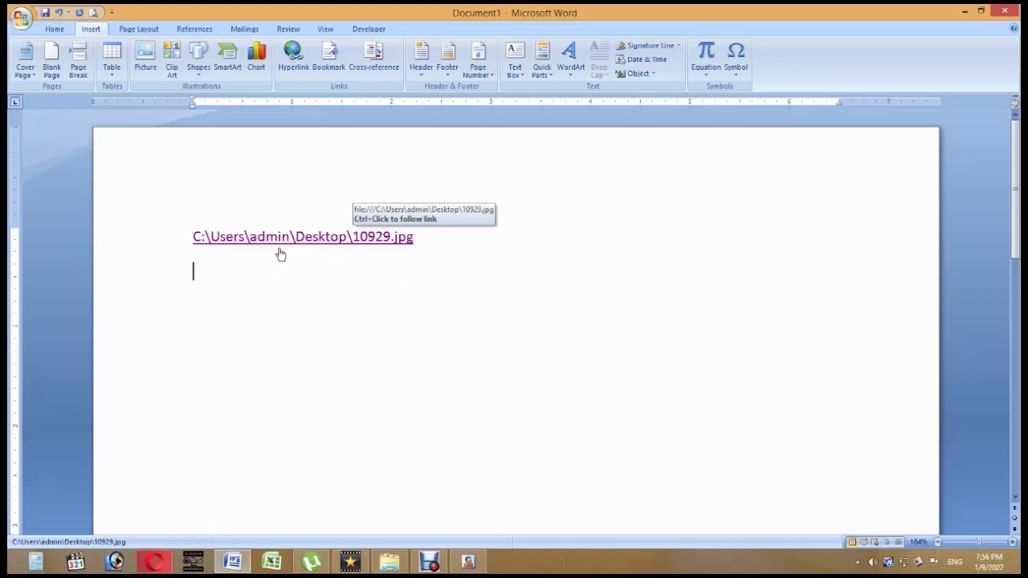
- Follow the 10929.jpg hyperlink to view the image, then leave Photos and return to Word
ctrl+click(286, 238)
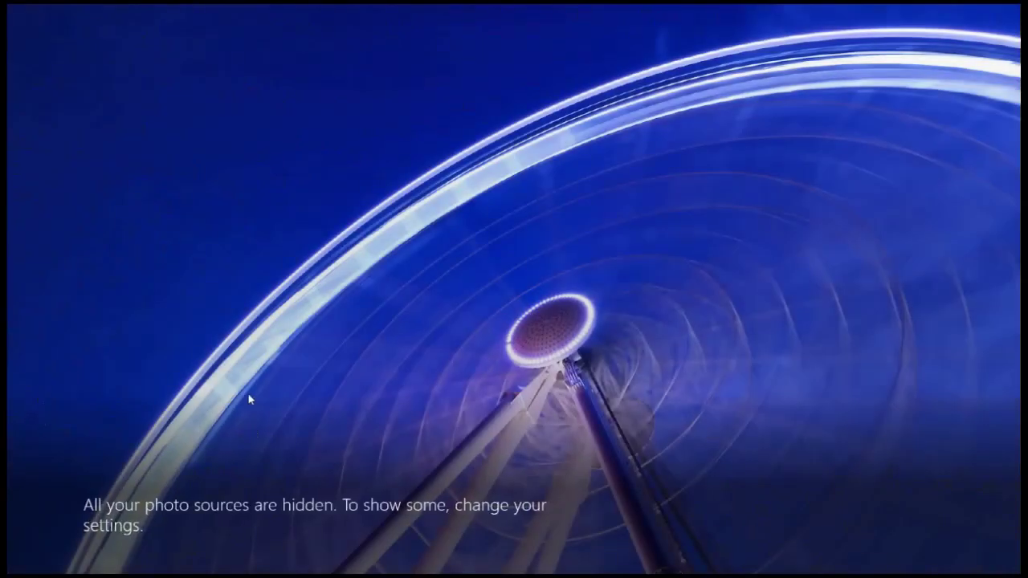
key(super)
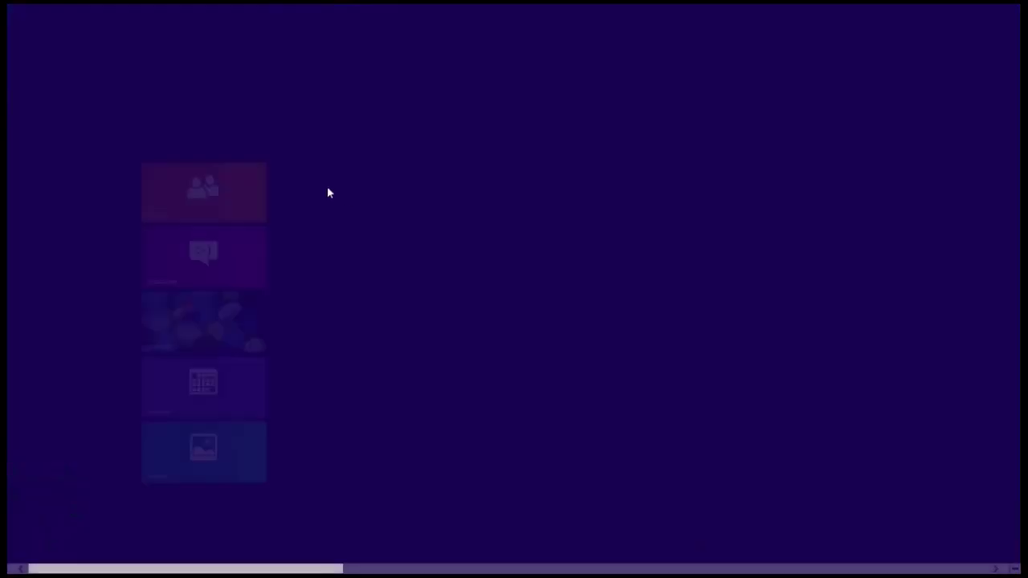
click(169, 322)
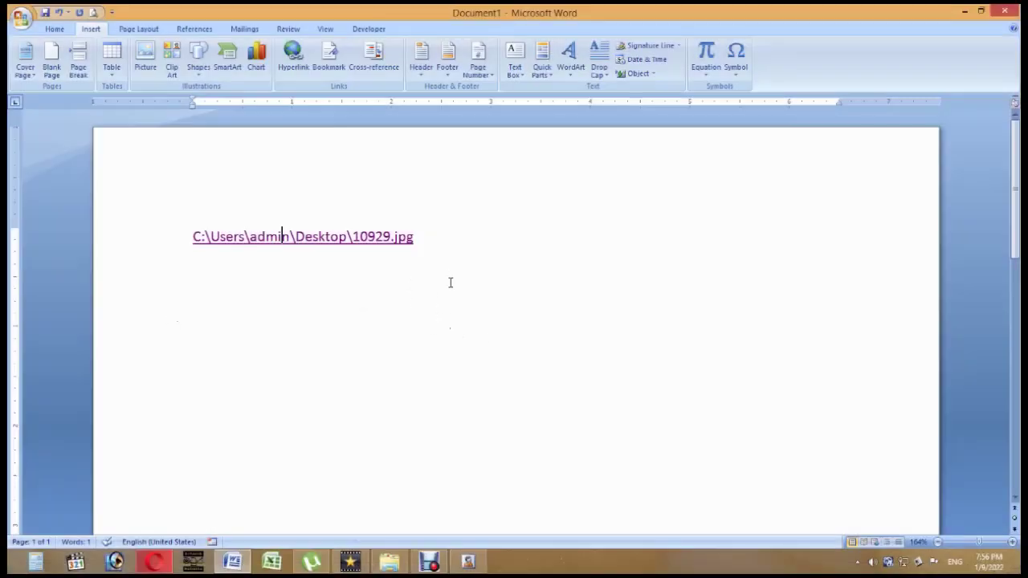
- On a new line below the first link, start another hyperlink and browse the Desktop folder
key(Return)
key(Return)
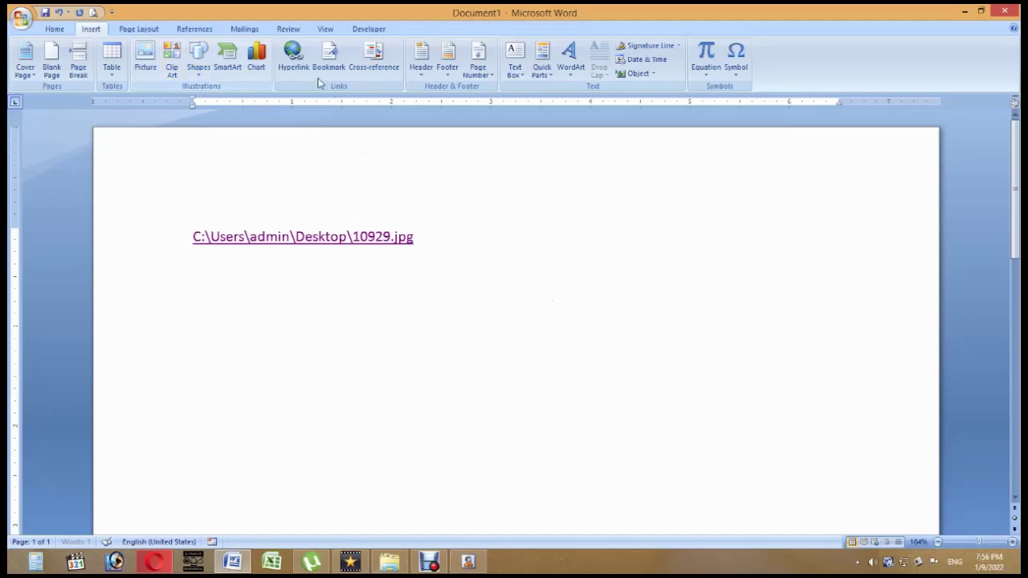
click(294, 60)
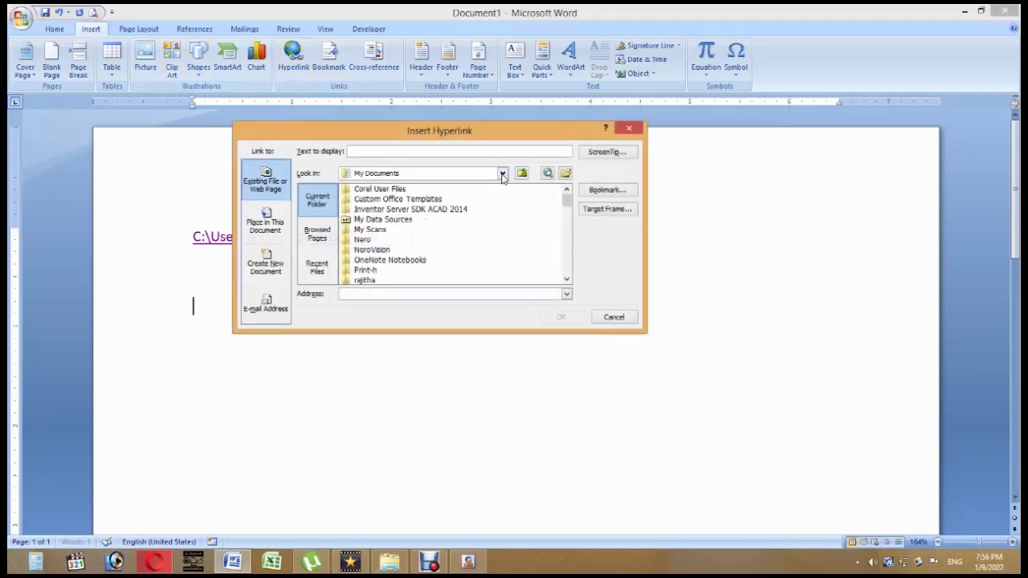
click(502, 173)
click(456, 188)
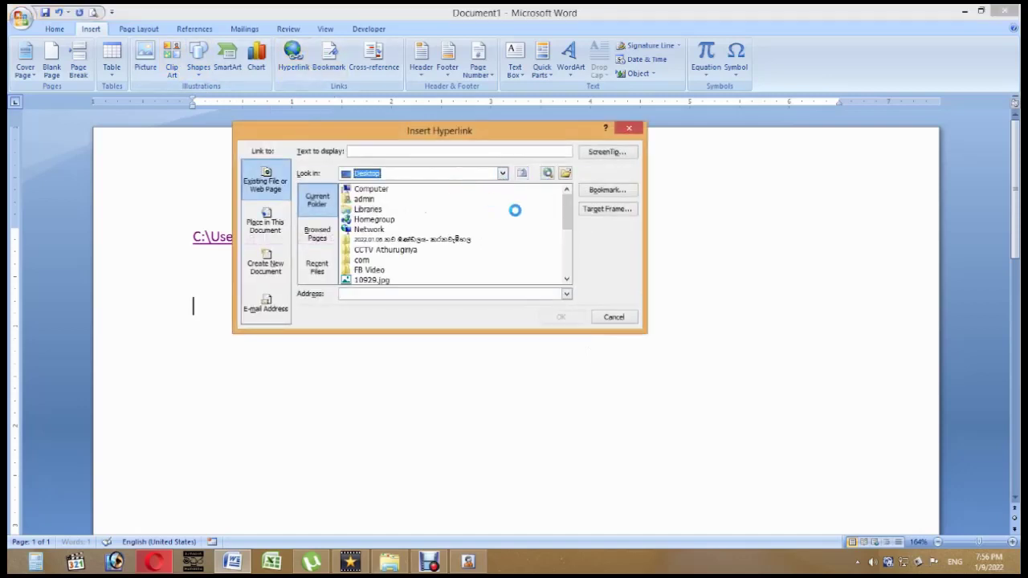
drag(565, 212, 562, 257)
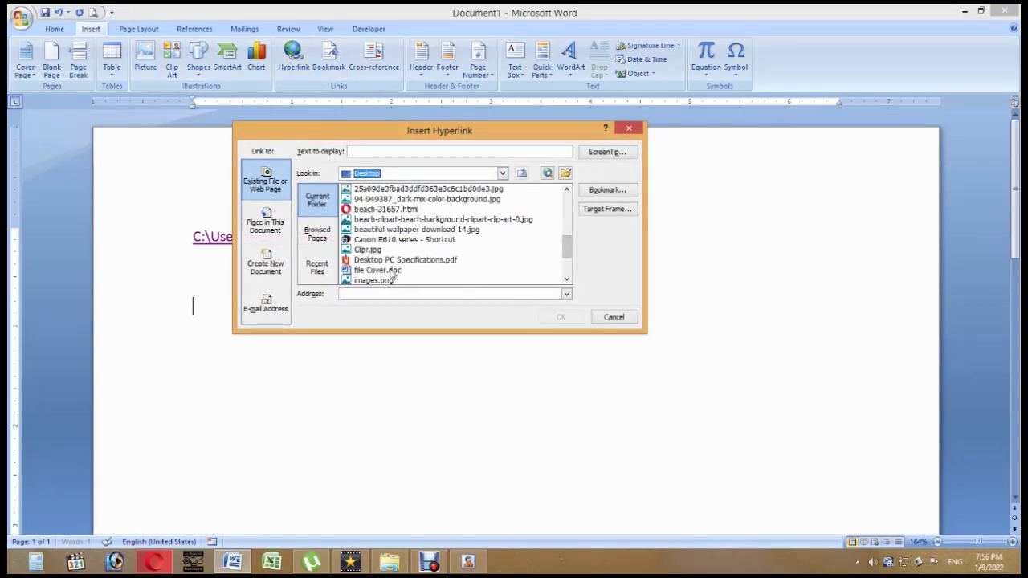
click(387, 271)
- Link to 210870705.docx inside the desktop's Programme folder
mouse_move(566, 249)
mouse_down()
mouse_move(571, 265)
mouse_move(568, 210)
mouse_up()
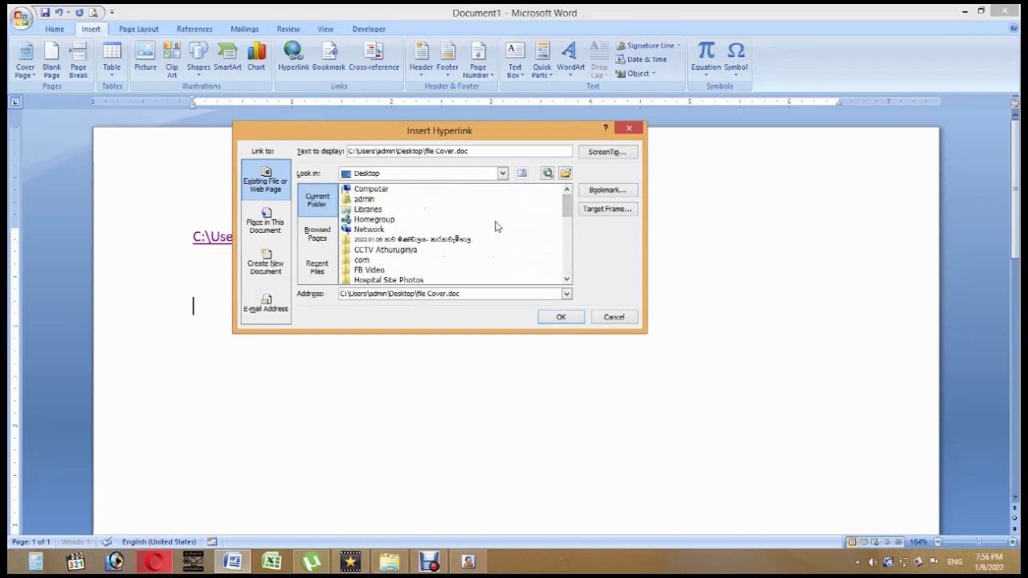
drag(567, 207, 567, 219)
click(374, 241)
double_click(376, 249)
drag(566, 215, 573, 259)
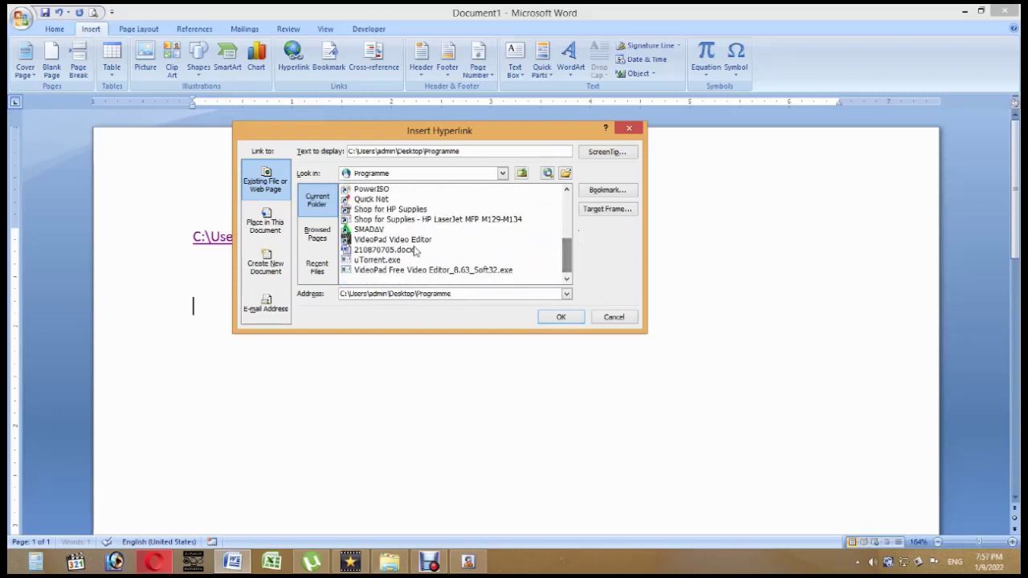
click(406, 252)
click(569, 321)
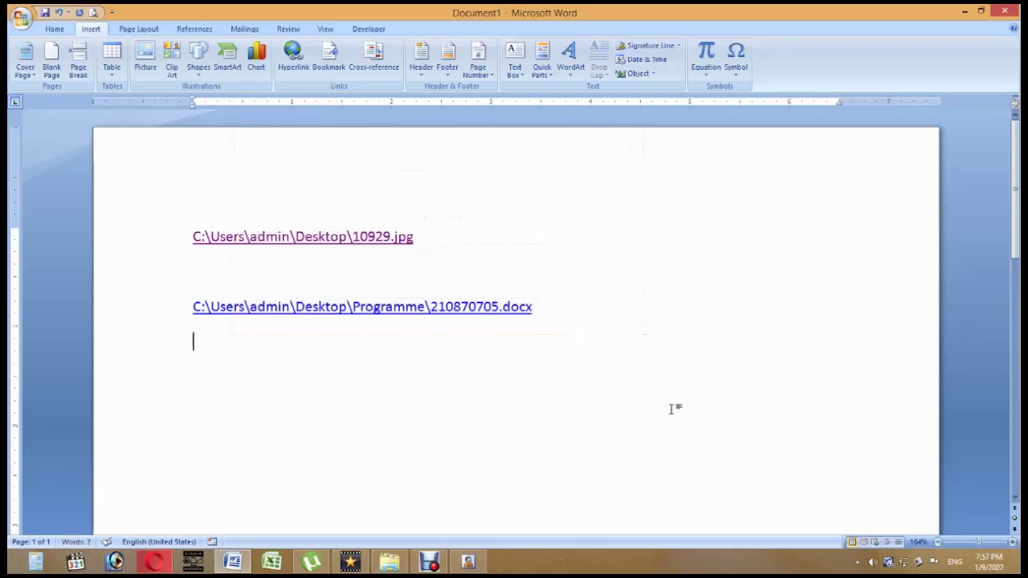
- Open 210870705.docx via its link after the security notice, close it, and delete both hyperlinks
ctrl+click(467, 318)
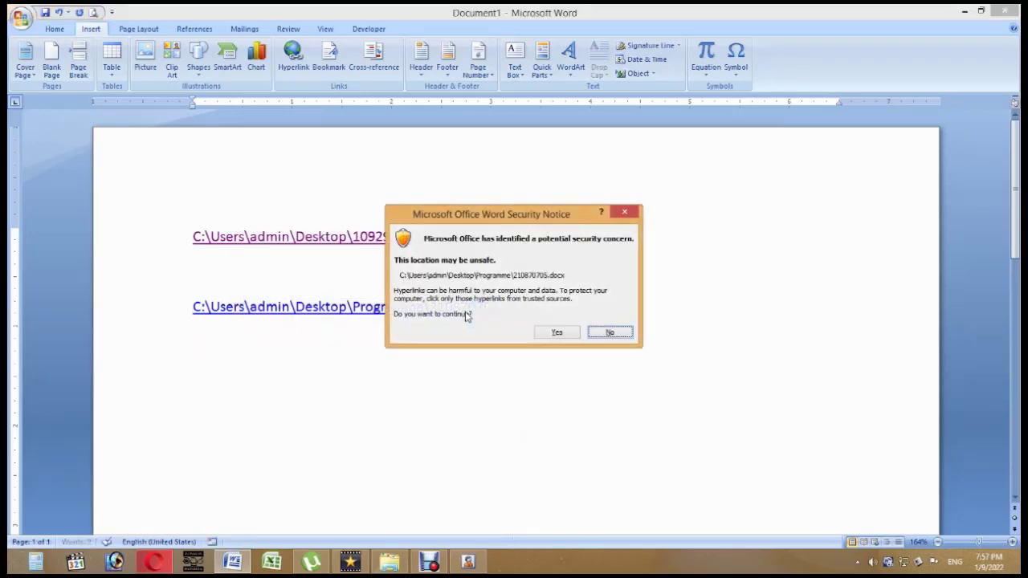
click(557, 332)
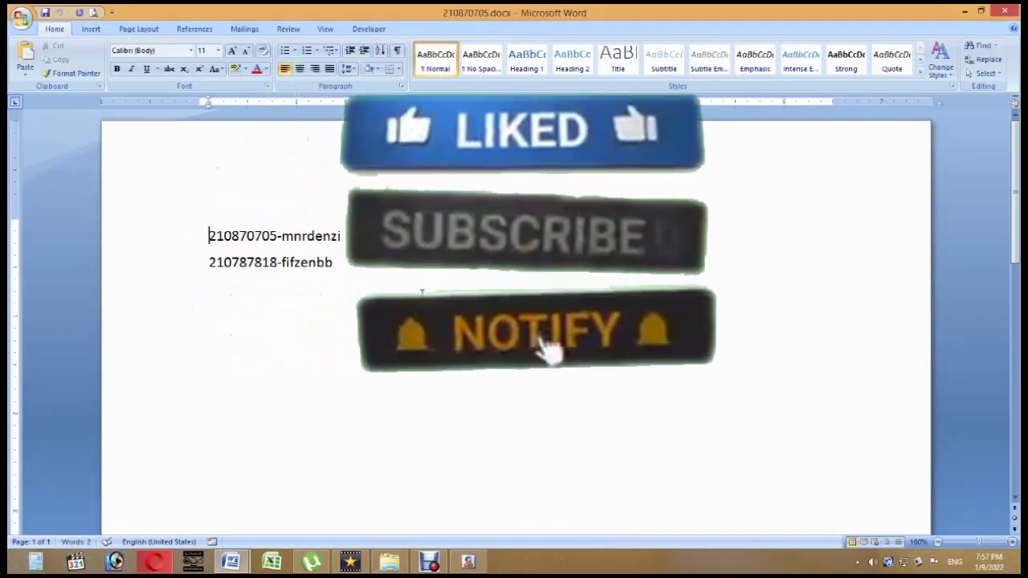
click(1006, 10)
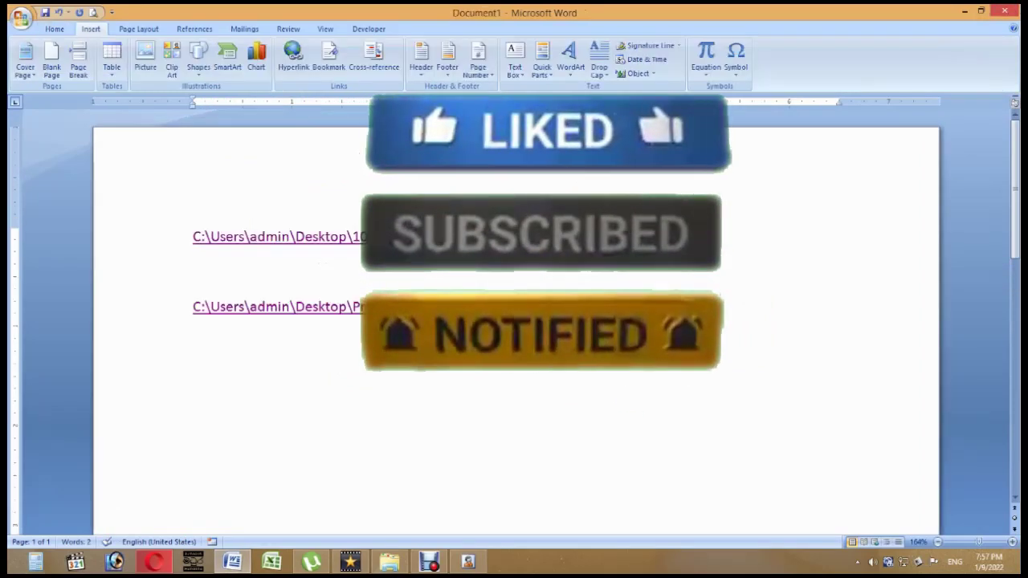
key(Delete)
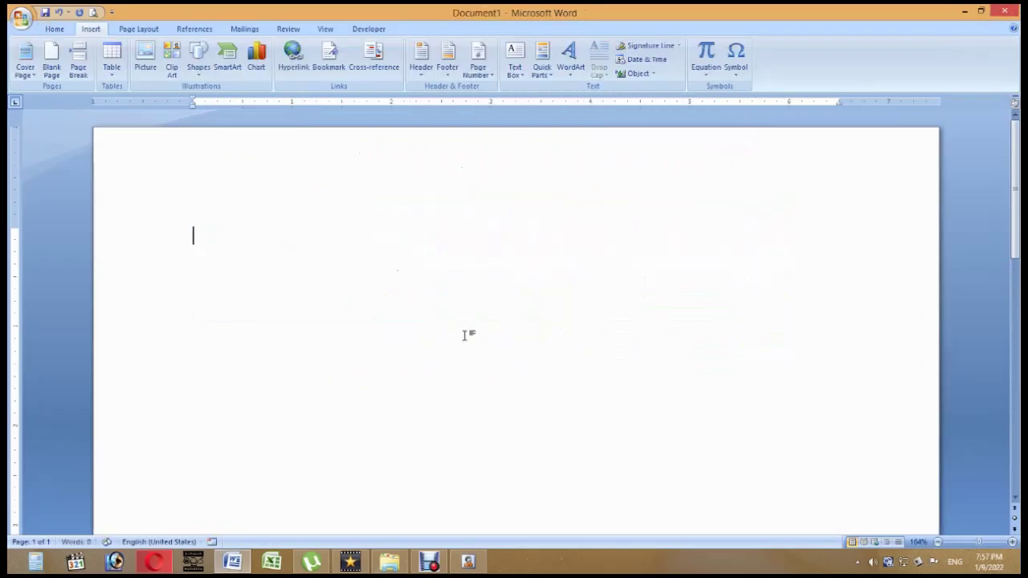